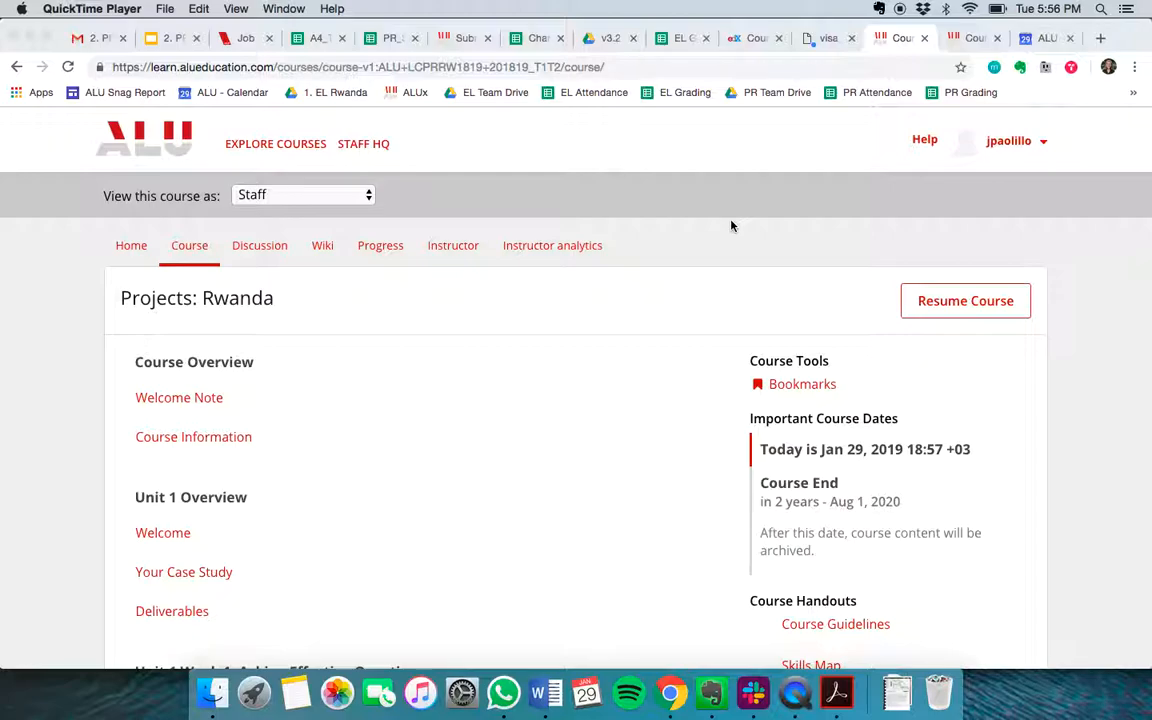
- Go to Staff HQ from the Projects: Rwanda course page and open the Gradebook
scroll(731, 226, up, 1)
scroll(388, 418, down, 5)
scroll(388, 418, up, 5)
click(618, 200)
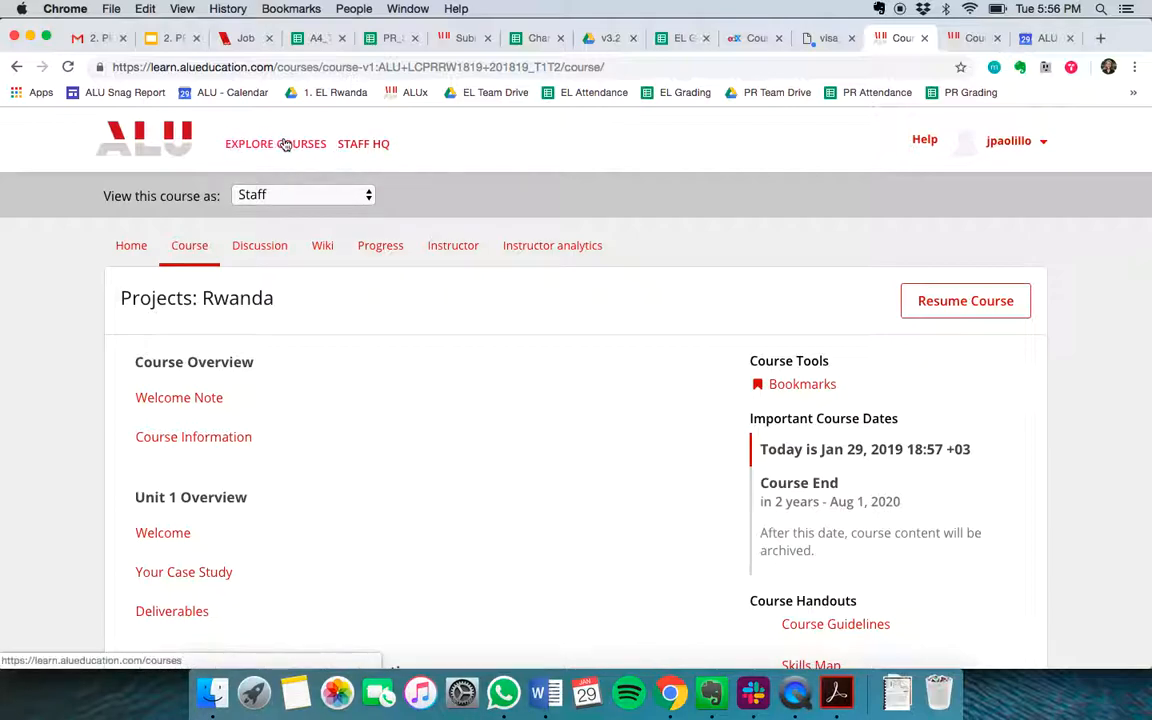
click(362, 146)
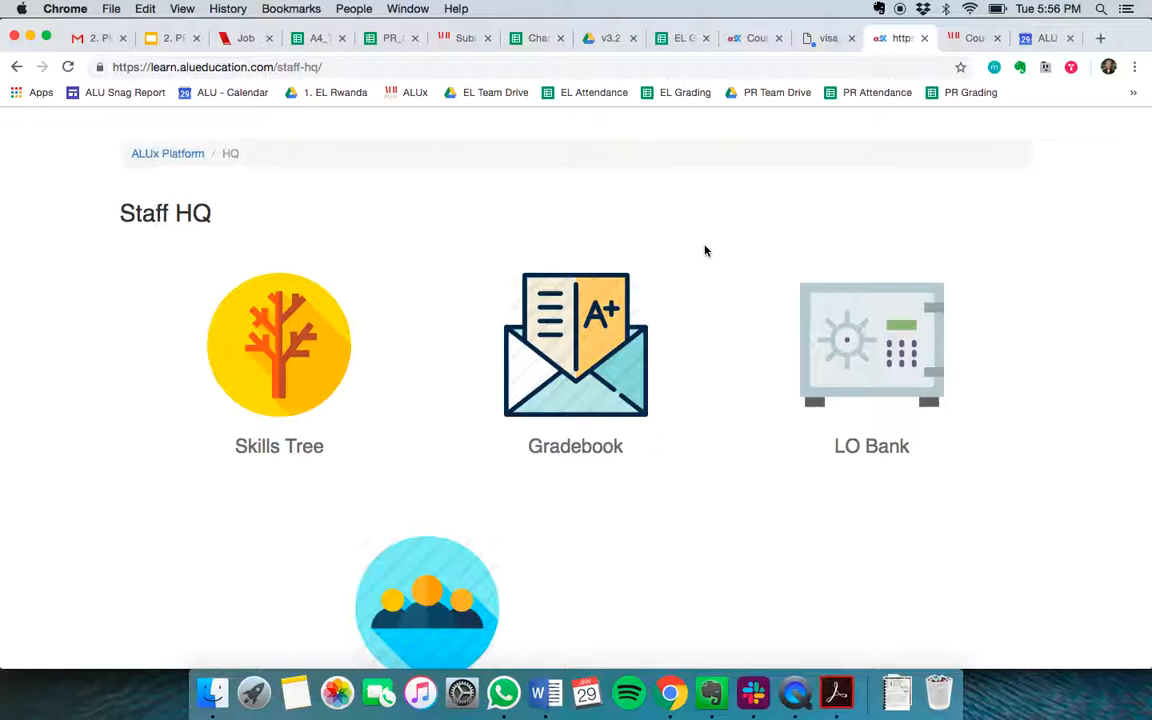
scroll(705, 251, down, 2)
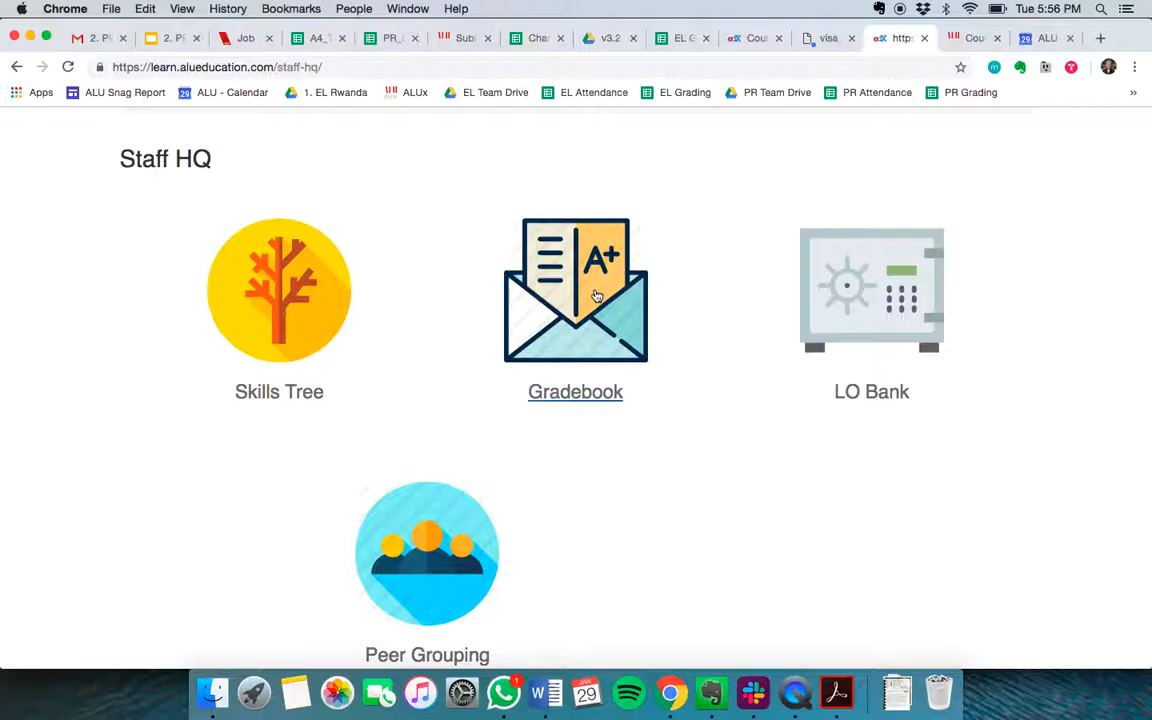
click(577, 314)
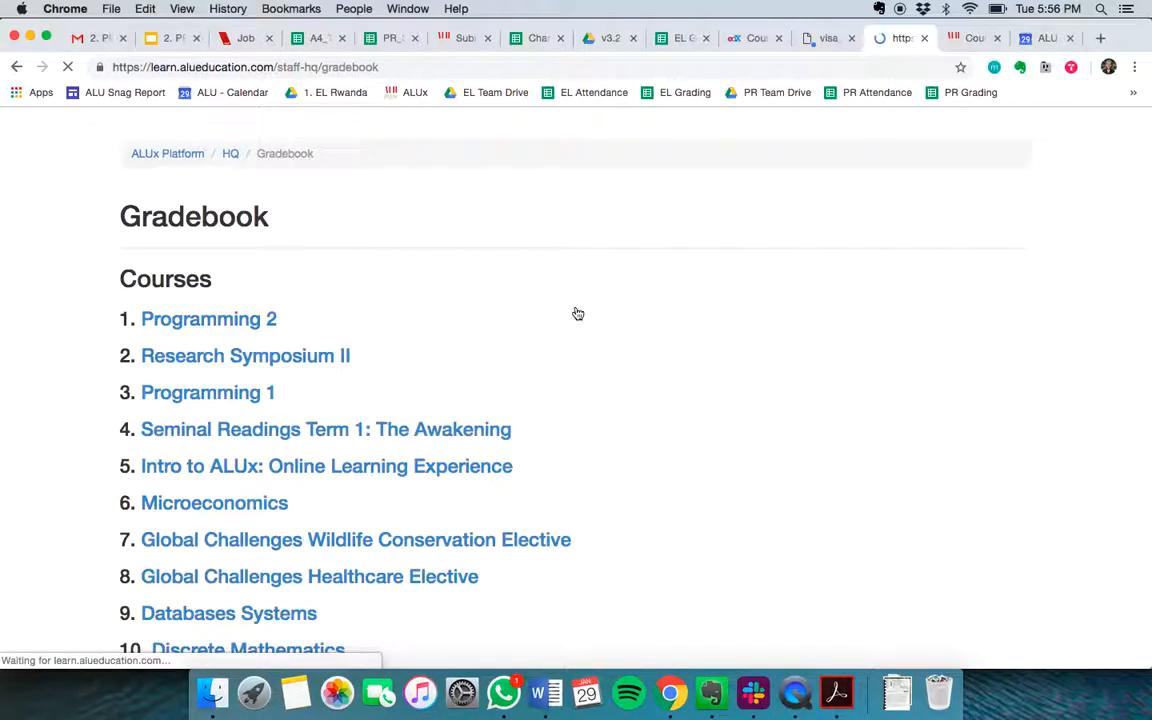
- Quit WhatsApp and look through the Gradebook's list of courses
right_click(504, 692)
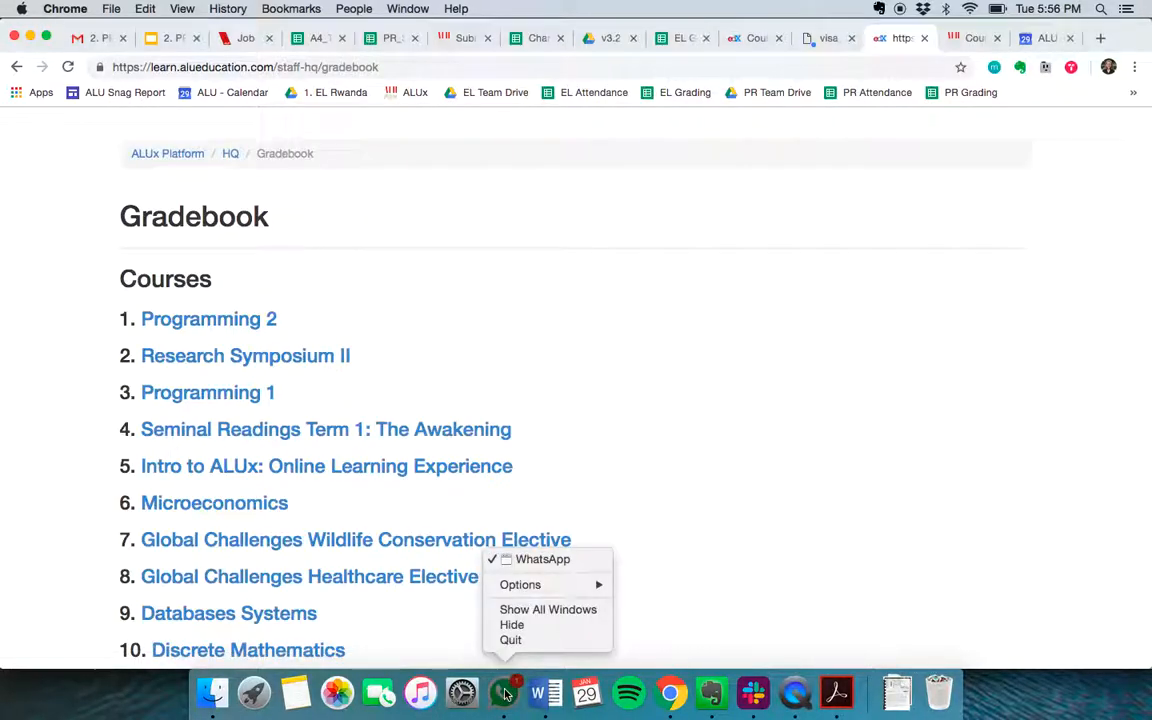
click(510, 641)
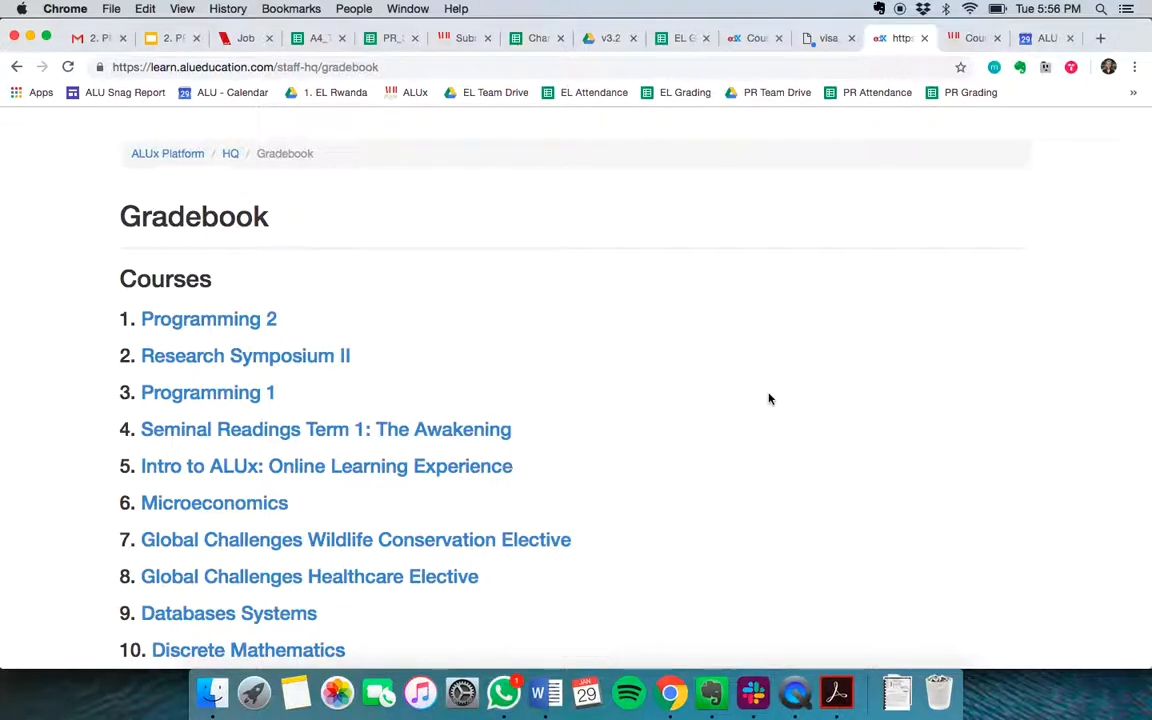
scroll(769, 399, down, 5)
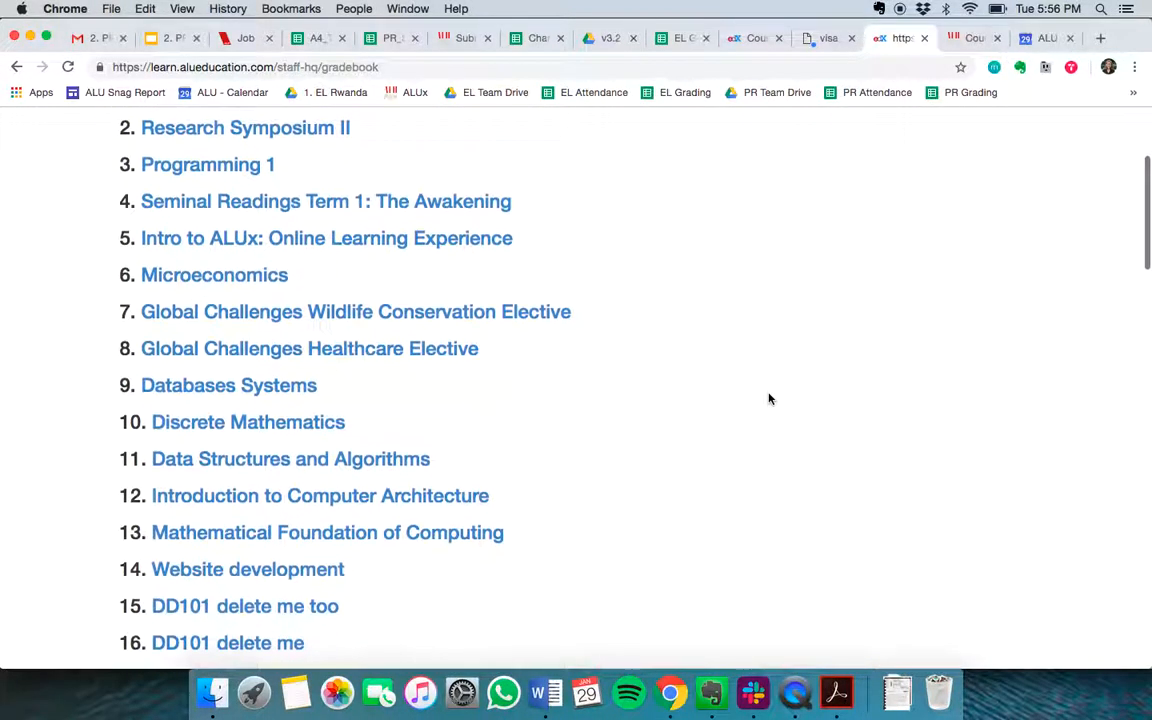
scroll(769, 399, down, 2)
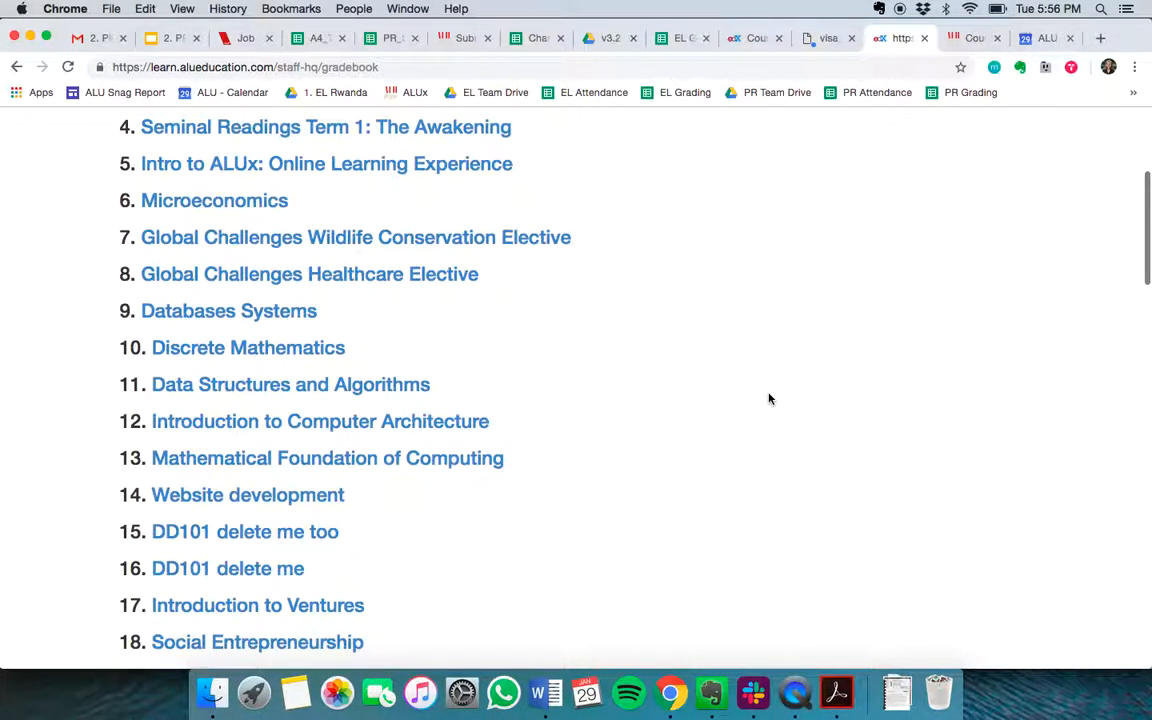
- Switch to the PR_StudentGrades_v3.2RW_20180828 spreadsheet and examine the cohort 4 scores for the Unit 3 Competitor Analysis self work
click(387, 39)
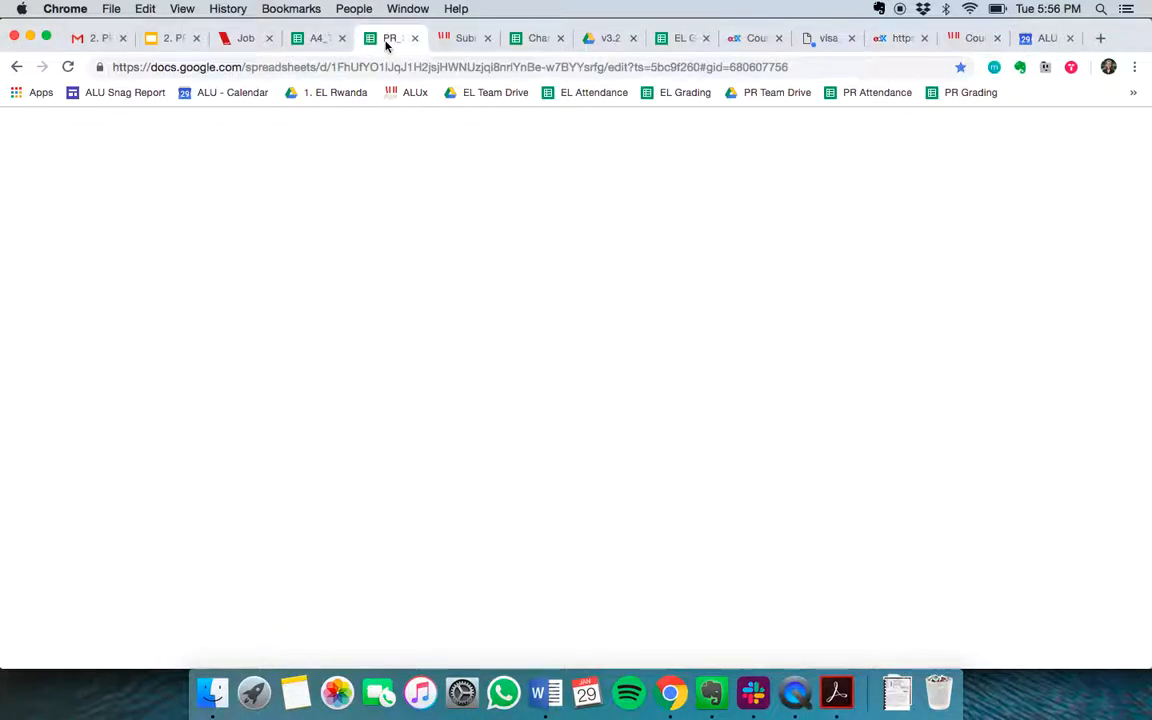
click(601, 481)
scroll(600, 481, down, 3)
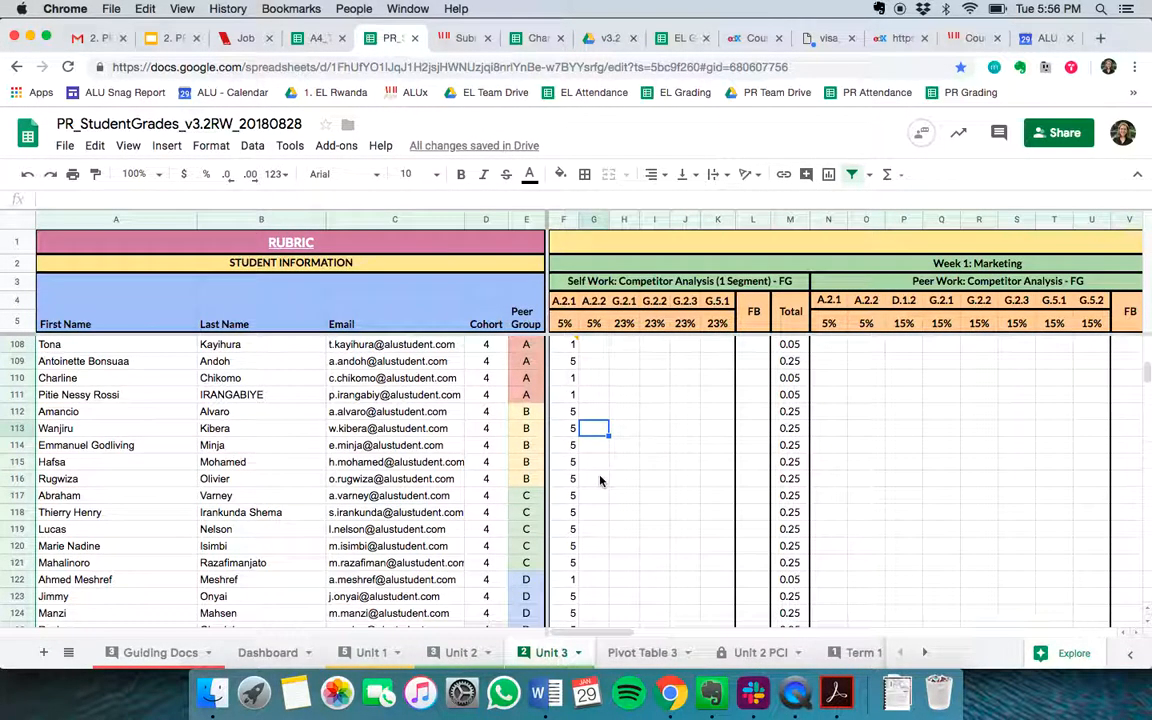
click(572, 462)
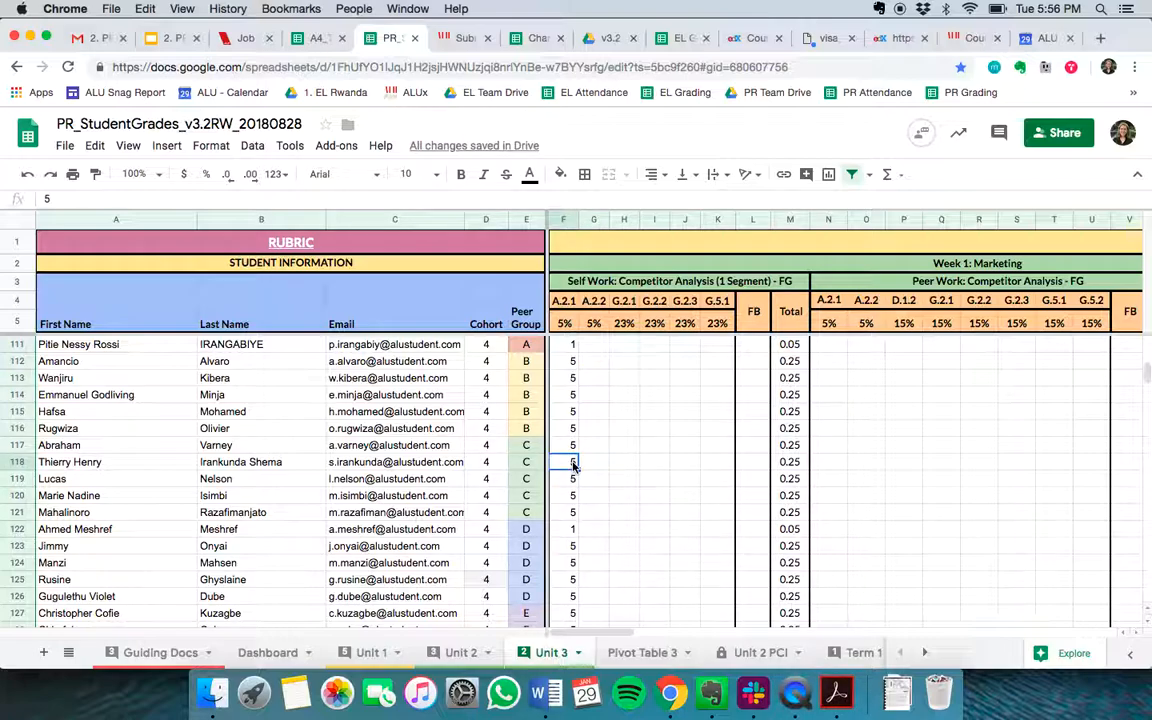
scroll(587, 411, up, 2)
scroll(587, 411, up, 2)
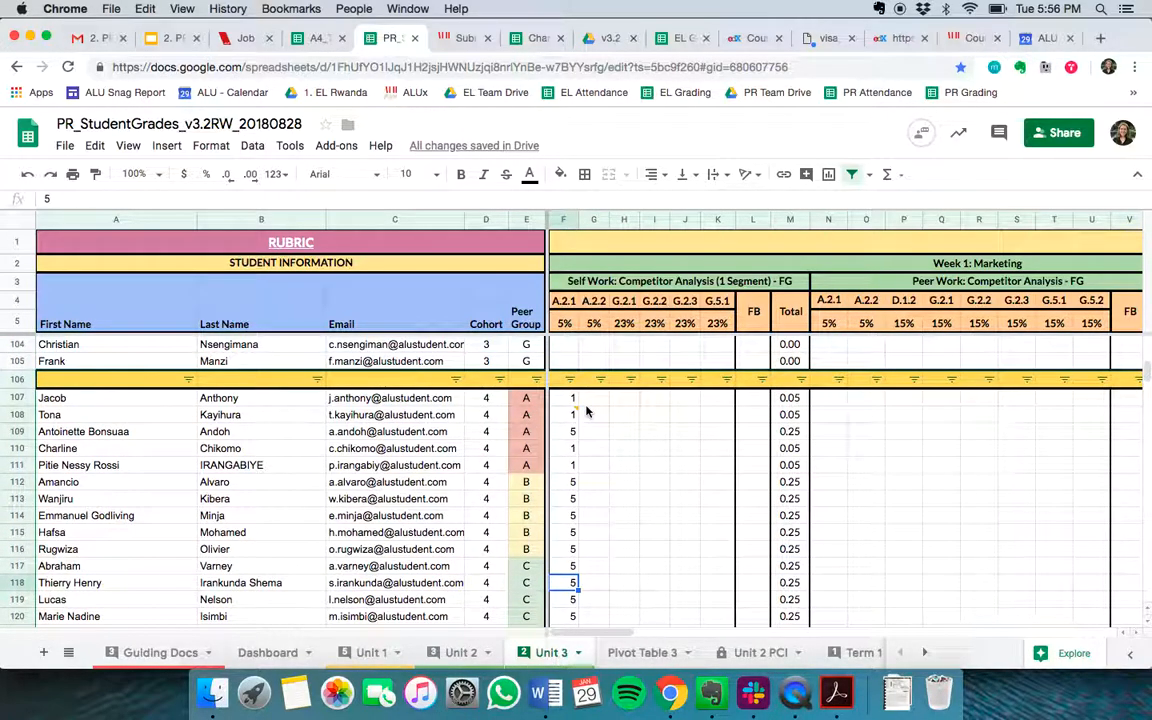
click(568, 399)
drag(675, 487, 715, 572)
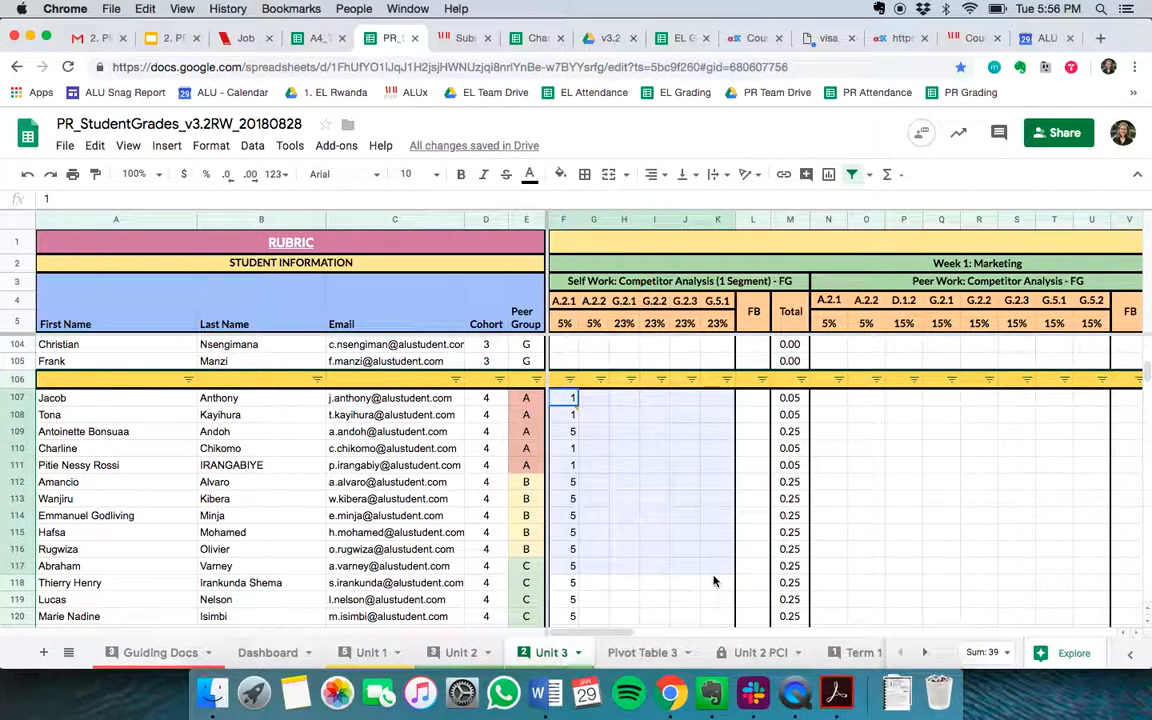
click(613, 501)
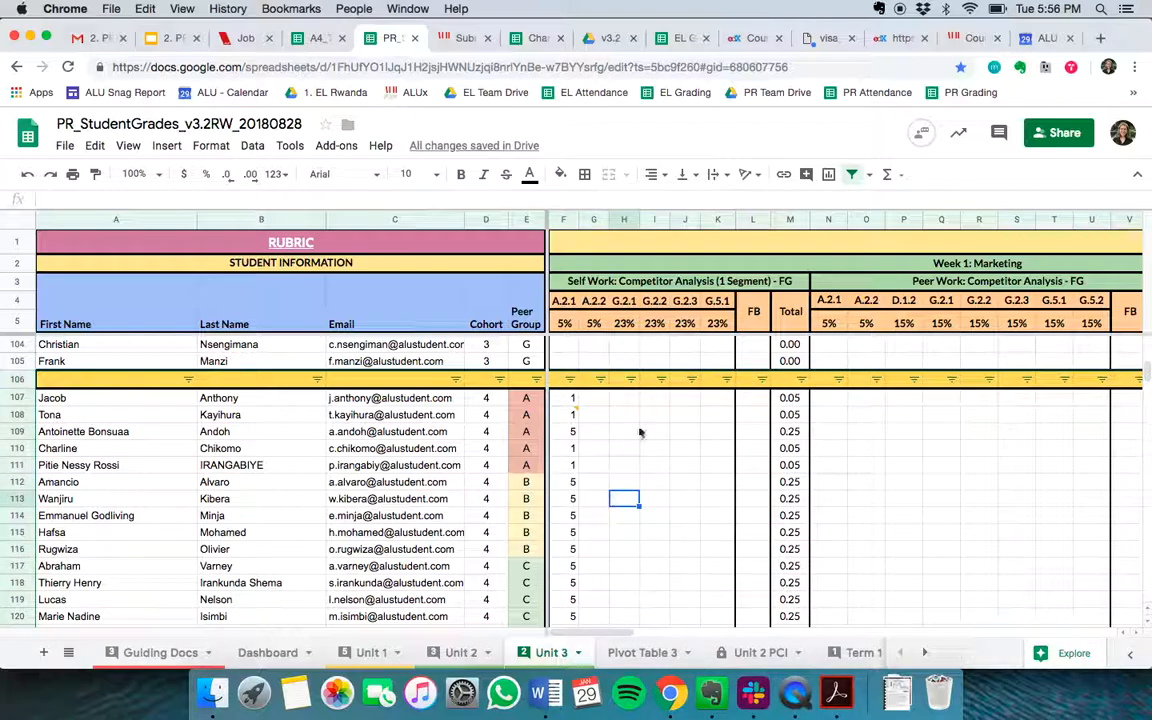
- Return to the Gradebook course list and open the Projects: Rwanda gradebook
click(897, 38)
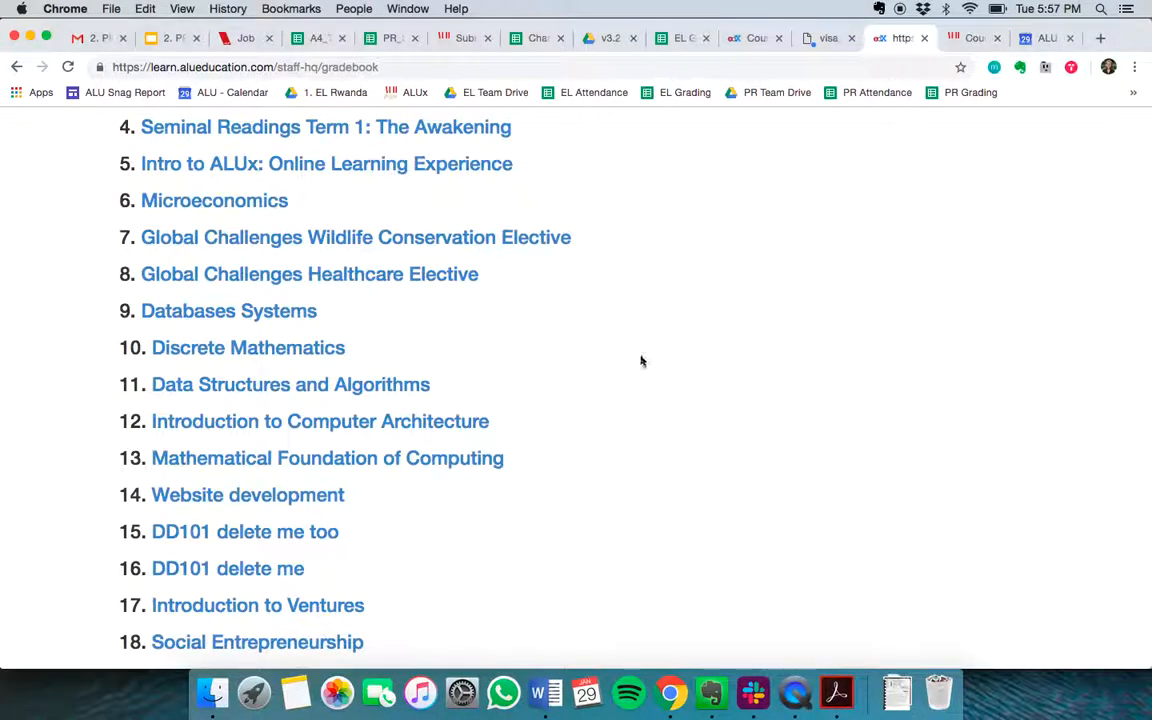
scroll(620, 381, down, 10)
scroll(620, 383, down, 10)
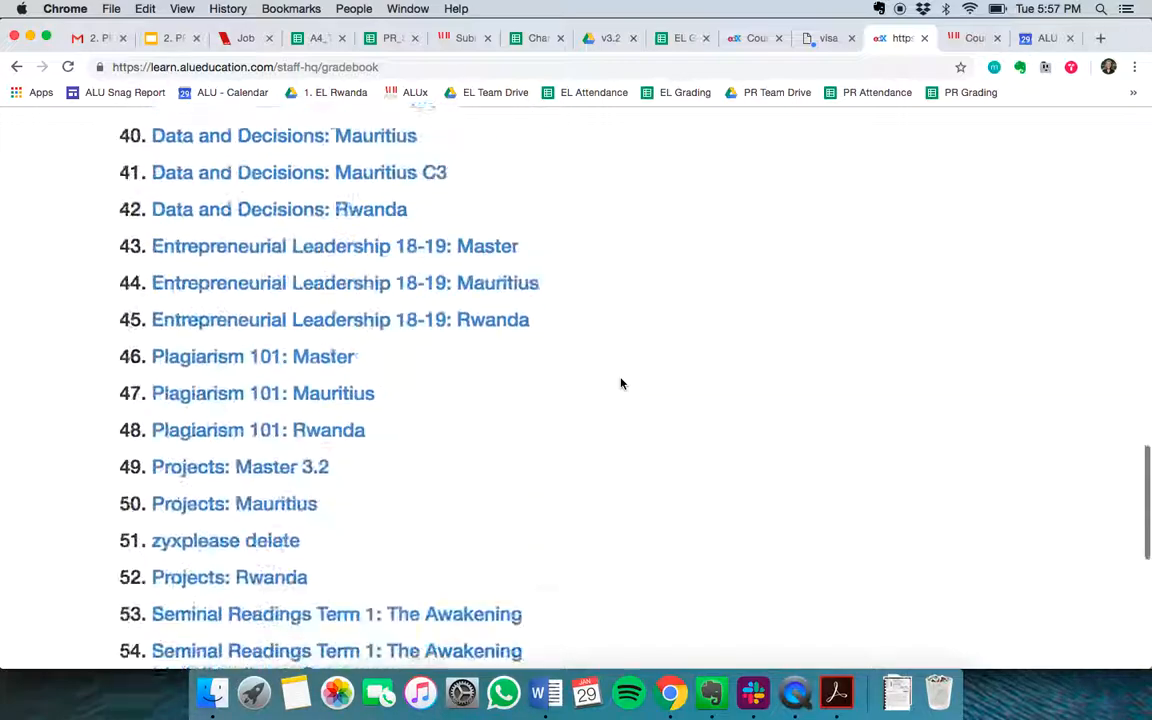
scroll(620, 383, up, 1)
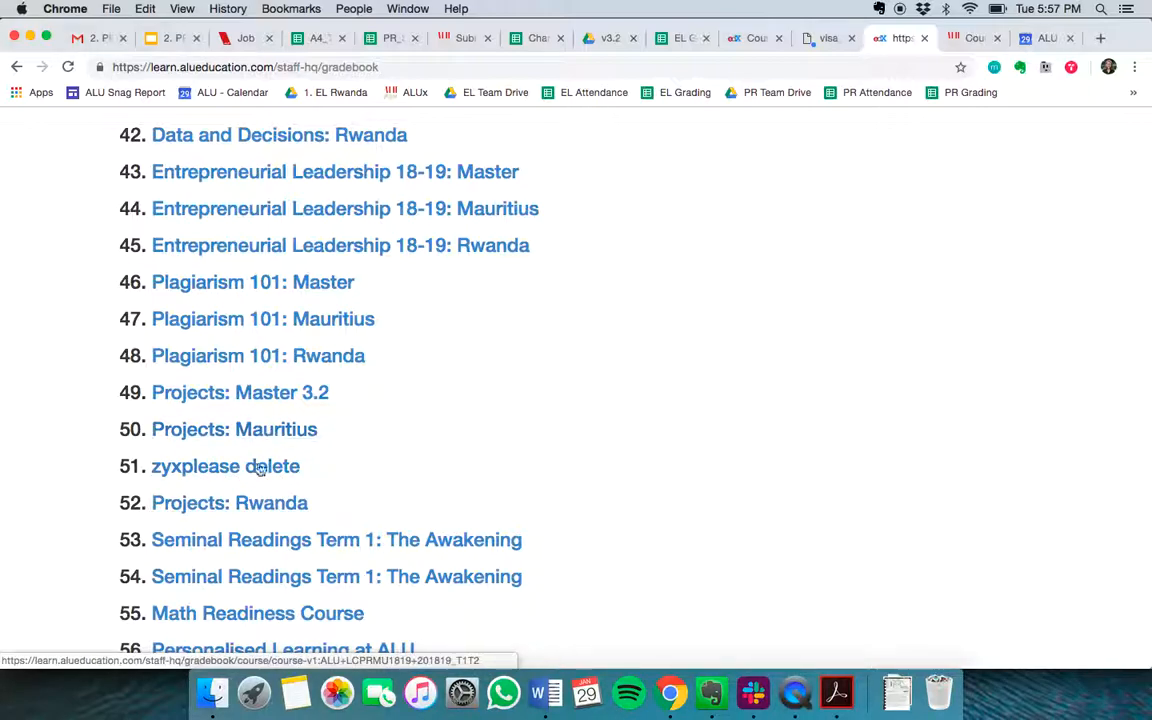
click(267, 505)
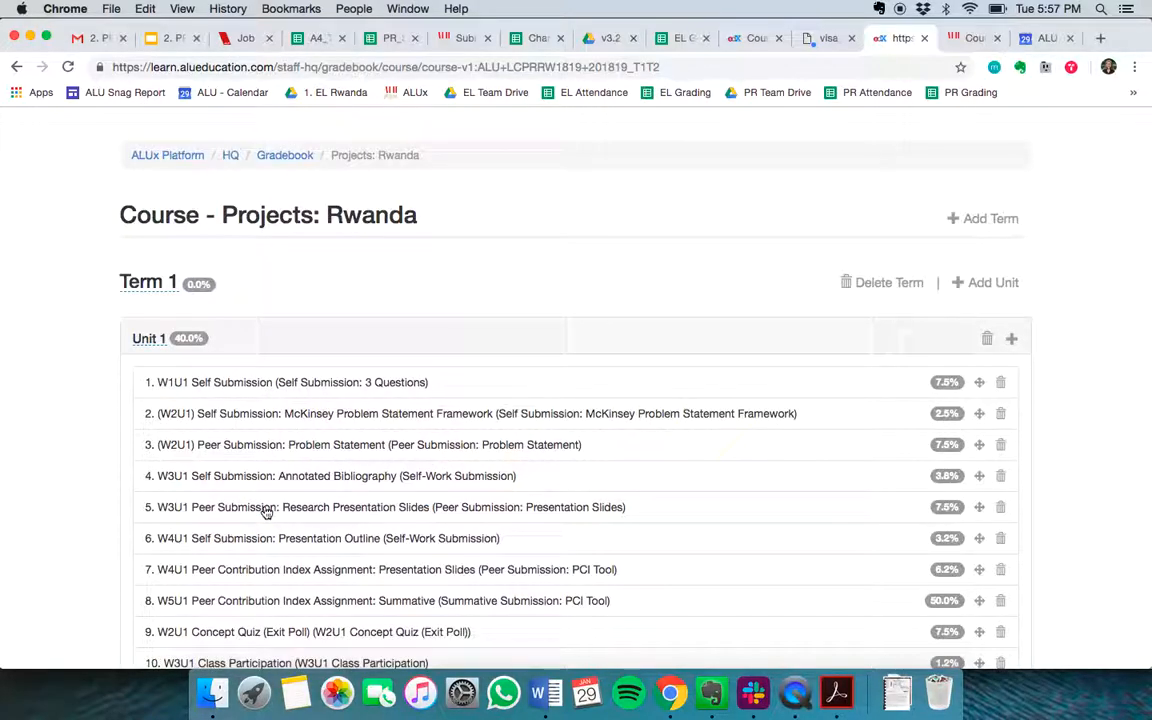
- Add a new term to the Projects: Rwanda gradebook and name it Term 2
scroll(55, 479, down, 3)
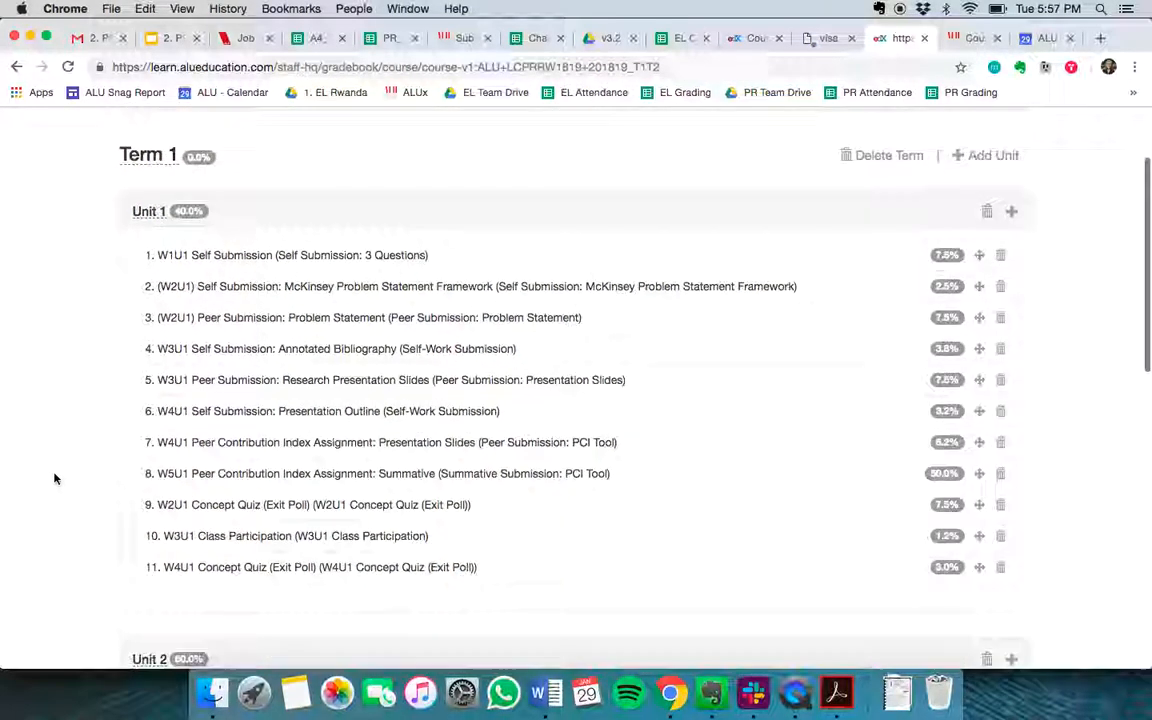
scroll(55, 479, up, 1)
scroll(55, 479, down, 10)
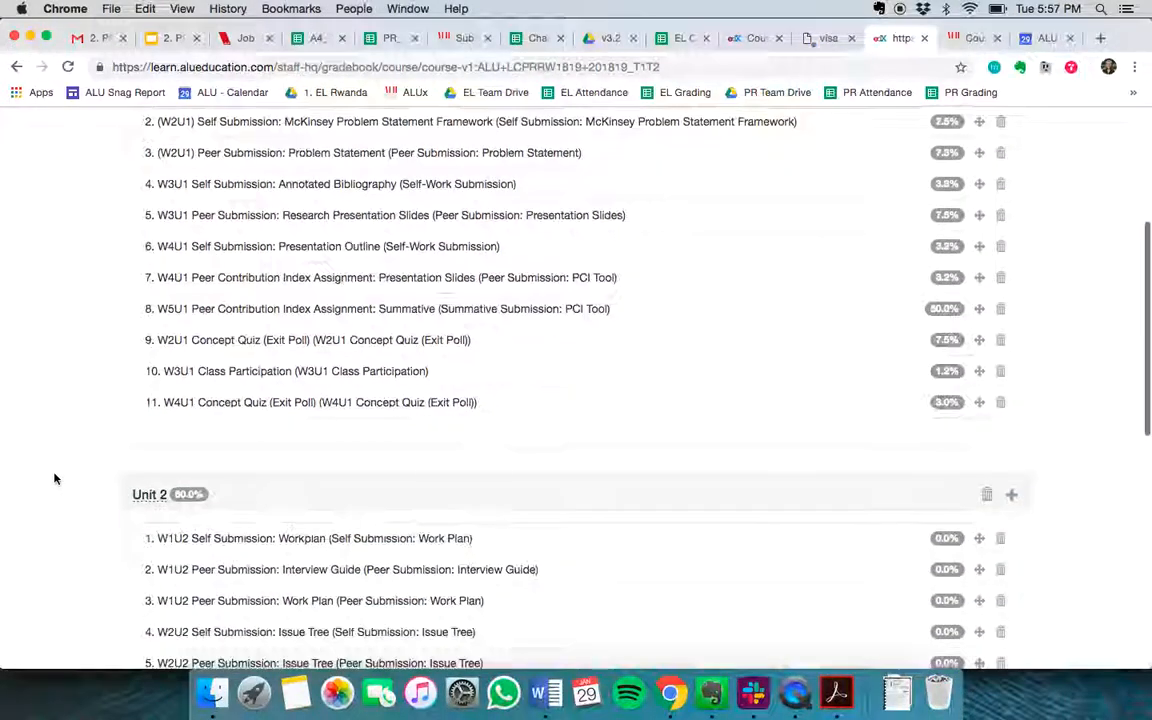
scroll(55, 479, down, 5)
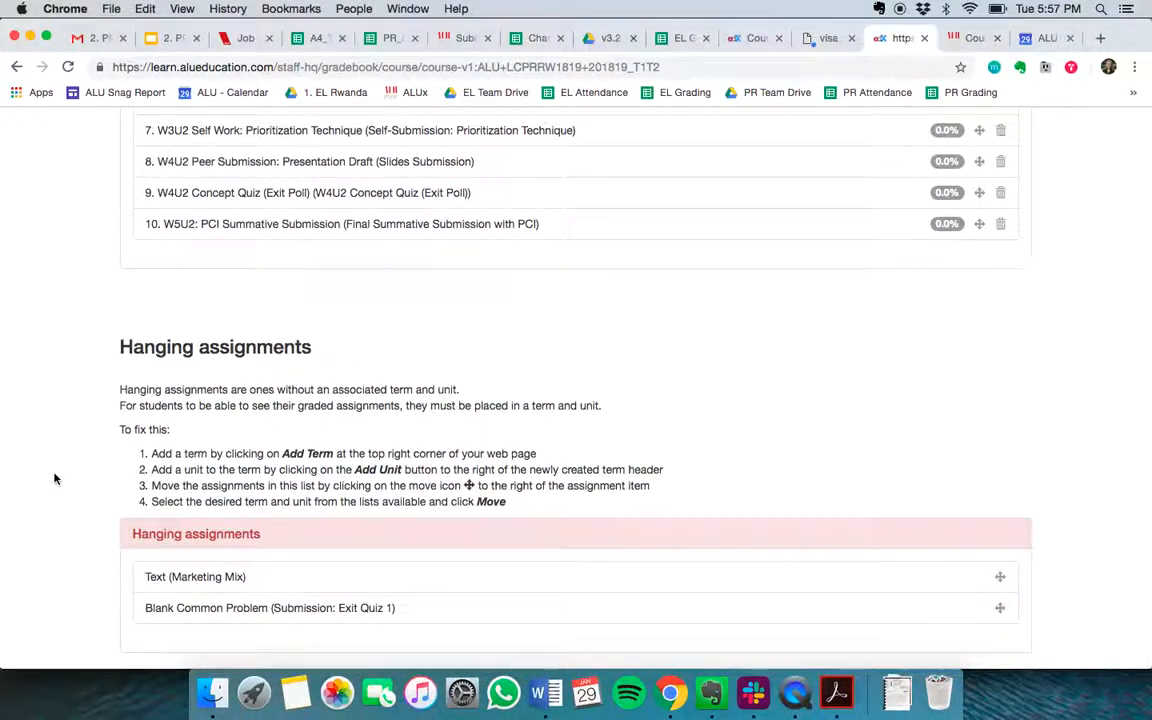
scroll(55, 479, up, 15)
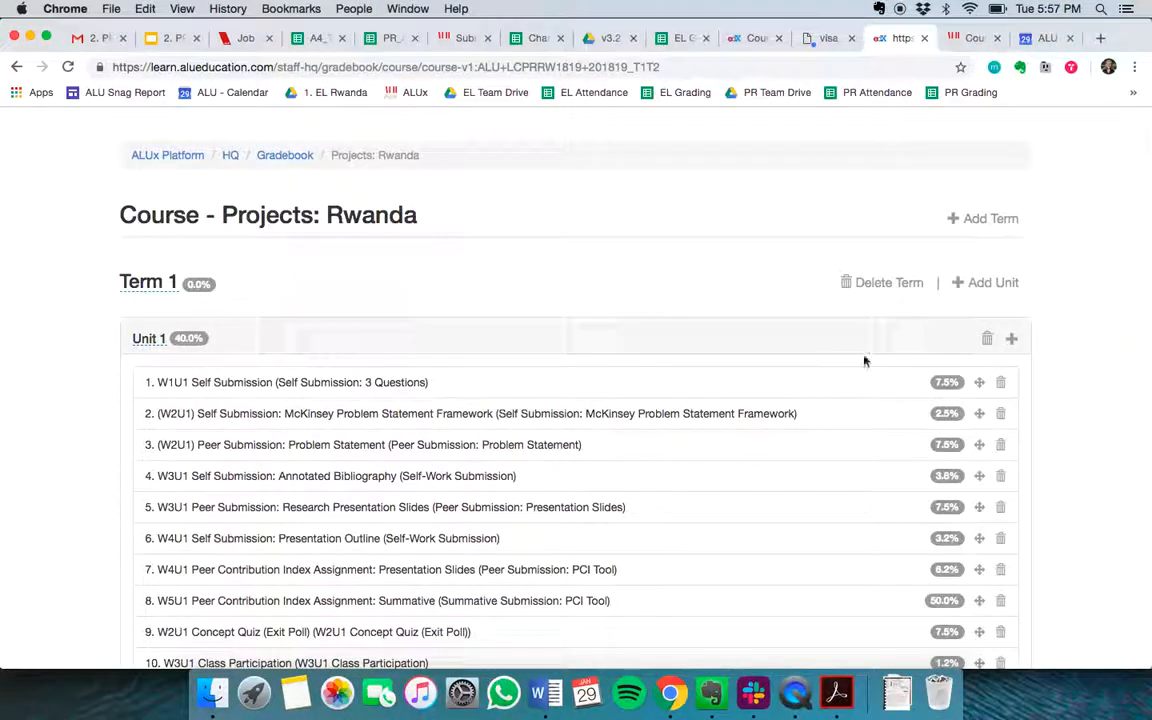
click(985, 218)
scroll(640, 307, down, 10)
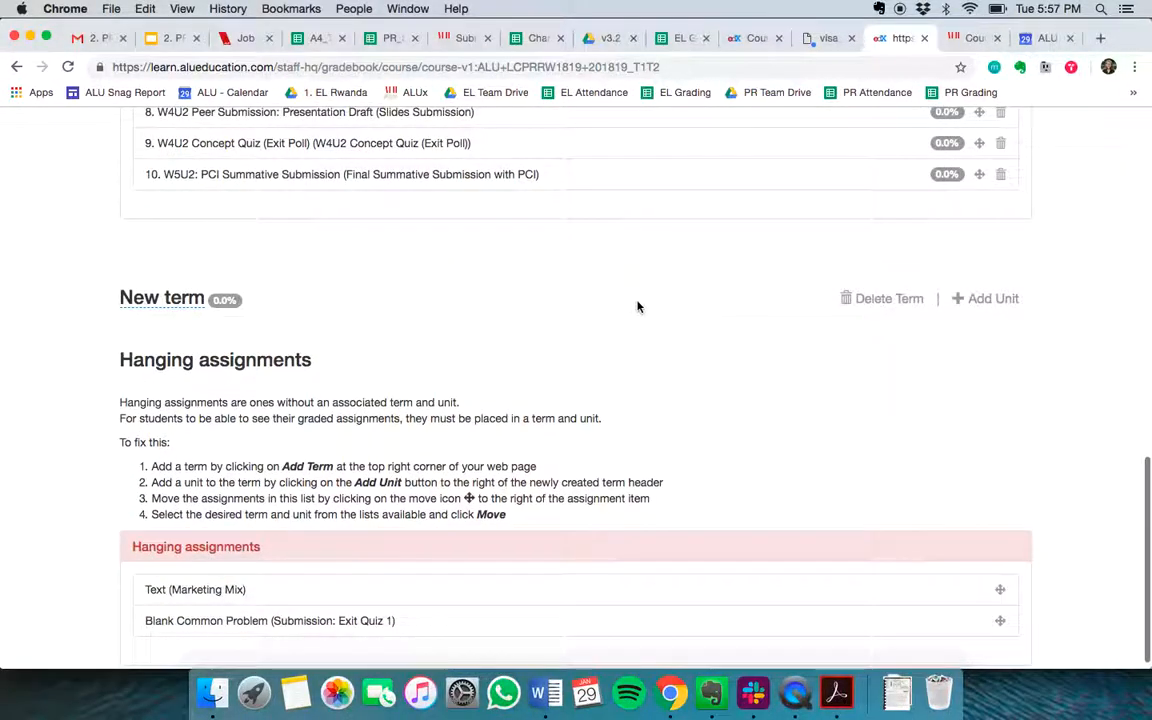
click(188, 298)
click(343, 312)
text(Term 2)
click(373, 310)
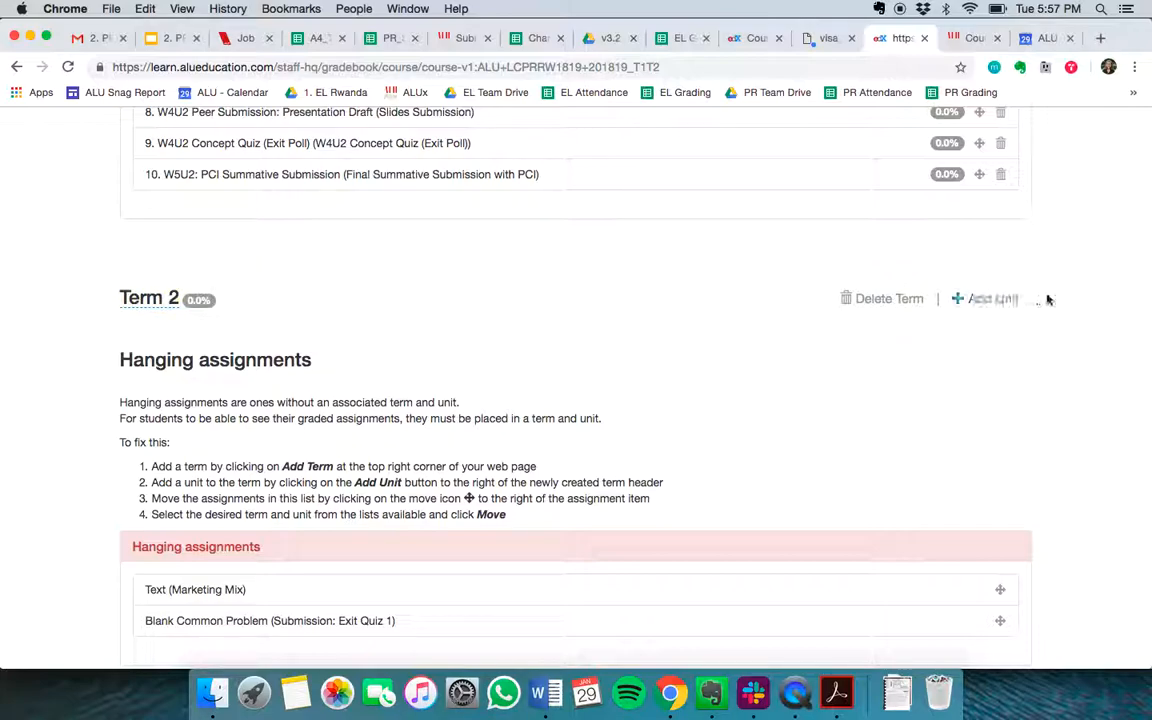
- Add a unit to Term 2 and name it Unit 3
scroll(1046, 295, down, 1)
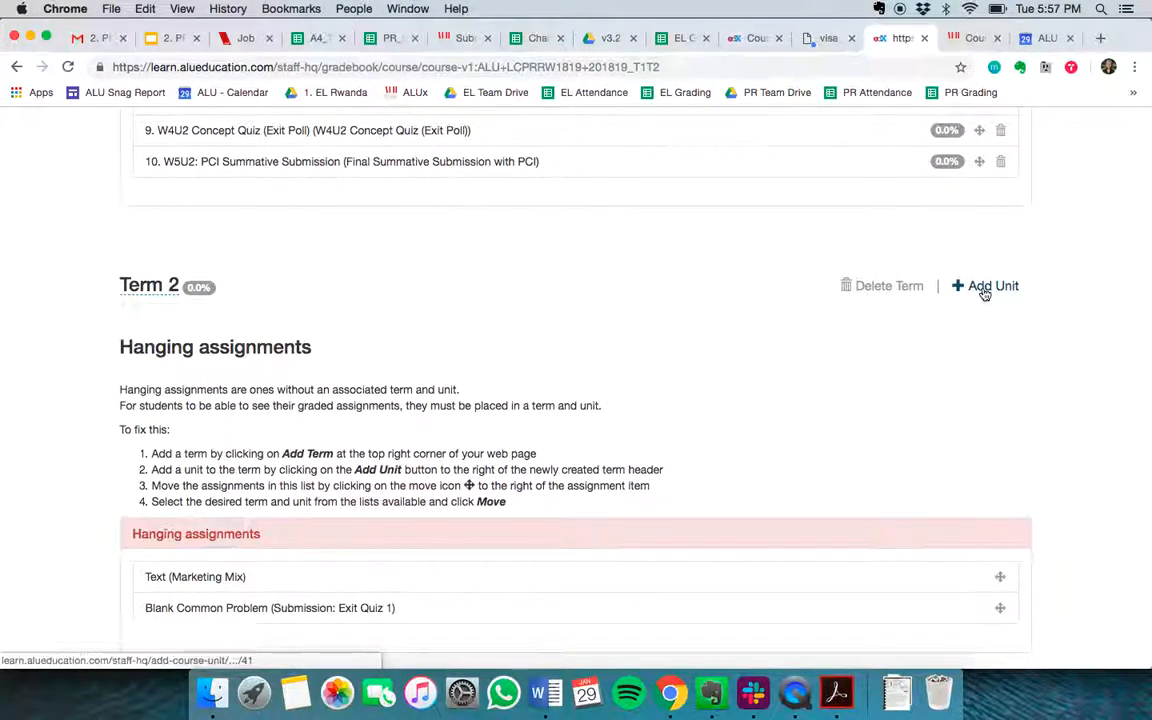
click(984, 290)
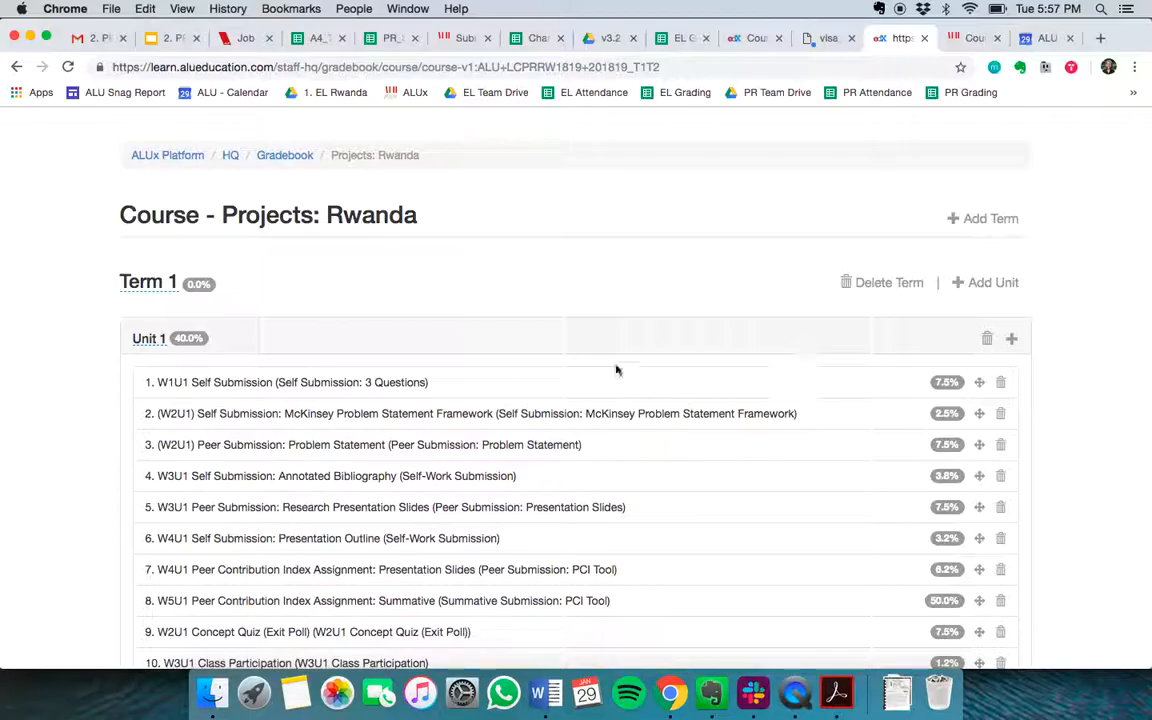
scroll(609, 363, down, 15)
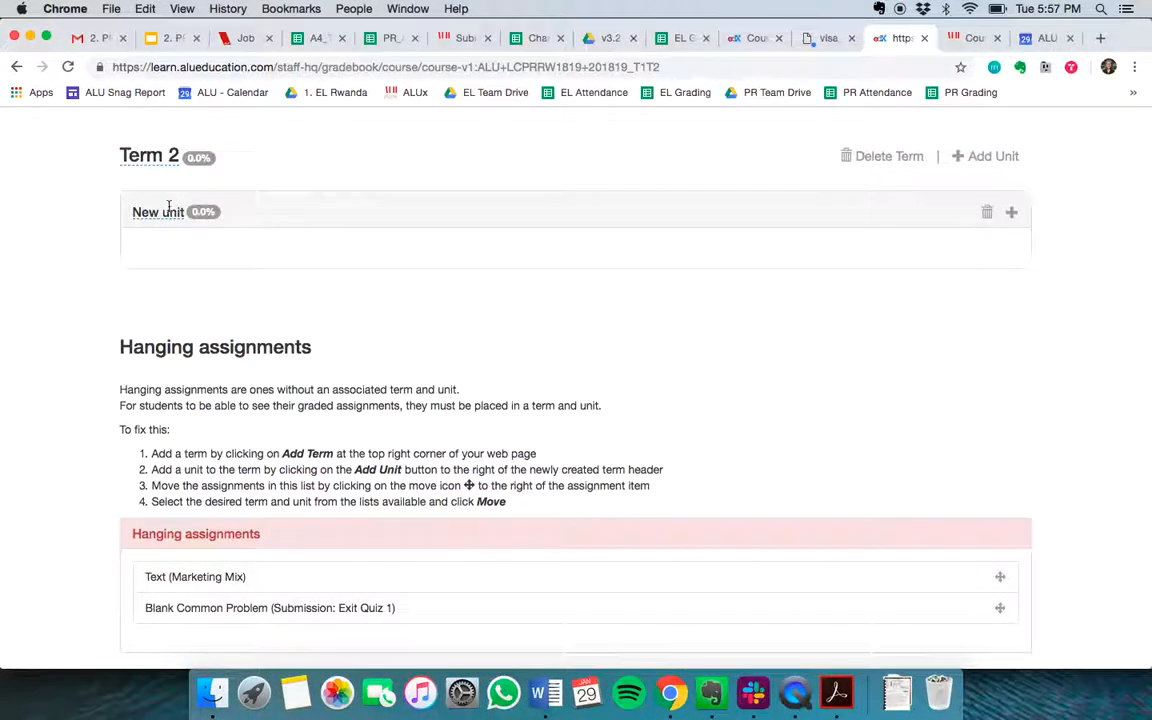
click(165, 208)
click(322, 225)
text(Unit 3)
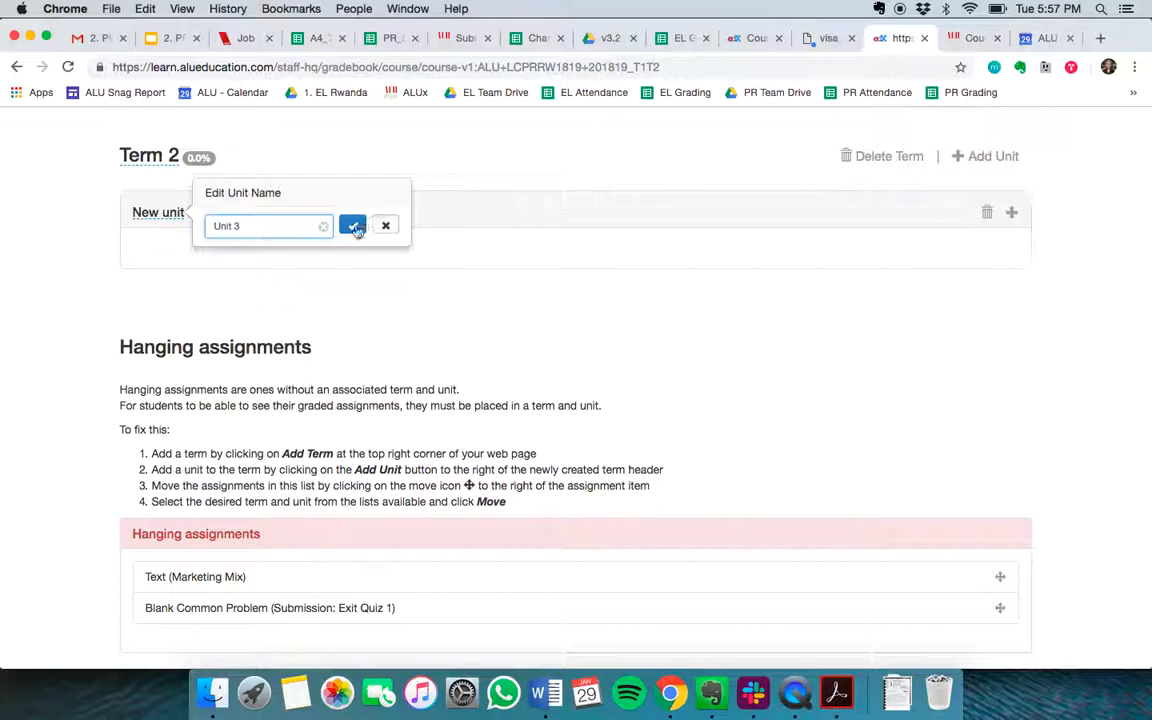
click(352, 225)
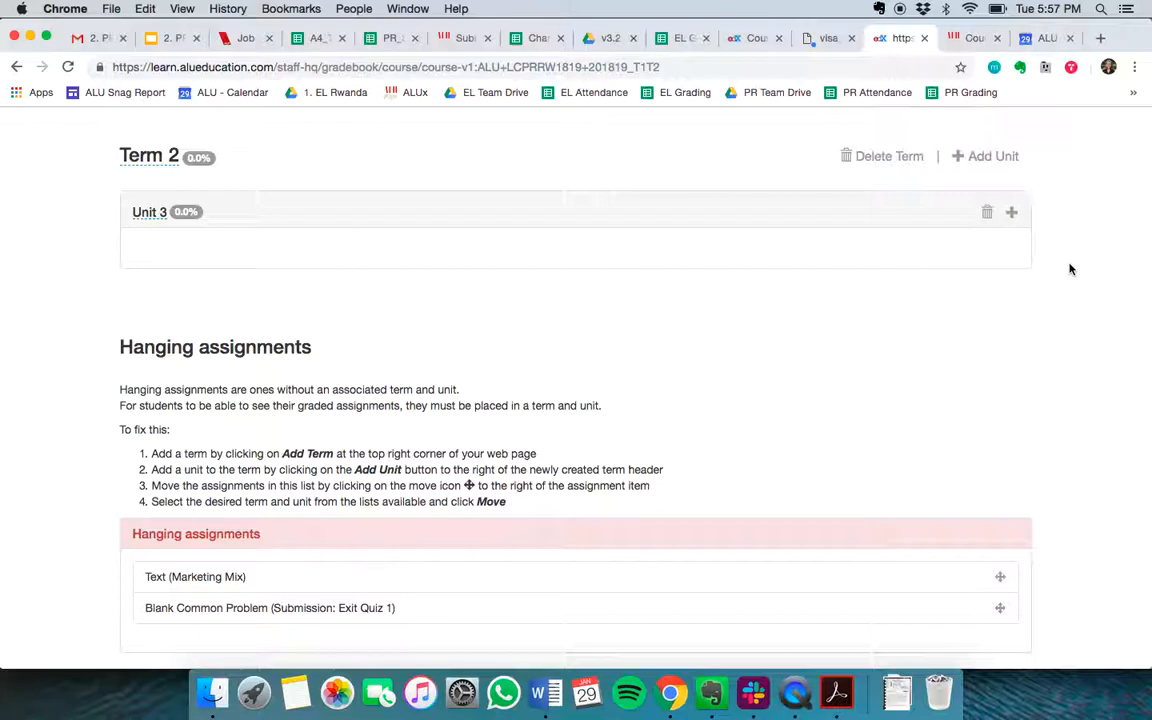
- Start a new assignment in Unit 3 of Term 2 with the type Regular Assignment
scroll(1069, 269, up, 3)
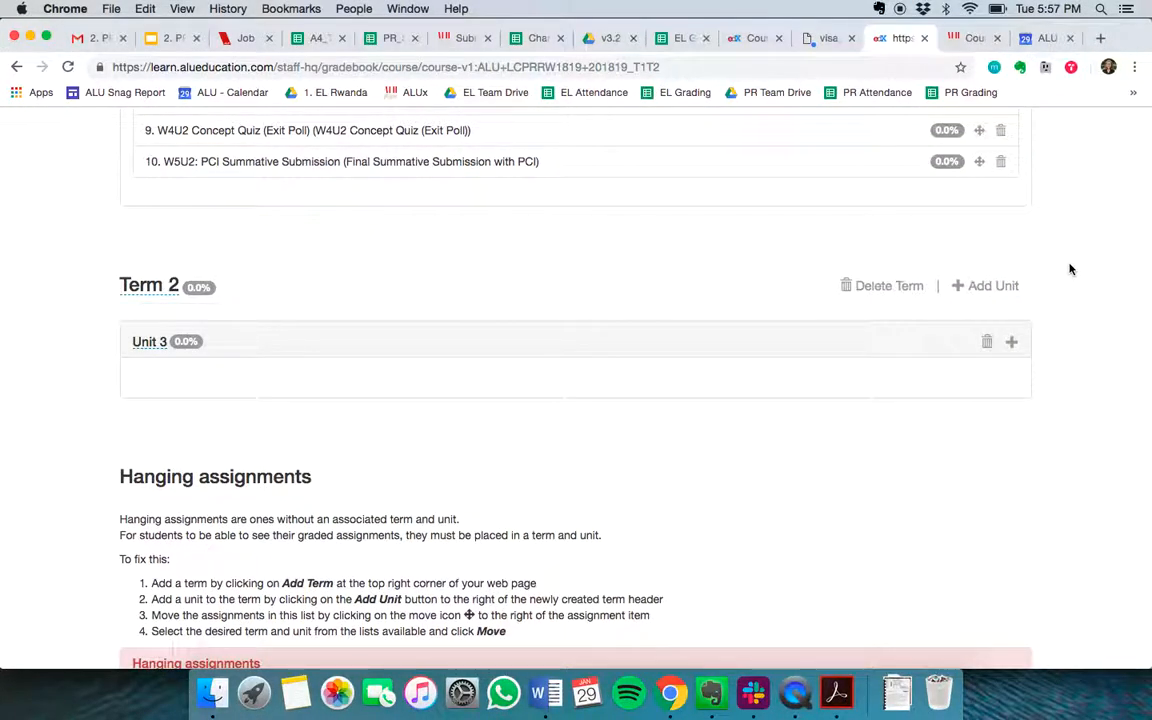
scroll(1069, 269, up, 1)
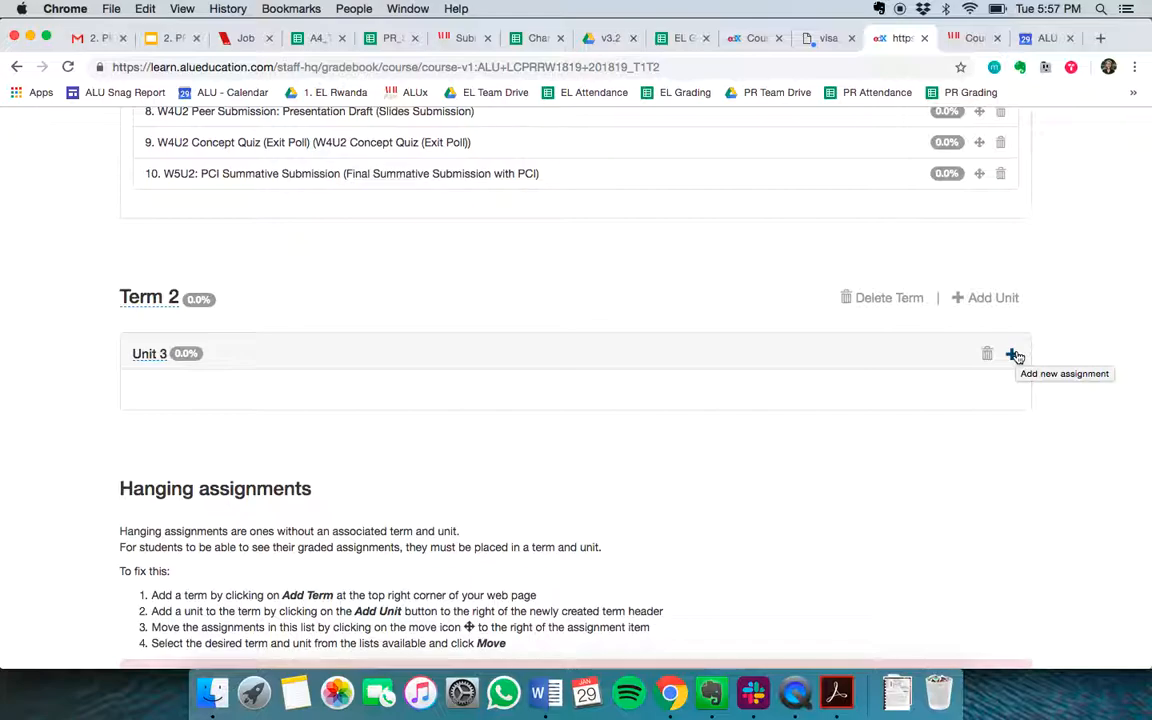
click(1013, 355)
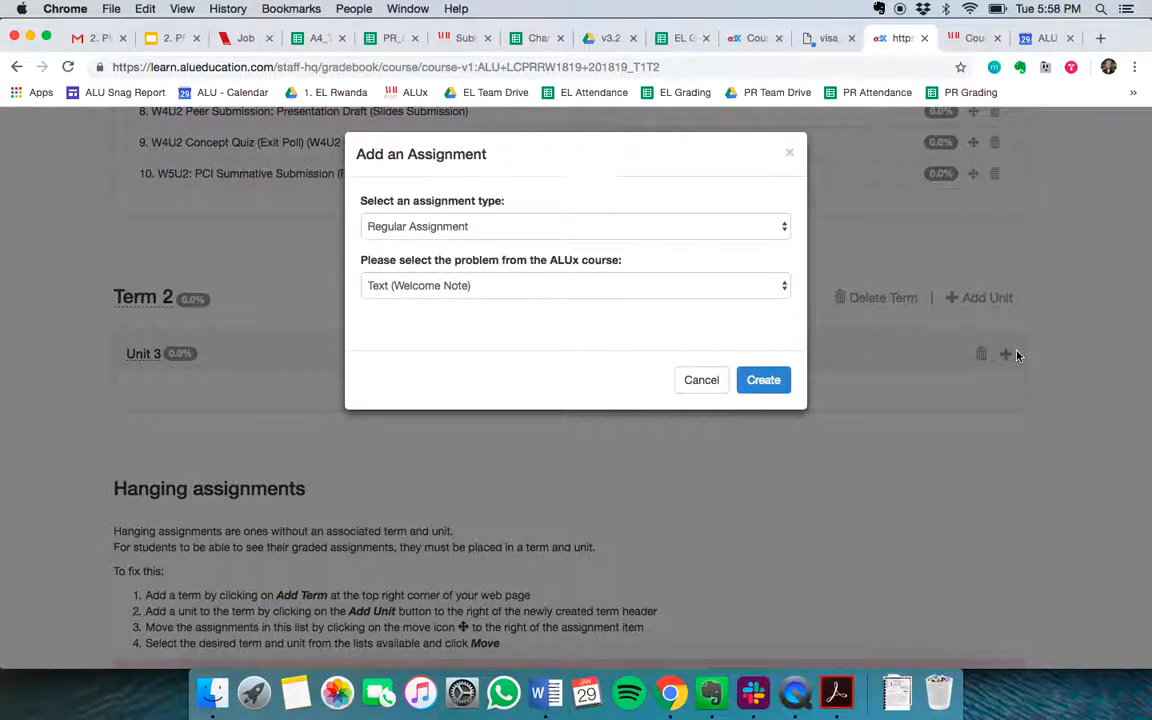
click(659, 291)
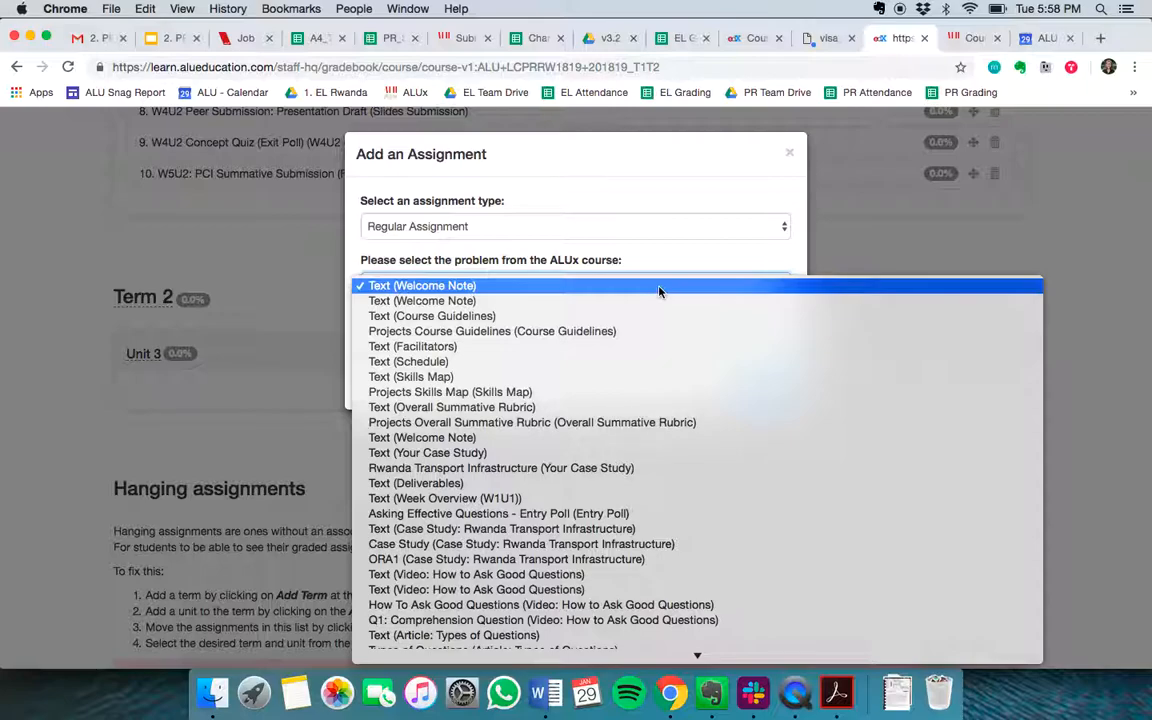
click(645, 229)
click(645, 229)
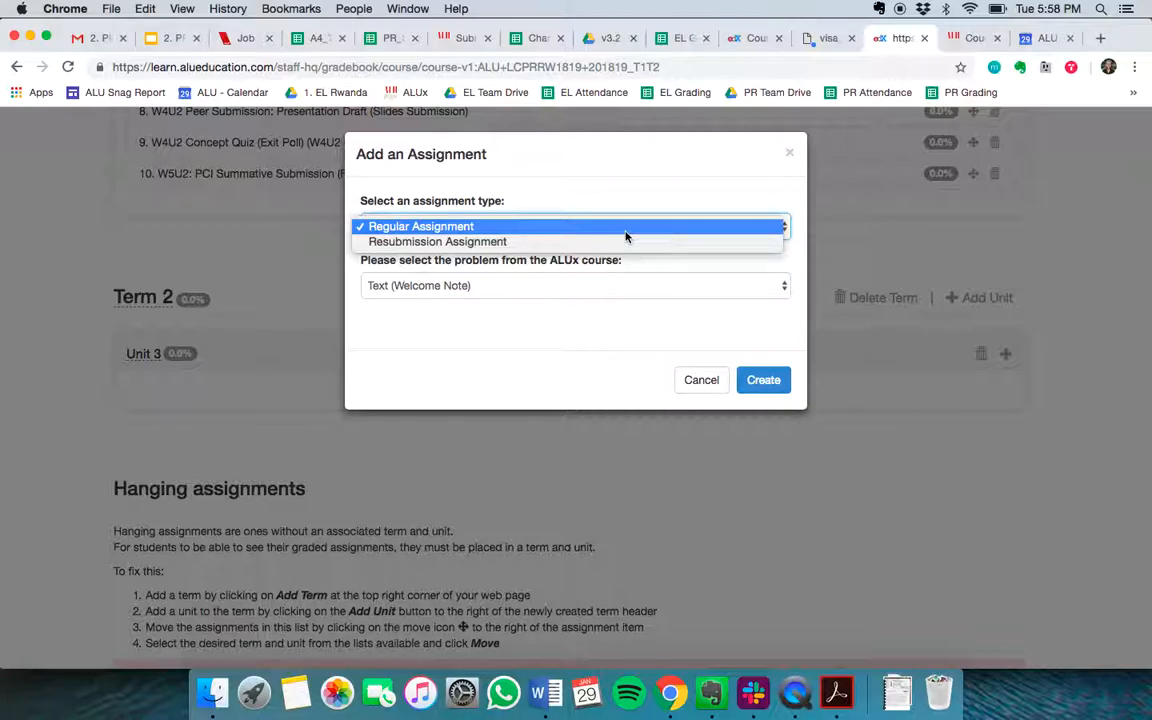
click(626, 234)
- Choose Unit 3 Week 1 Self Submission (Submission: Competitor Analysis) as the course problem and create the assignment
click(570, 286)
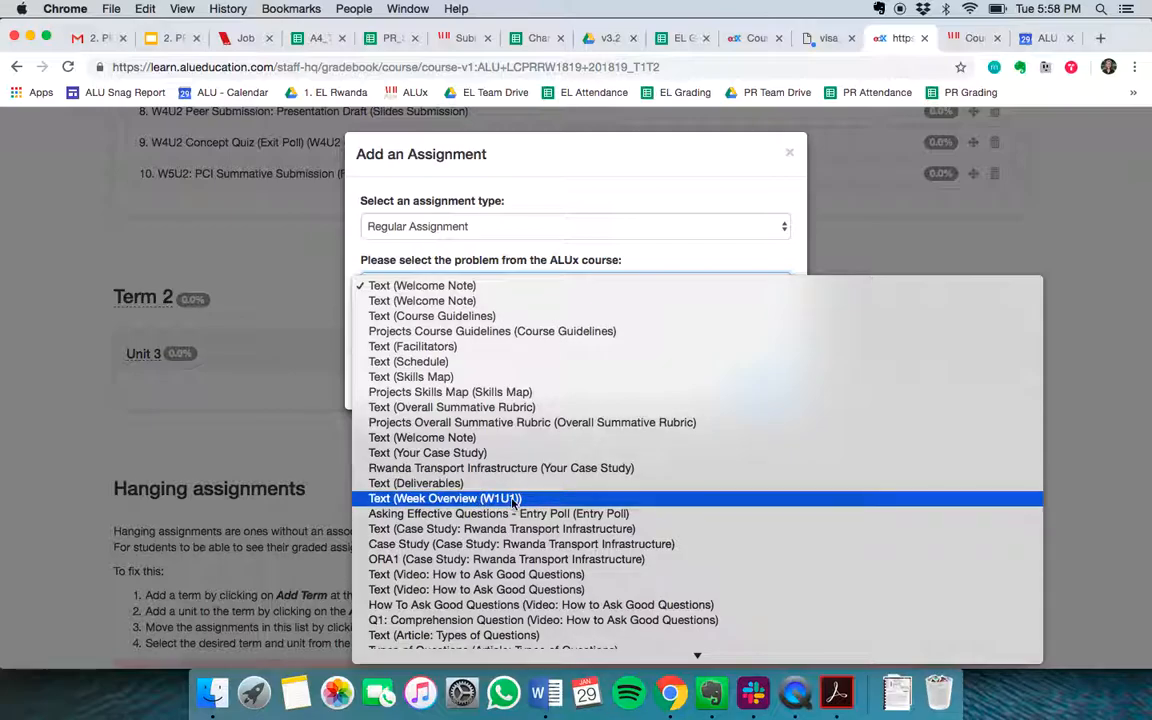
scroll(658, 495, down, 15)
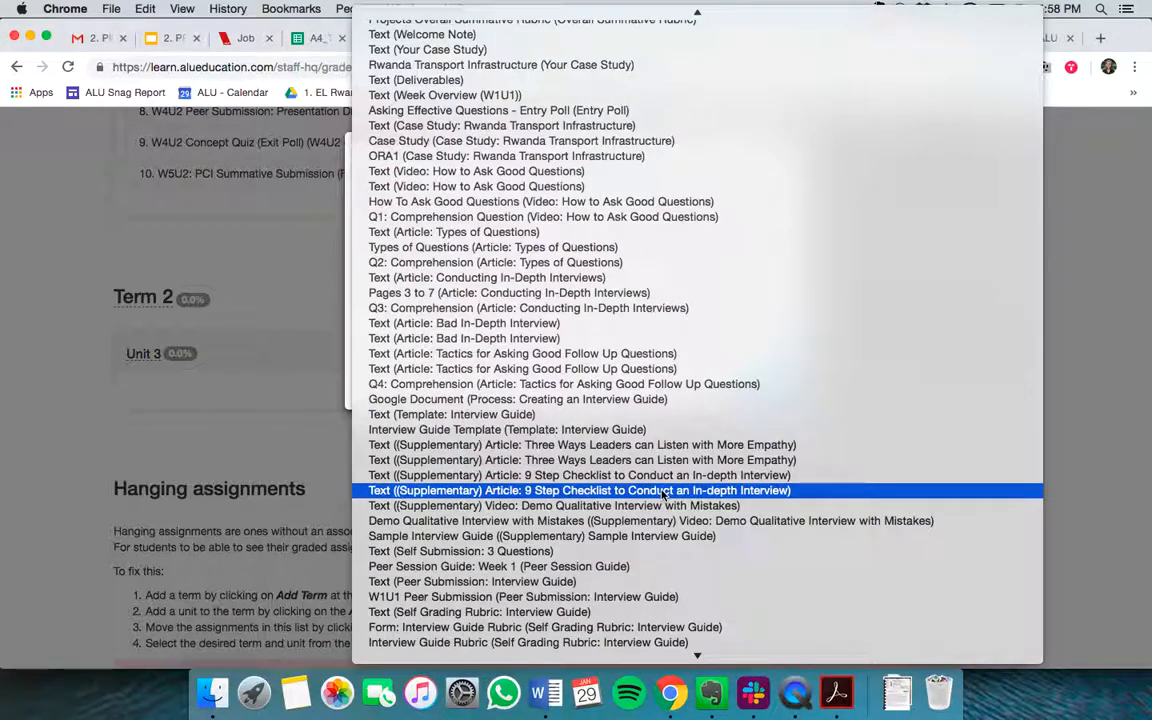
scroll(661, 493, down, 20)
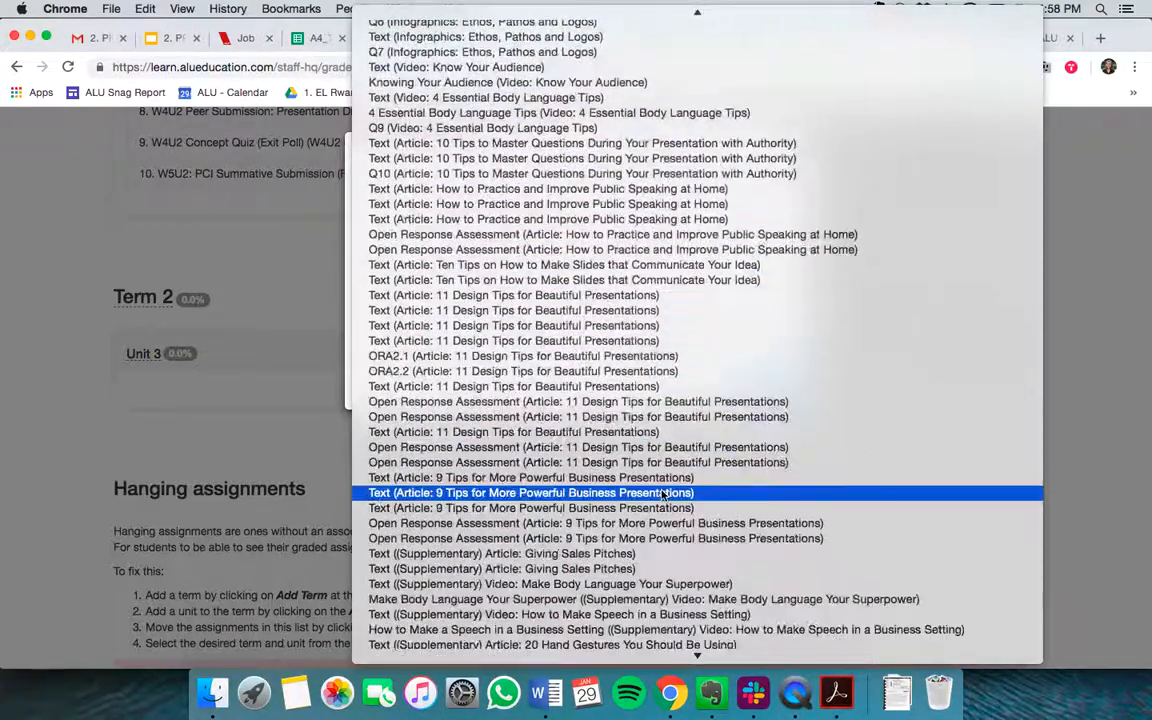
scroll(661, 493, down, 12)
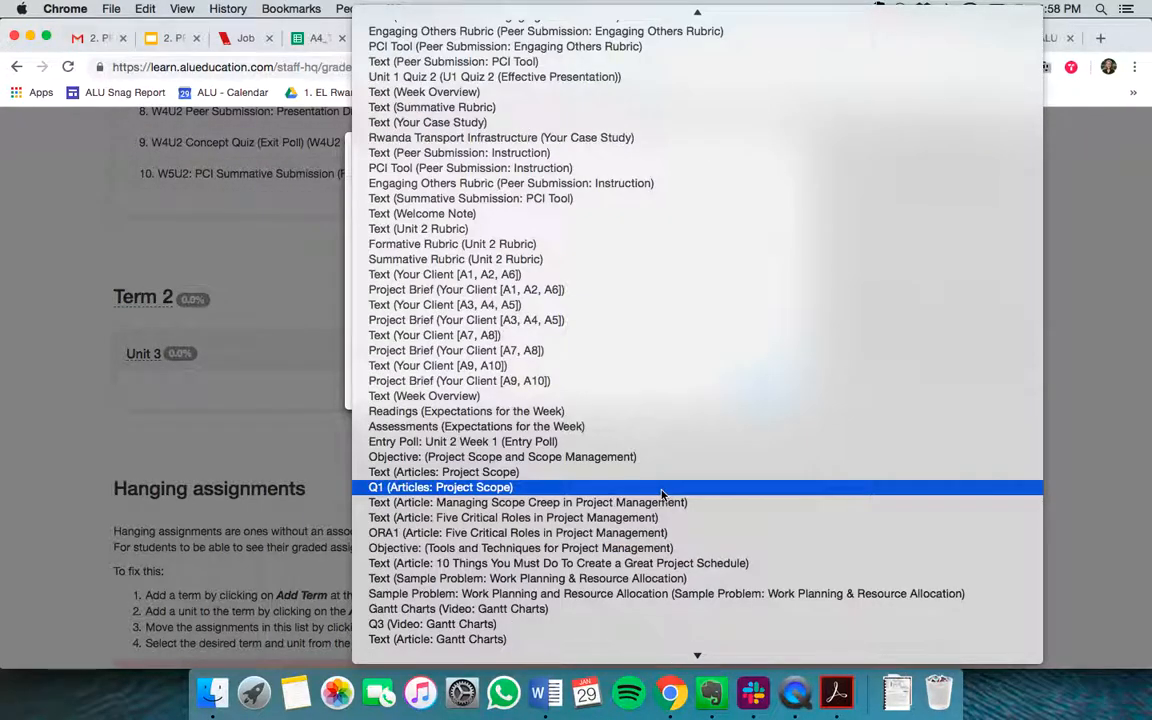
scroll(661, 493, down, 20)
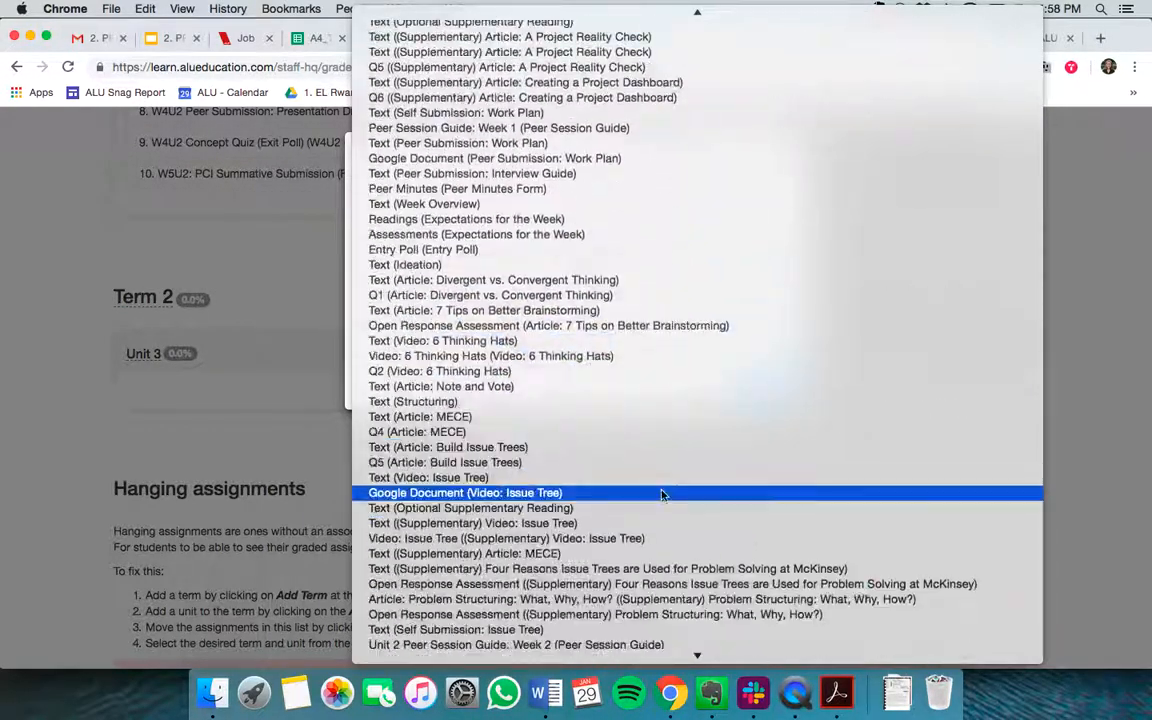
scroll(661, 493, down, 10)
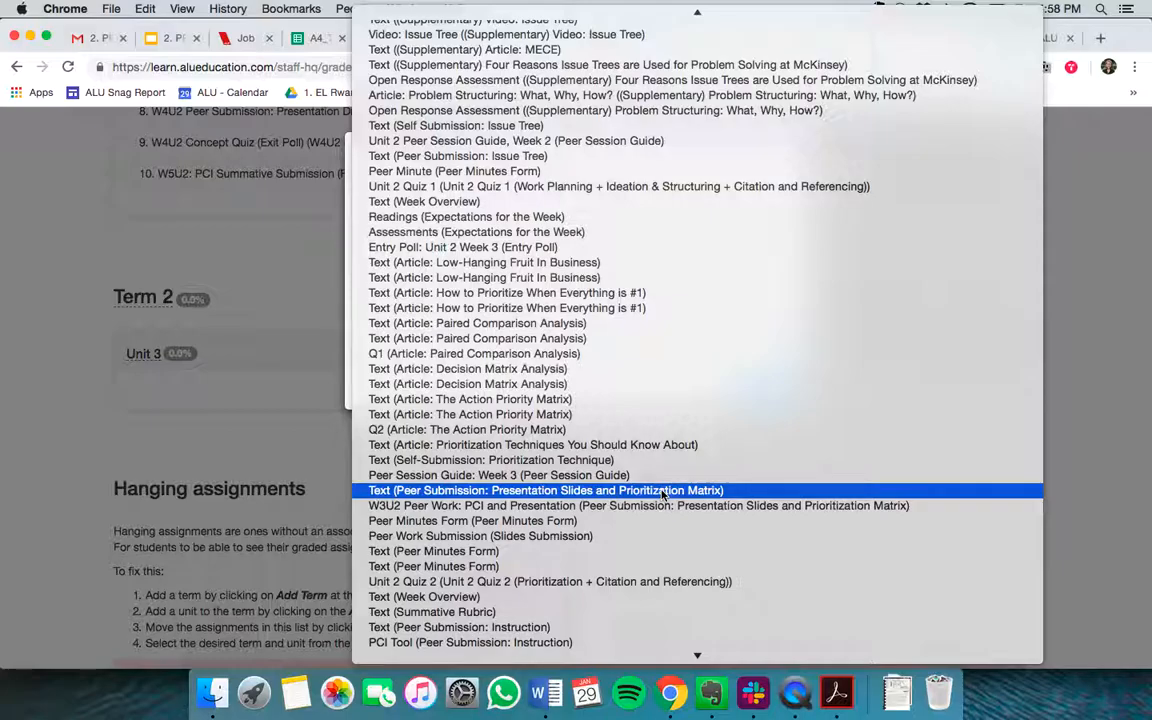
scroll(661, 493, down, 20)
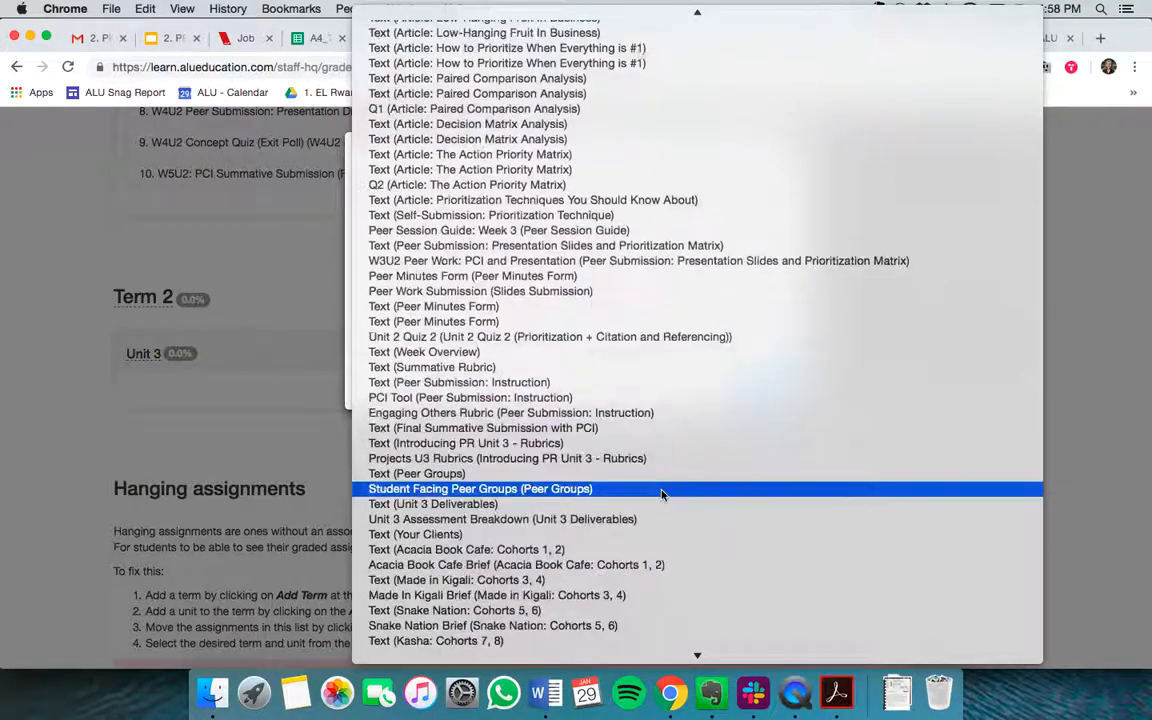
scroll(661, 493, down, 14)
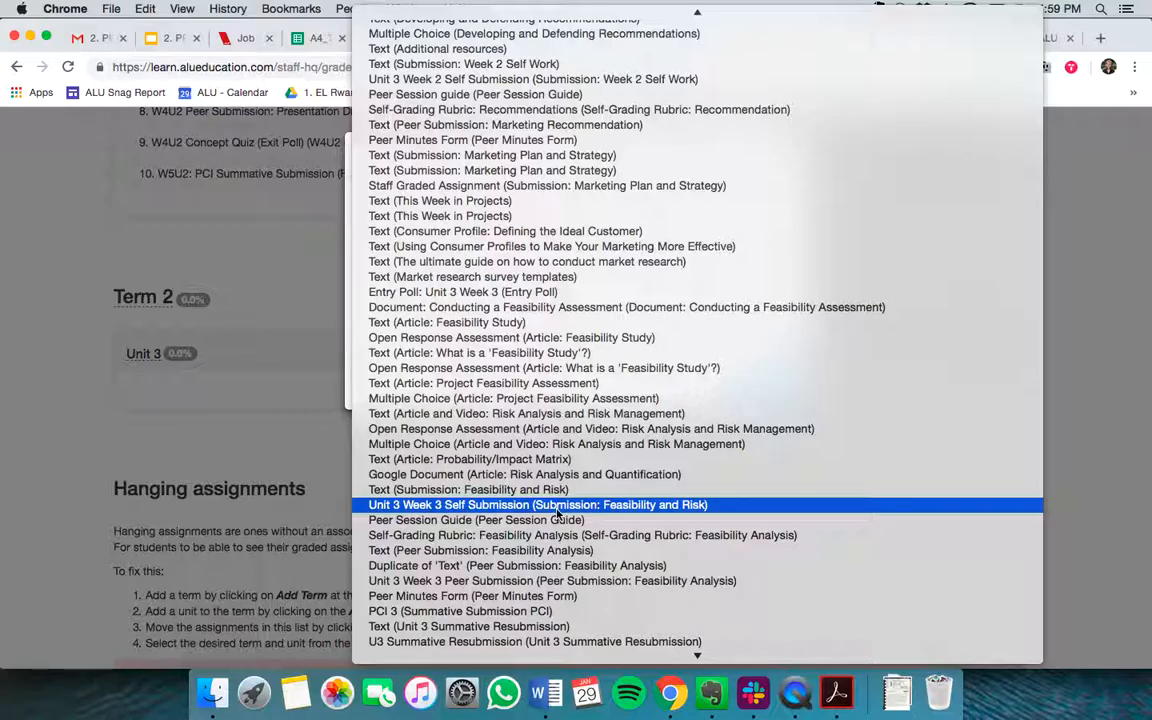
scroll(555, 418, up, 10)
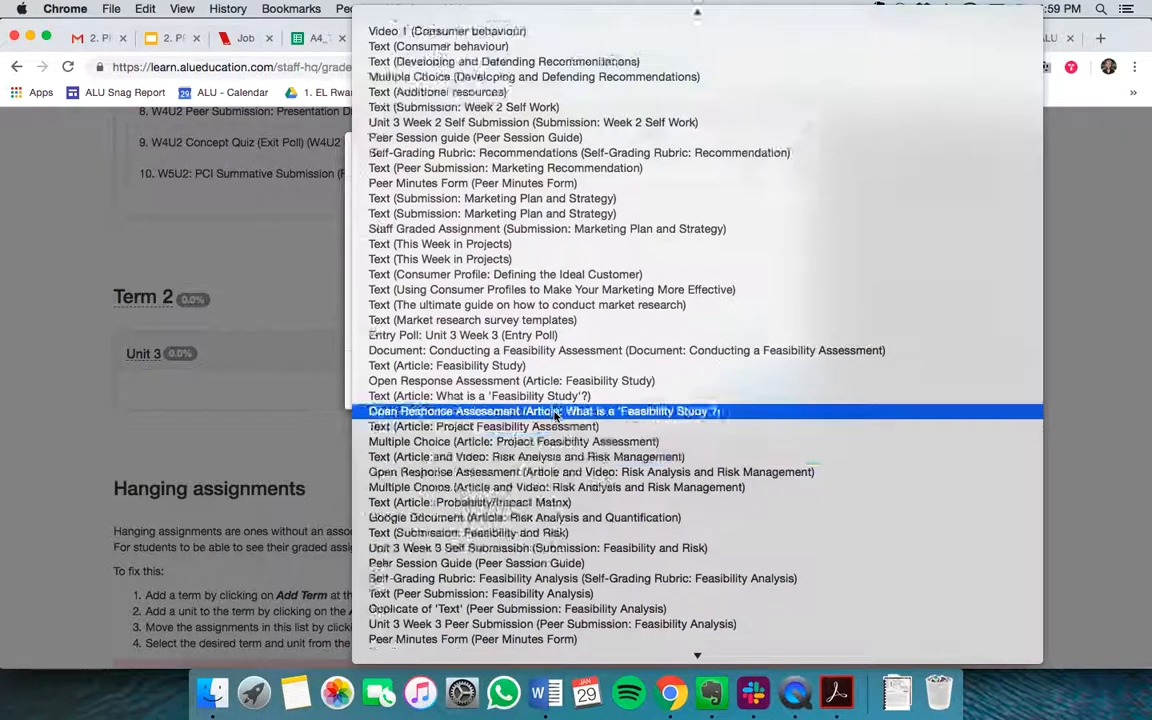
scroll(555, 418, up, 10)
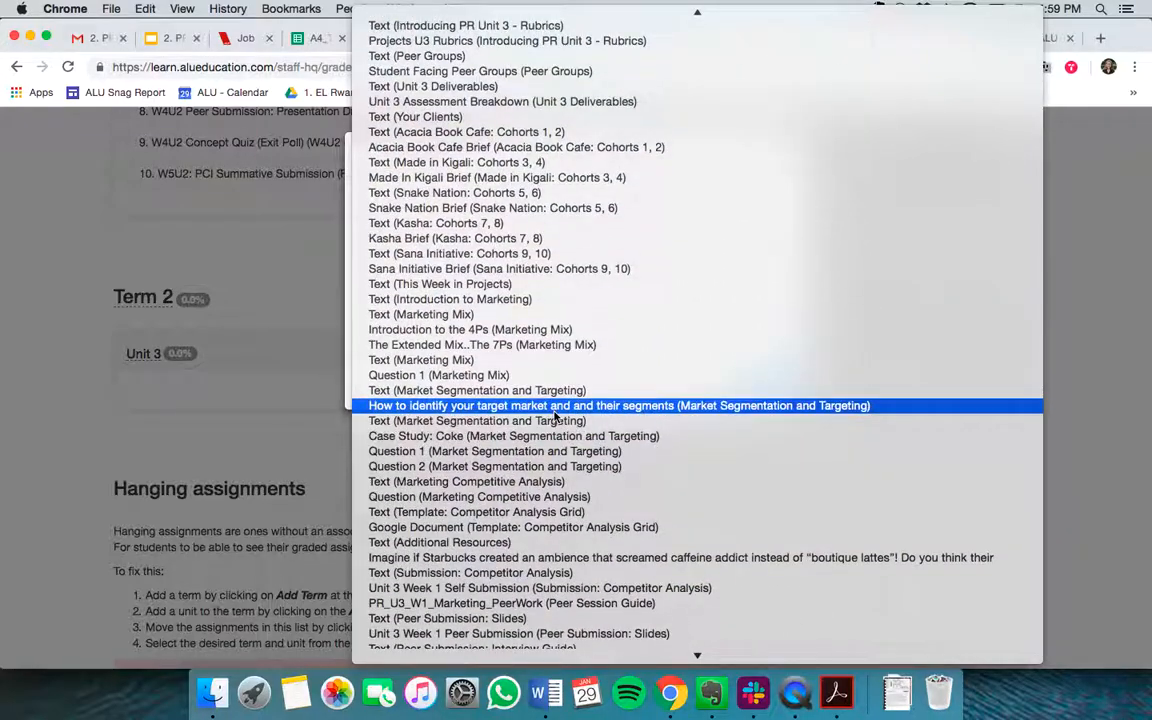
scroll(537, 391, down, 2)
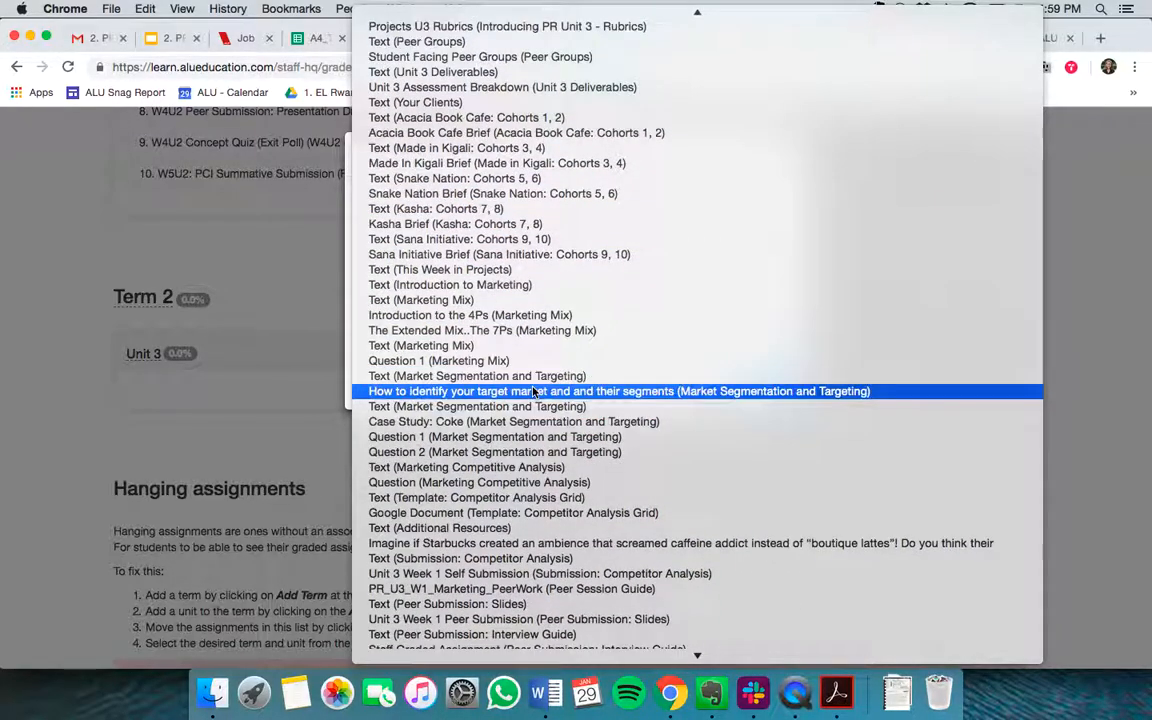
scroll(535, 392, down, 6)
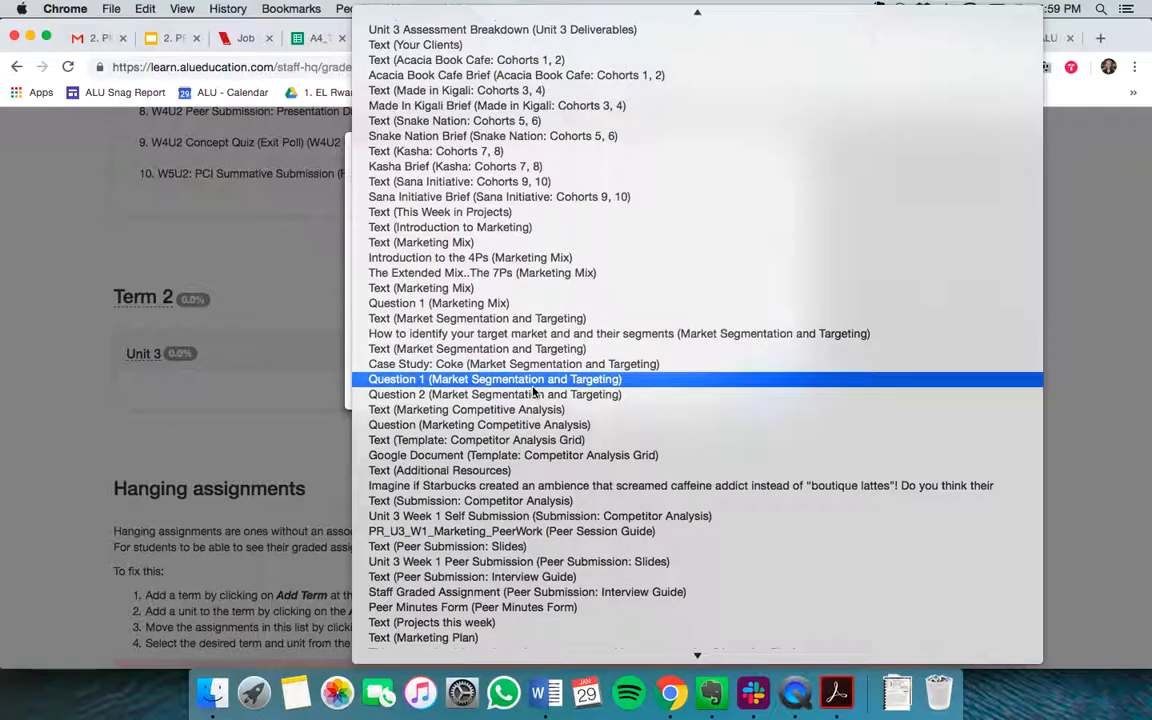
scroll(533, 392, down, 6)
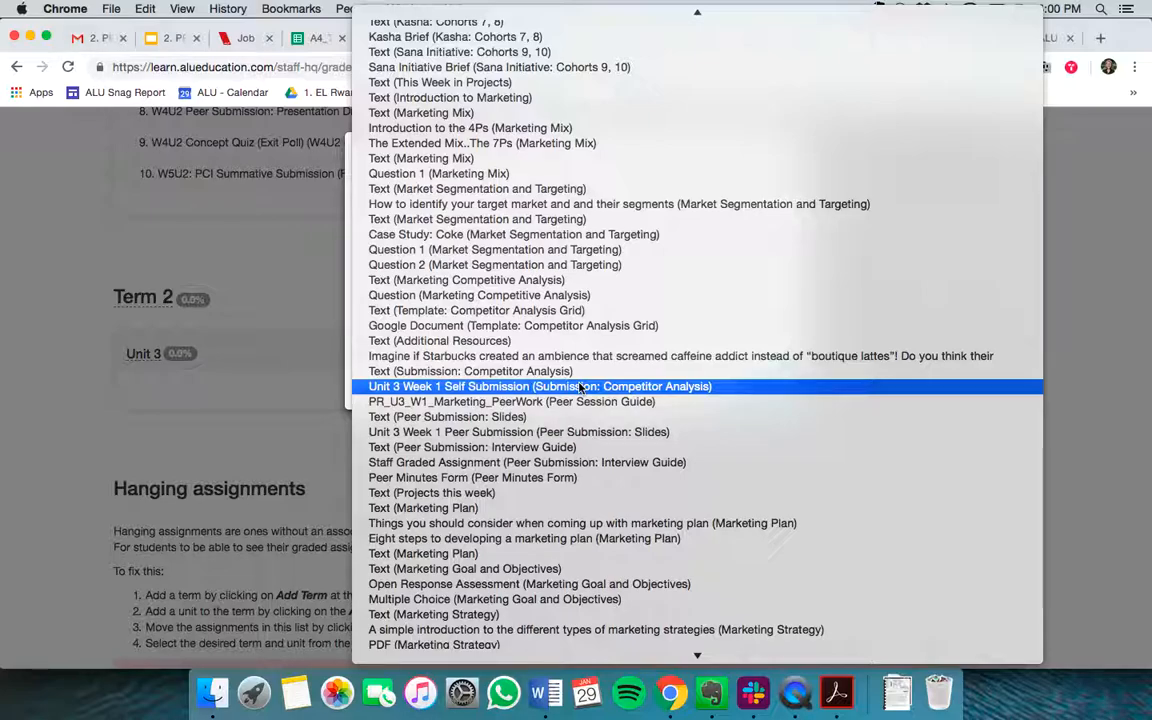
click(580, 388)
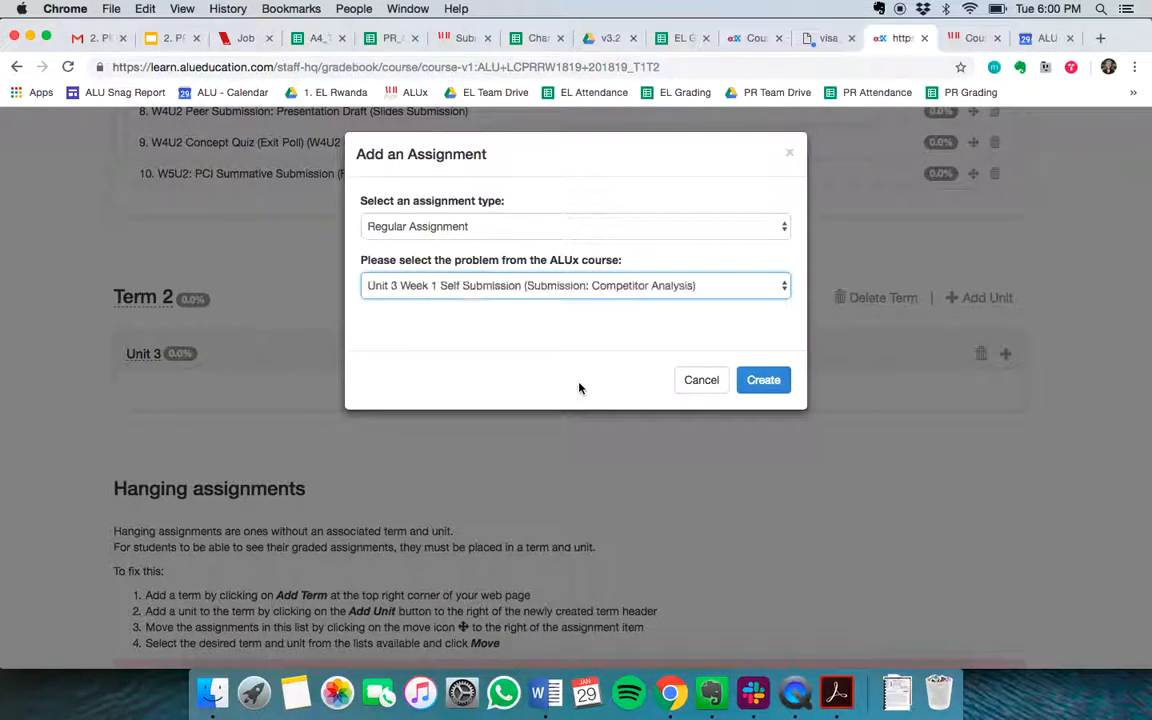
click(758, 390)
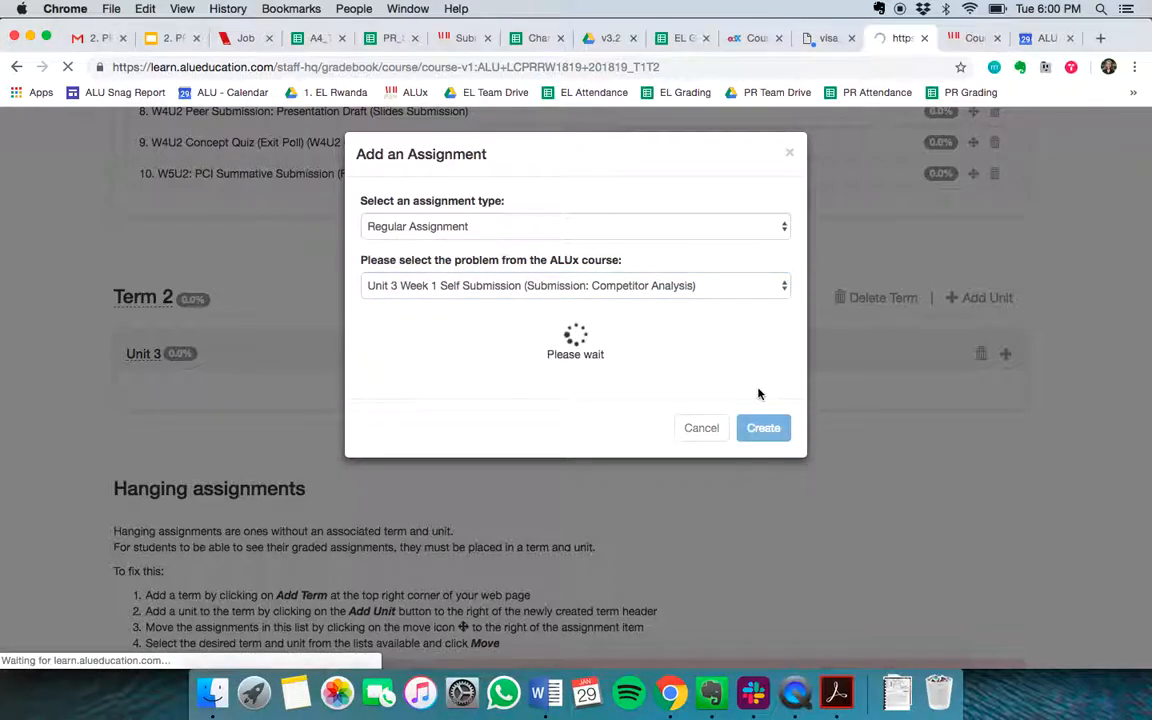
- Open the Unit 3 Week 1 Self Submission assignment listed under Term 2
scroll(758, 393, down, 15)
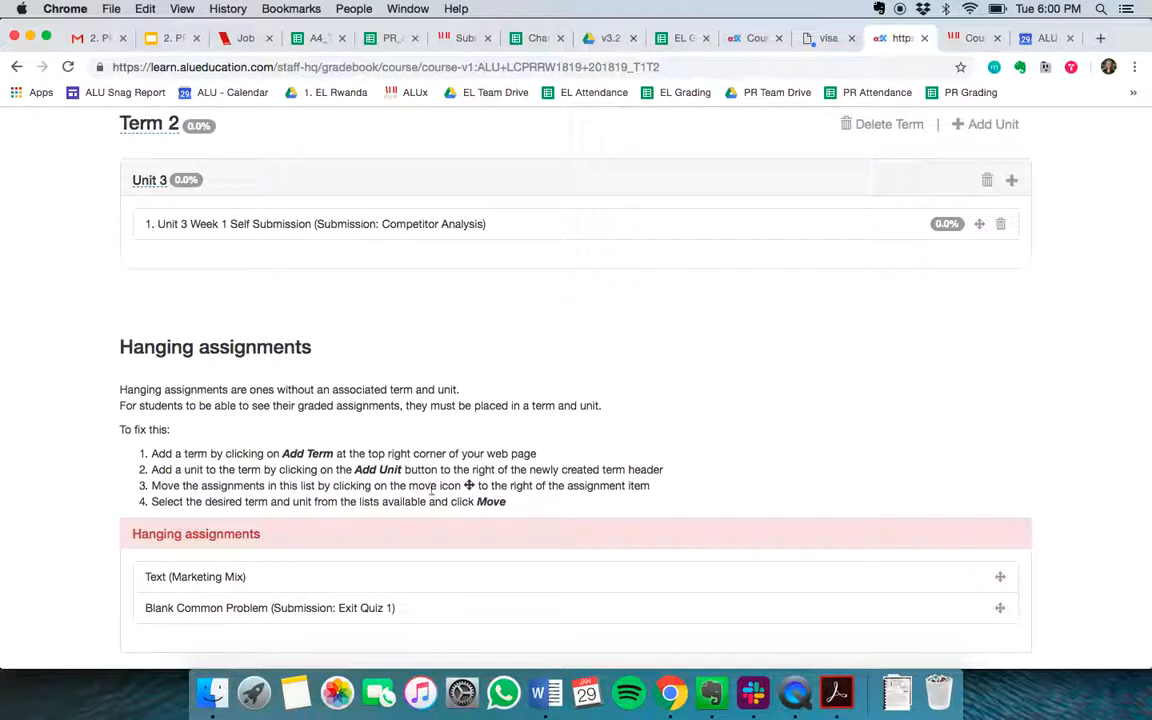
click(287, 608)
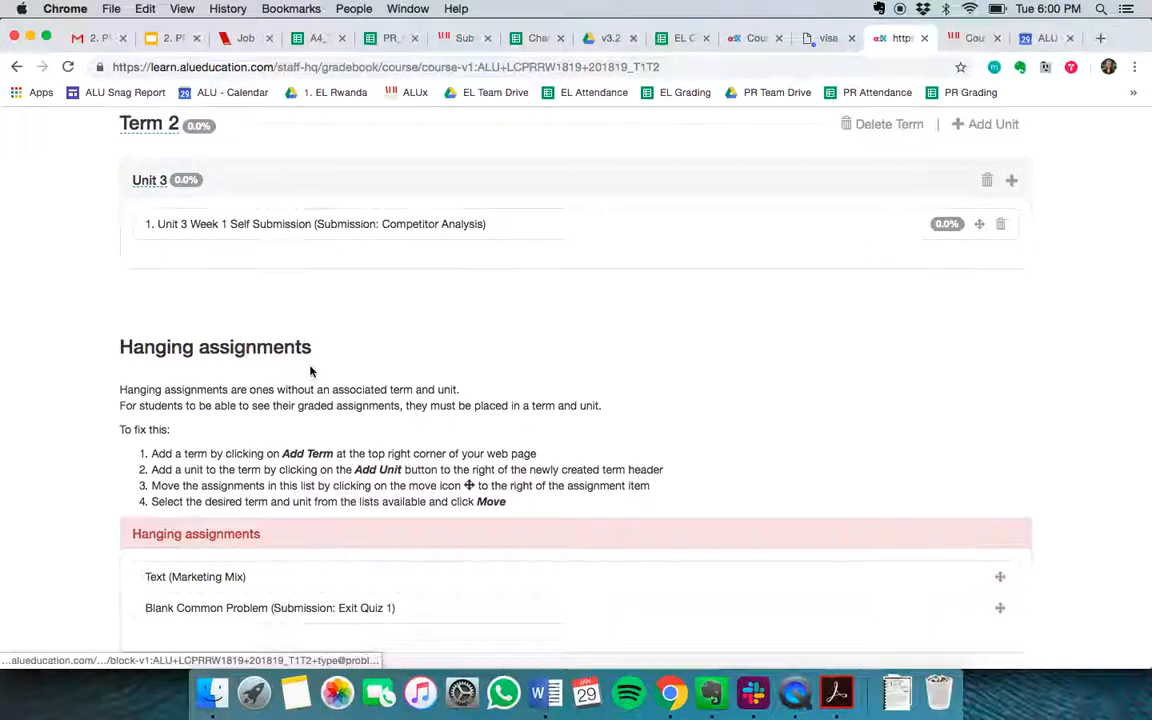
scroll(309, 373, up, 3)
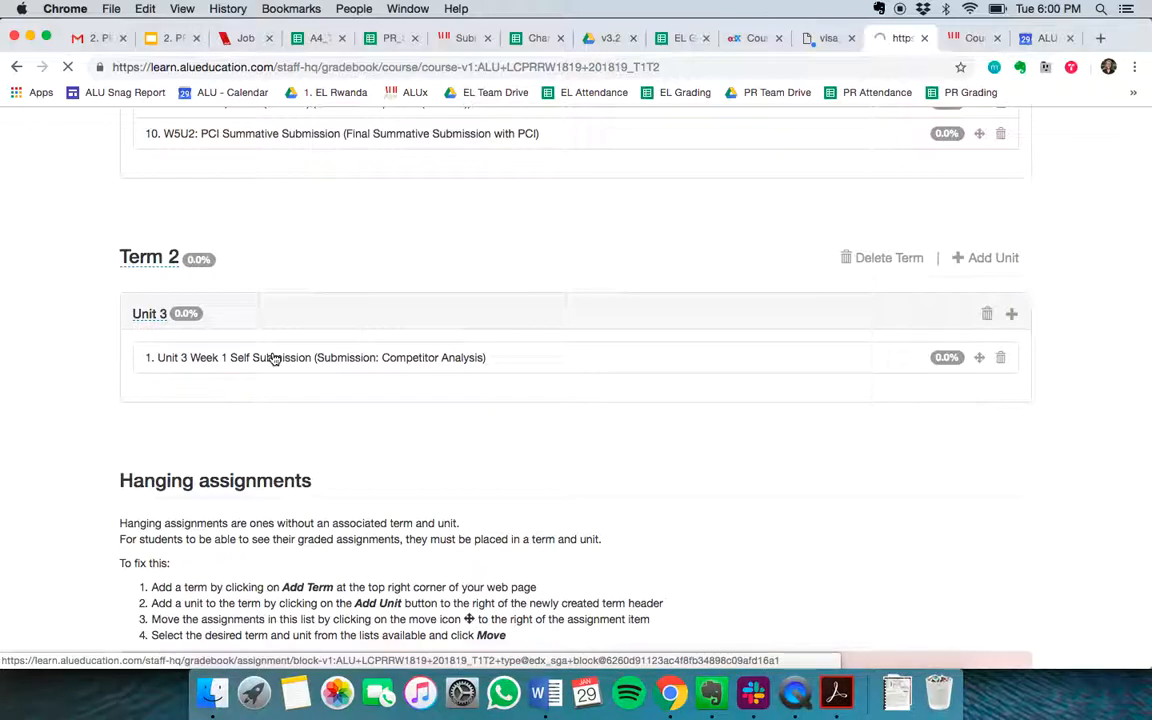
click(275, 358)
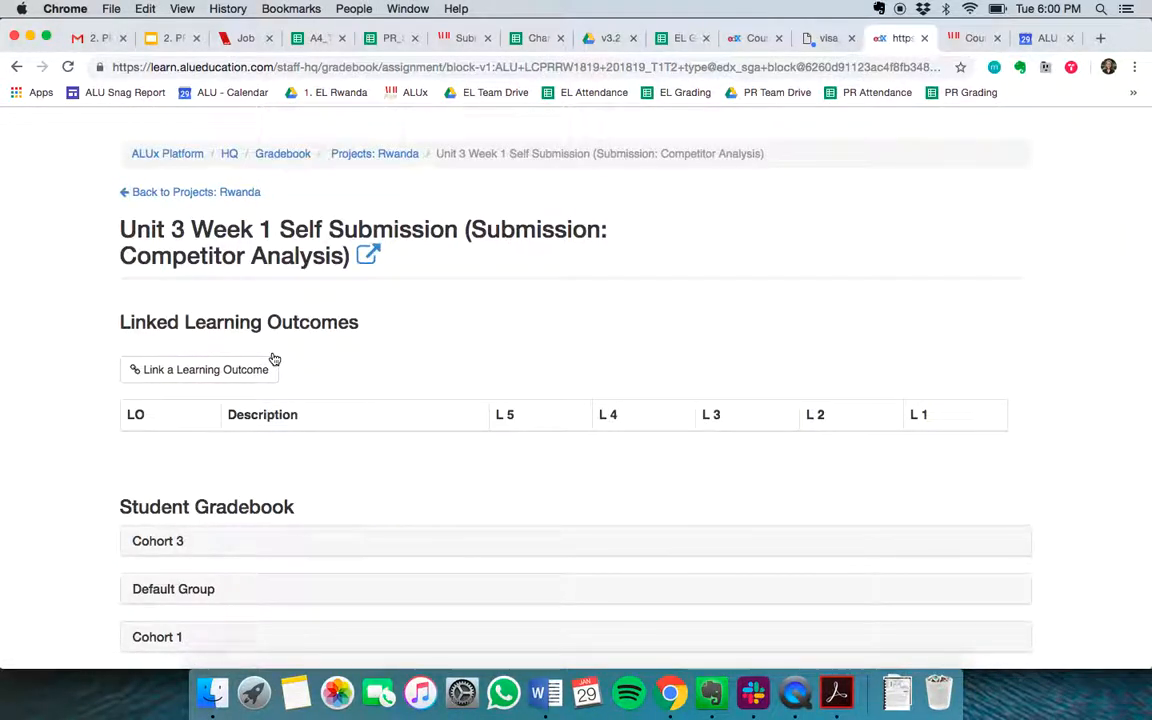
- Expand the Cohort 4 section in the assignment's Student Gradebook
scroll(592, 330, down, 10)
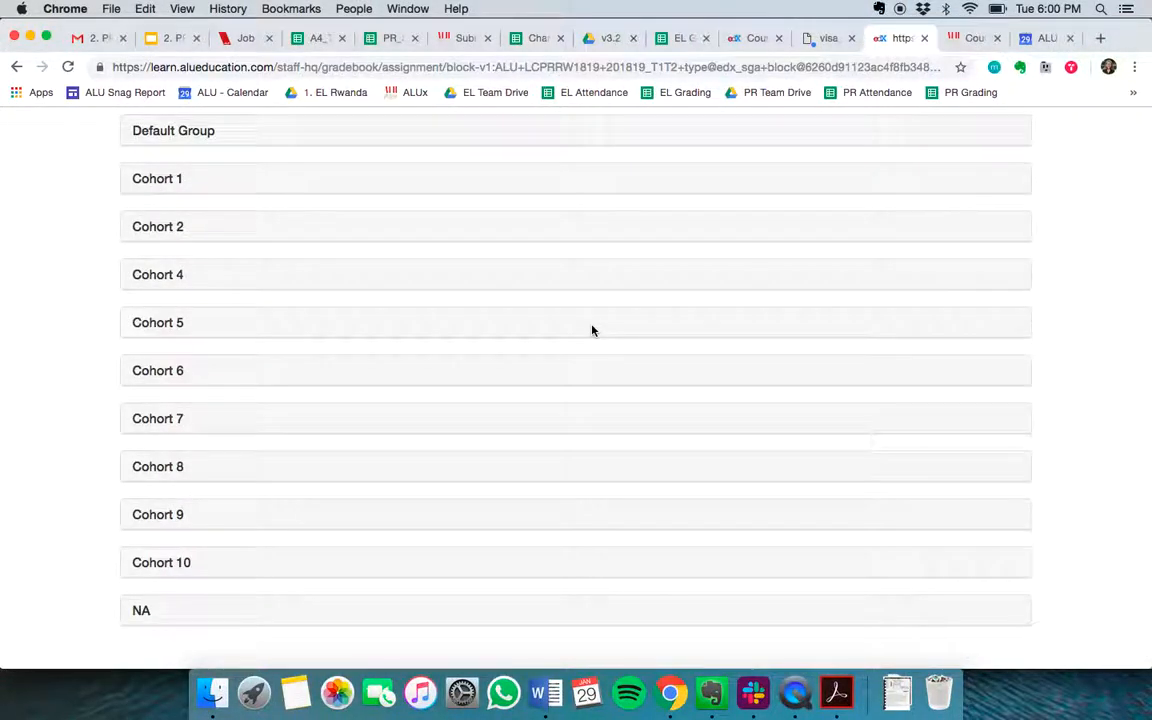
scroll(592, 330, up, 1)
scroll(180, 237, up, 2)
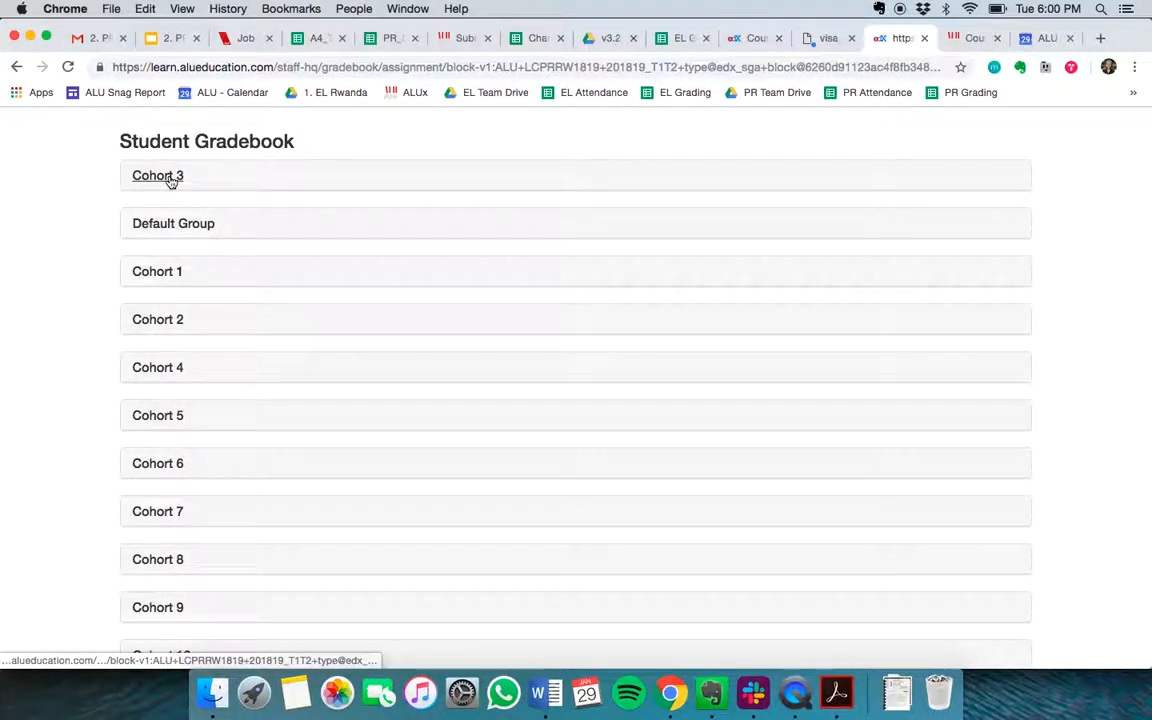
scroll(131, 317, down, 2)
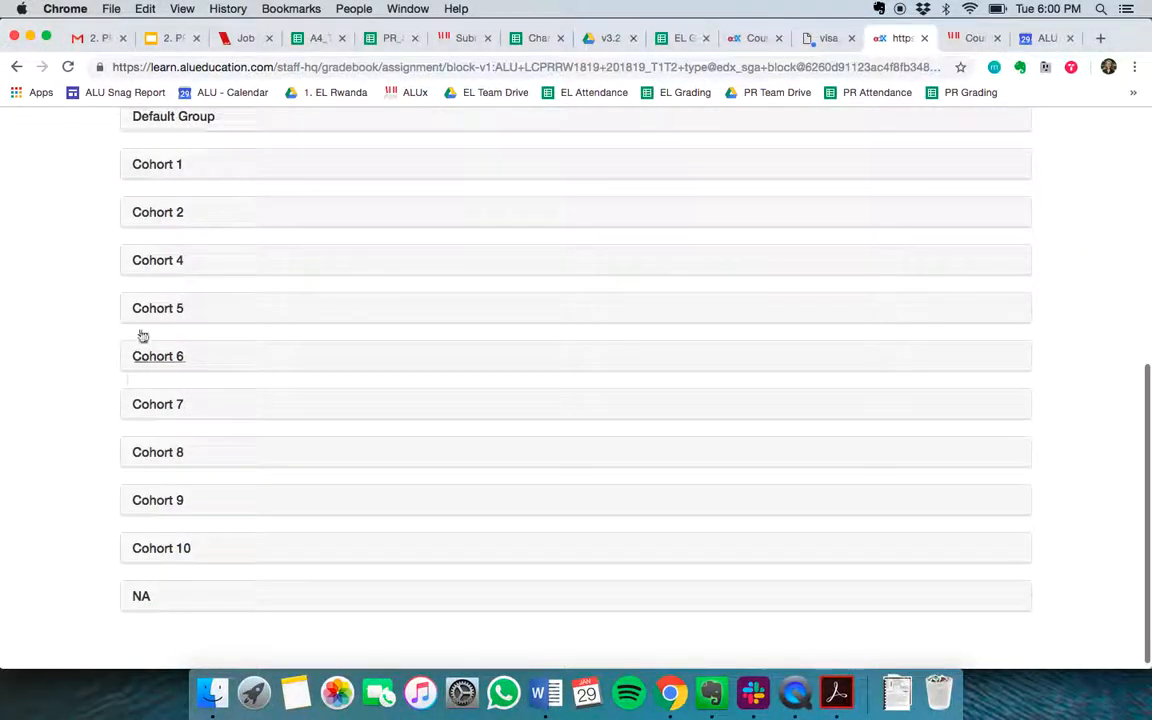
click(152, 268)
- Examine Cohort 4's student list, general comments and the grading sheet and publishing options
scroll(365, 535, down, 5)
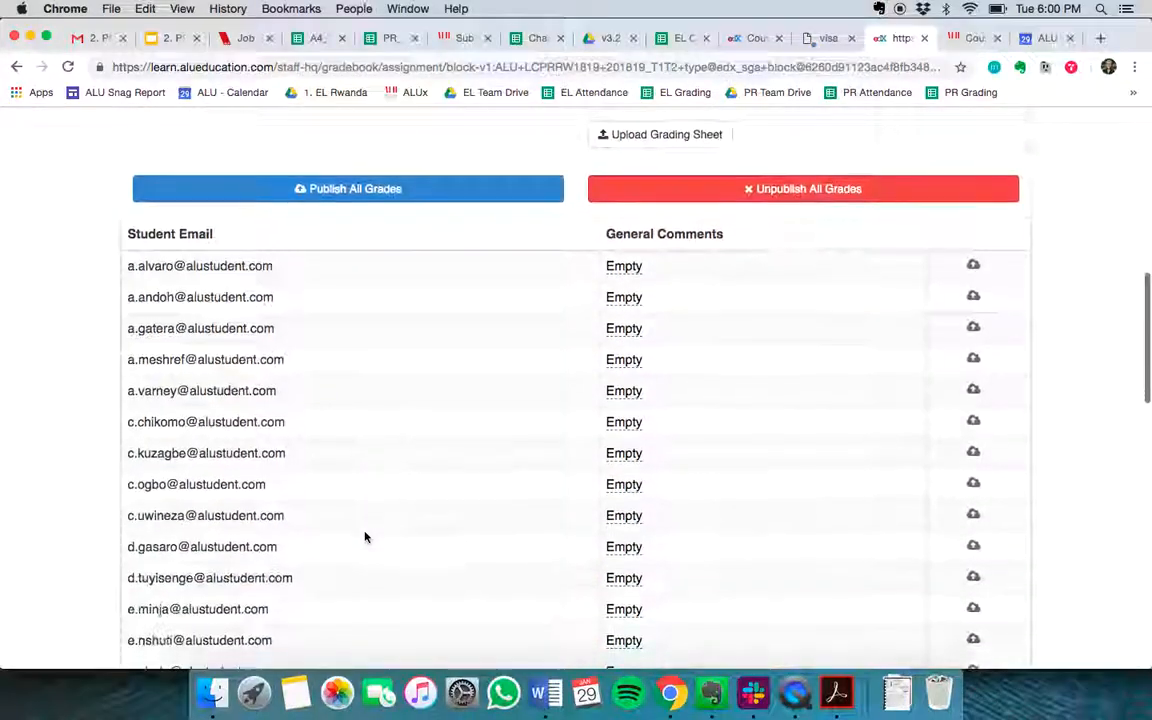
scroll(365, 537, down, 10)
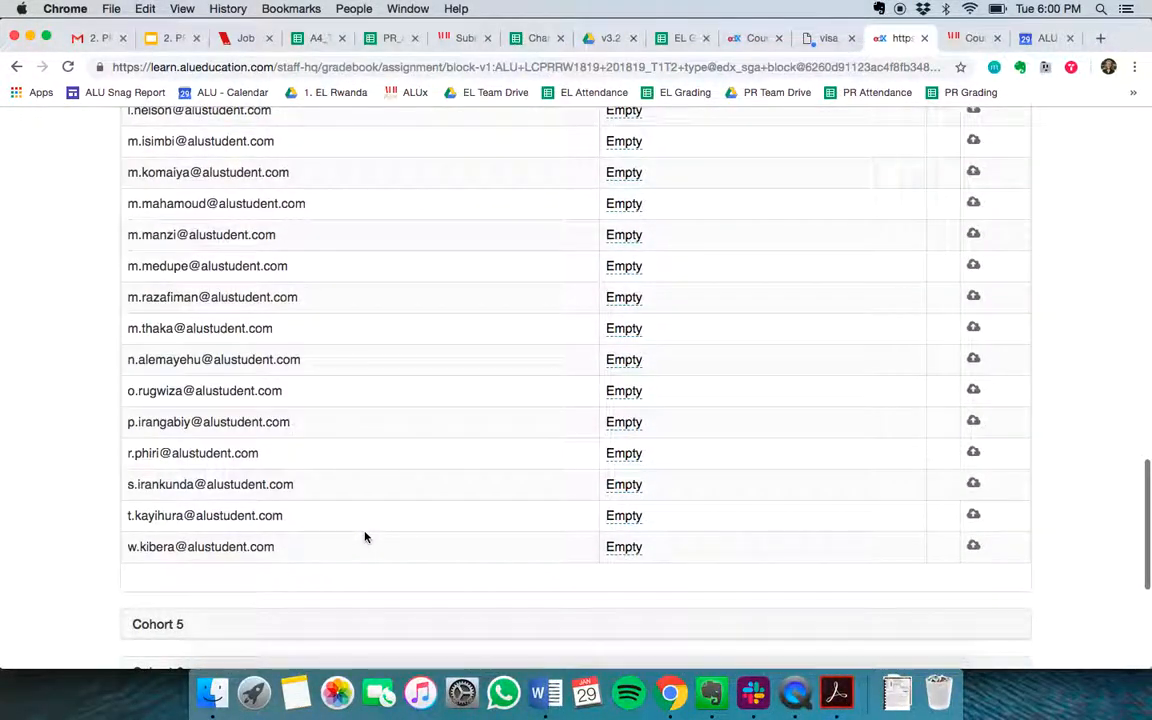
scroll(365, 537, up, 3)
scroll(365, 537, up, 15)
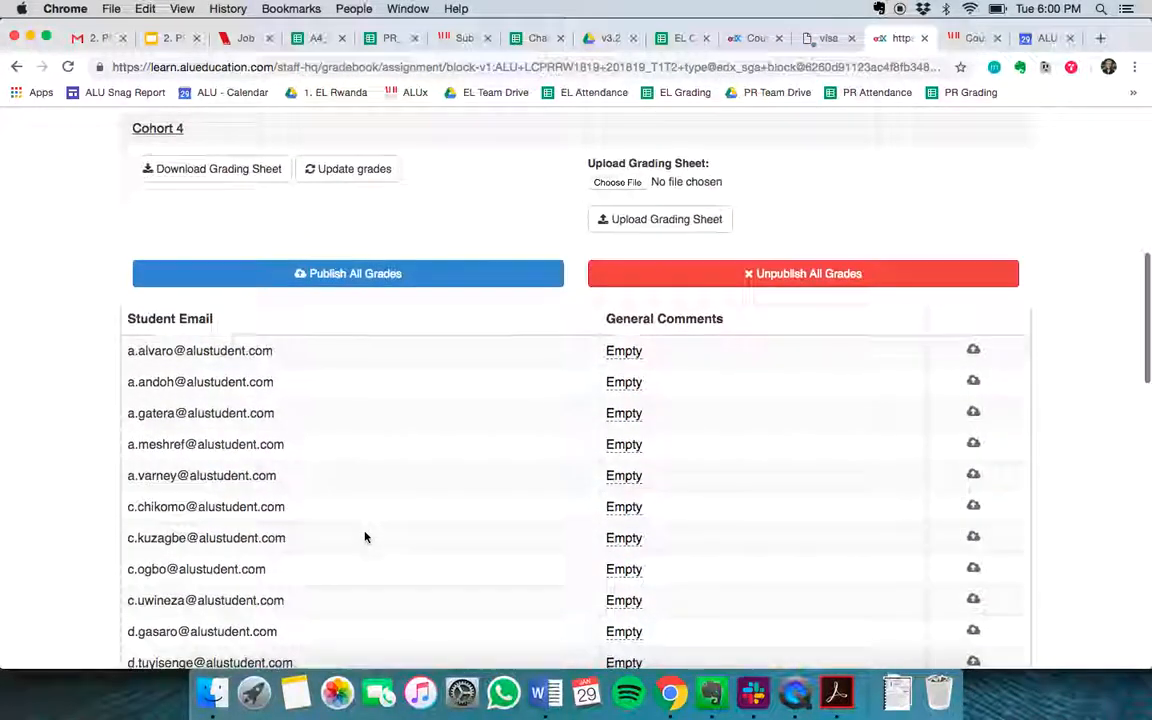
scroll(365, 537, down, 1)
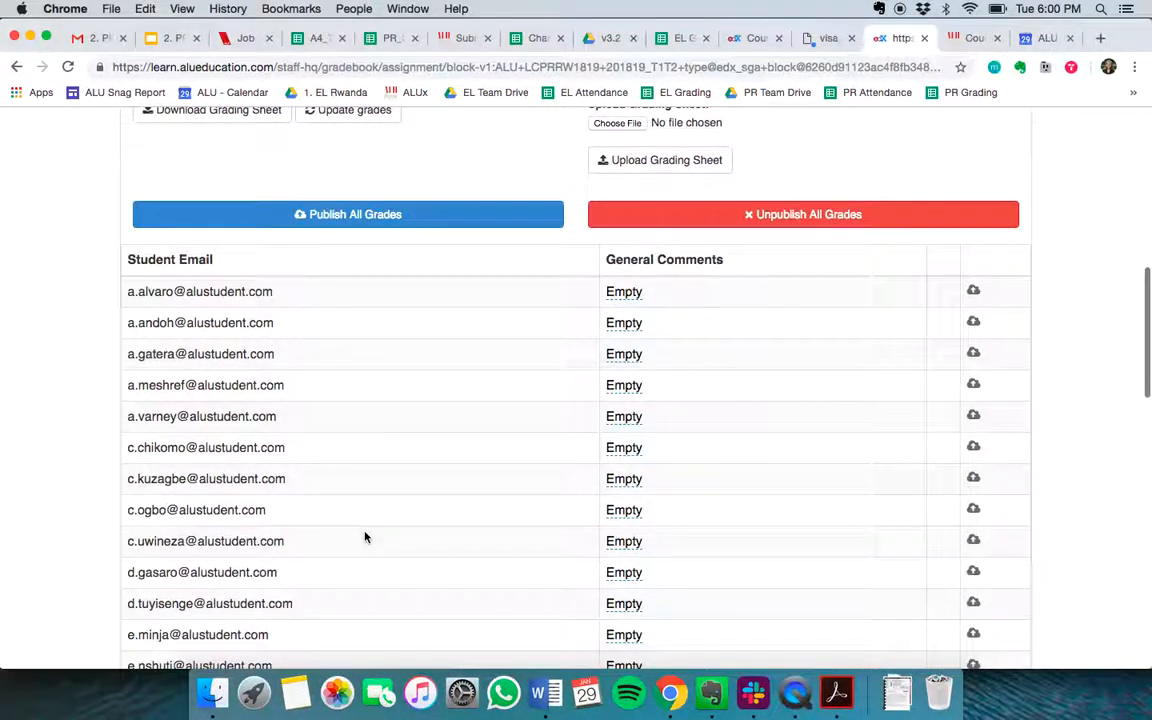
scroll(365, 537, down, 12)
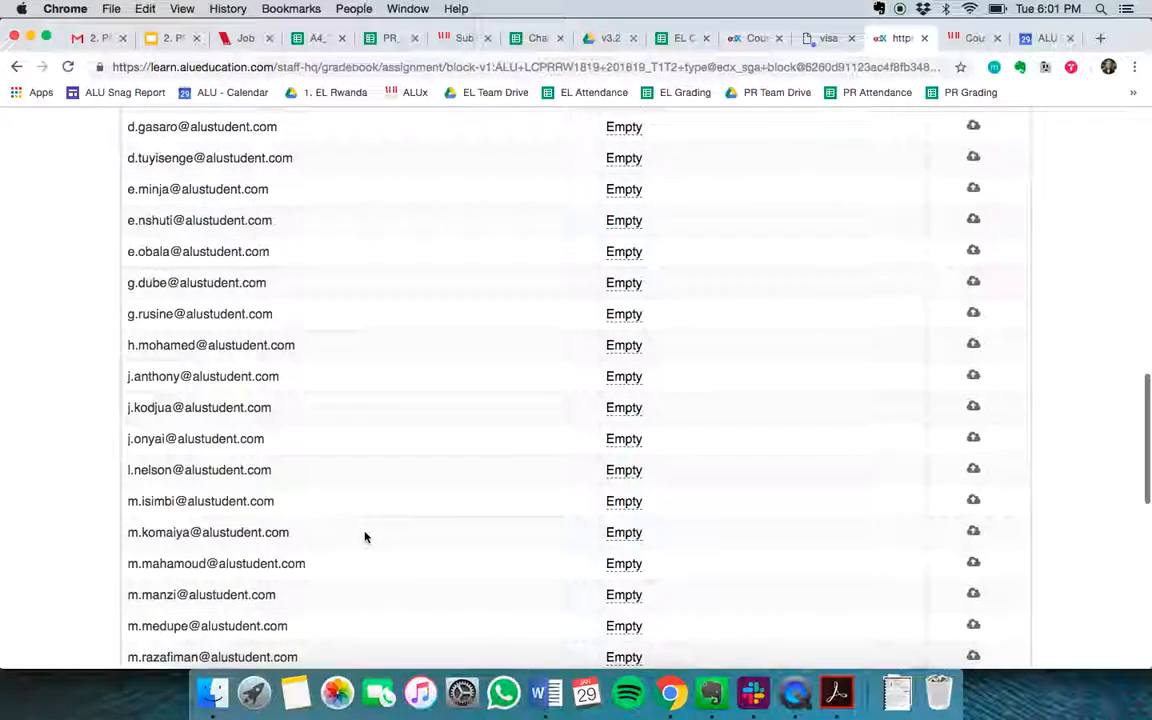
scroll(365, 537, down, 4)
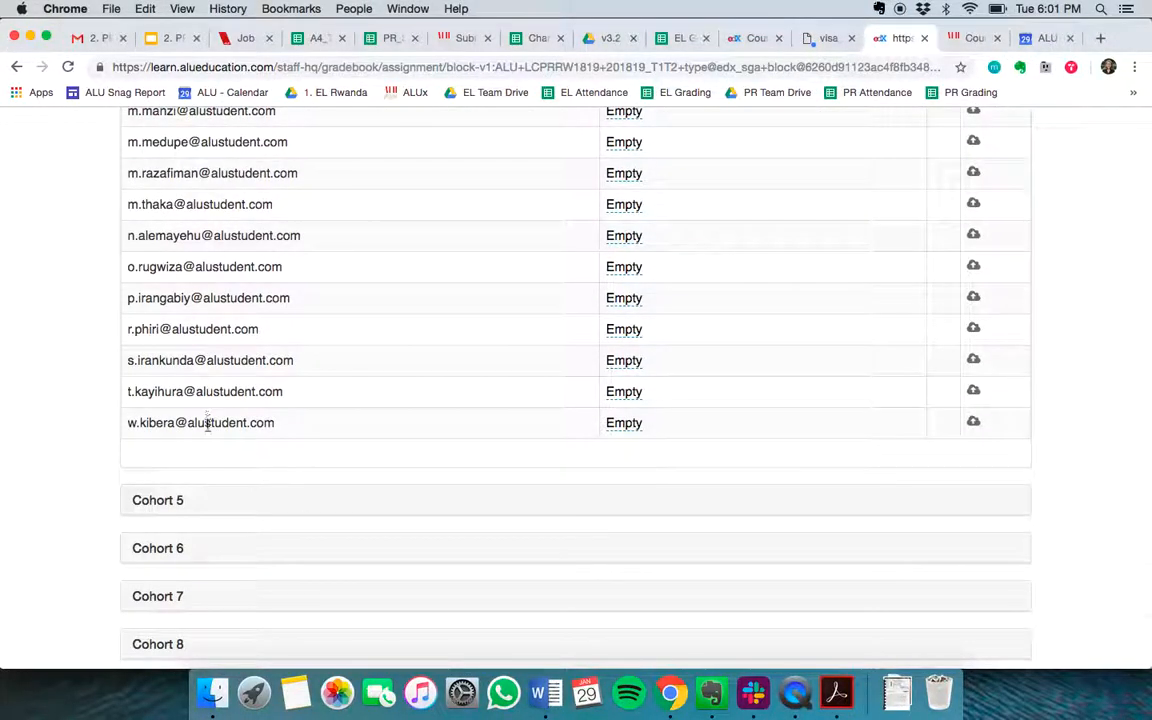
scroll(207, 425, up, 6)
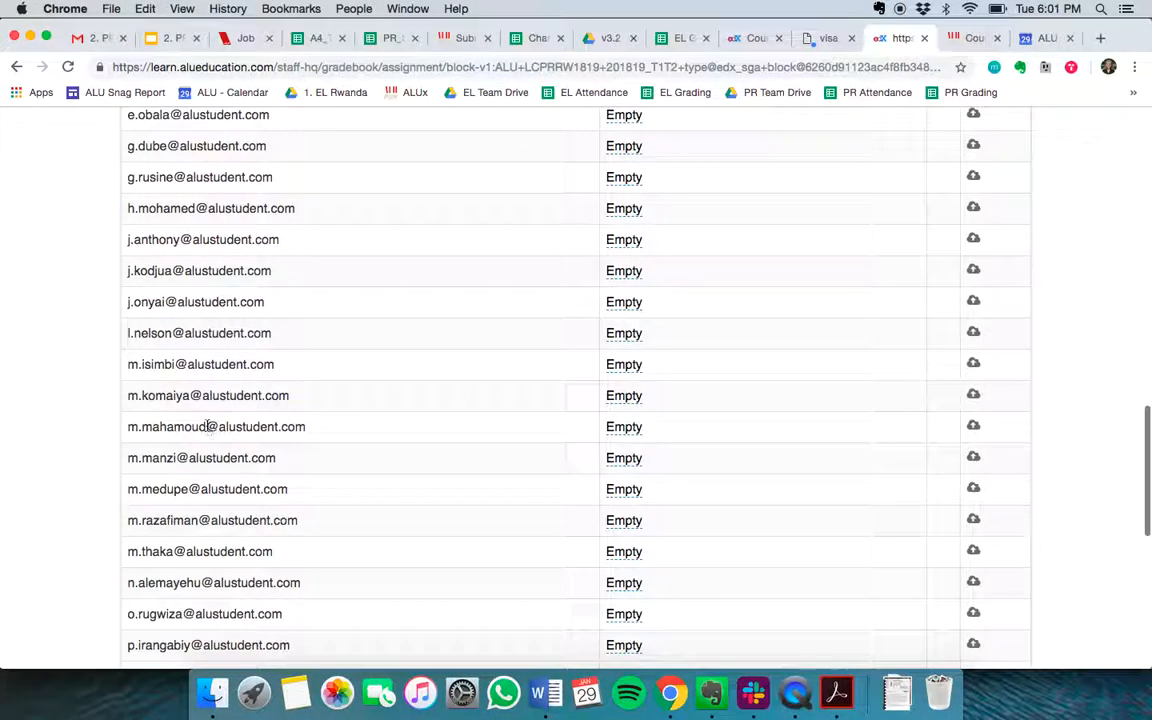
scroll(207, 425, up, 5)
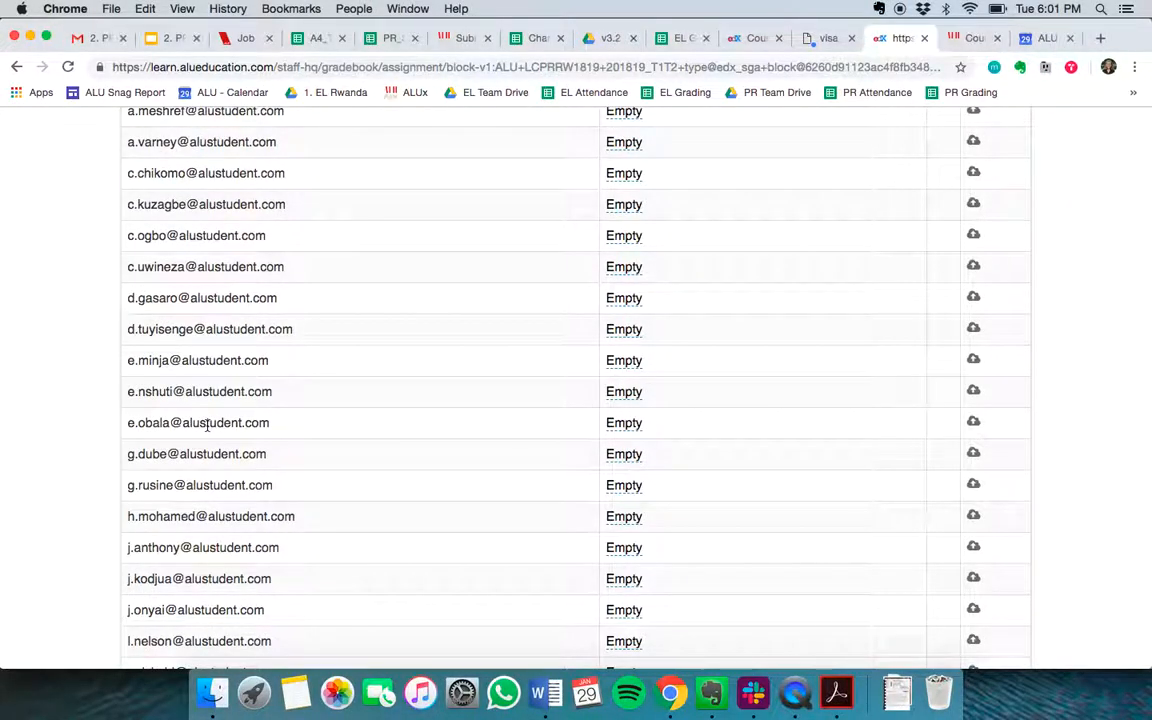
- Collapse the Cohort 4 section in the Student Gradebook and check the assignment's linked course page
scroll(207, 425, up, 6)
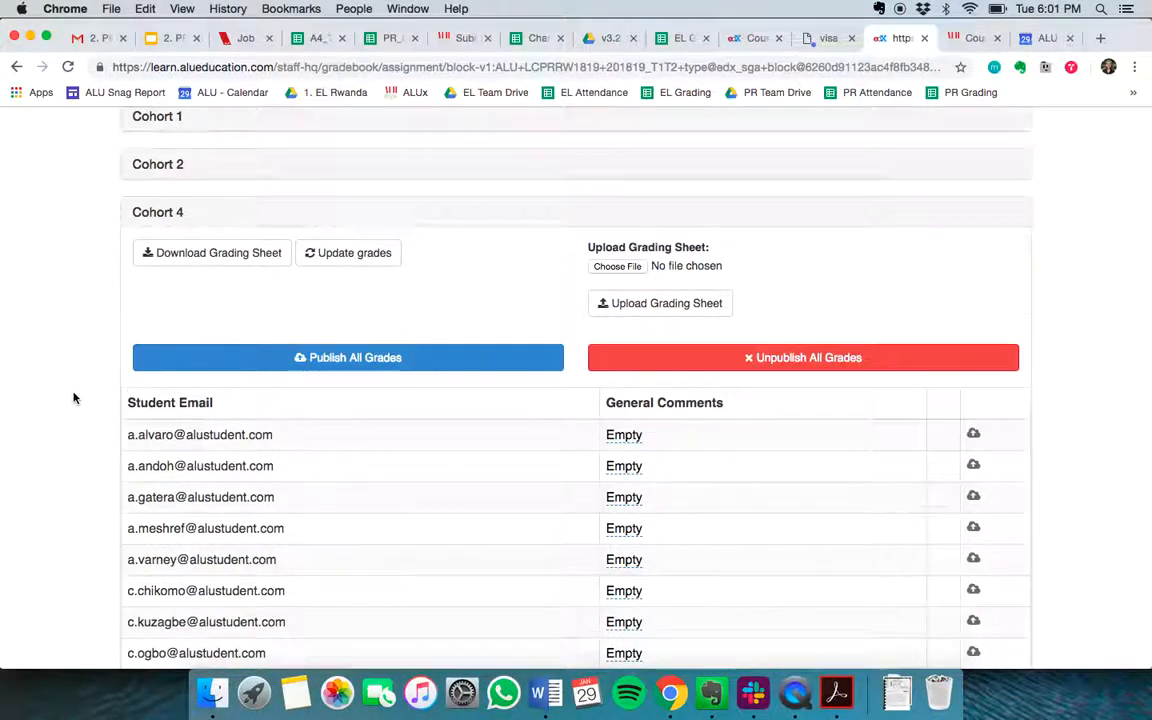
scroll(73, 398, up, 5)
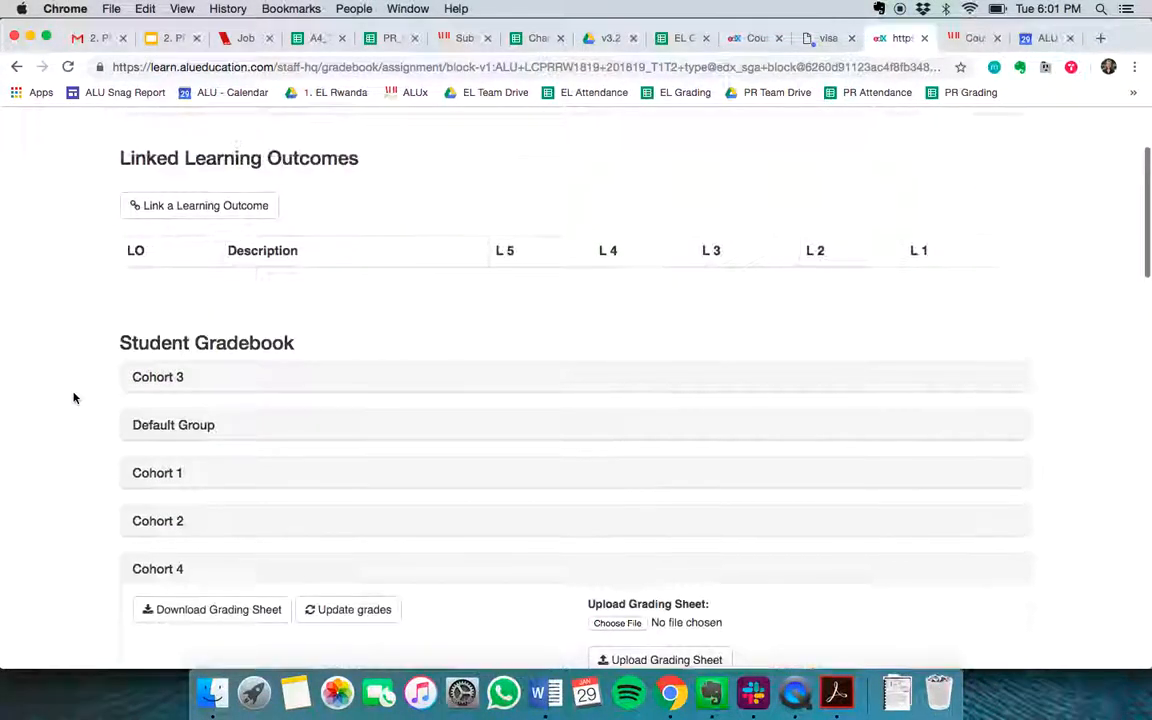
click(155, 569)
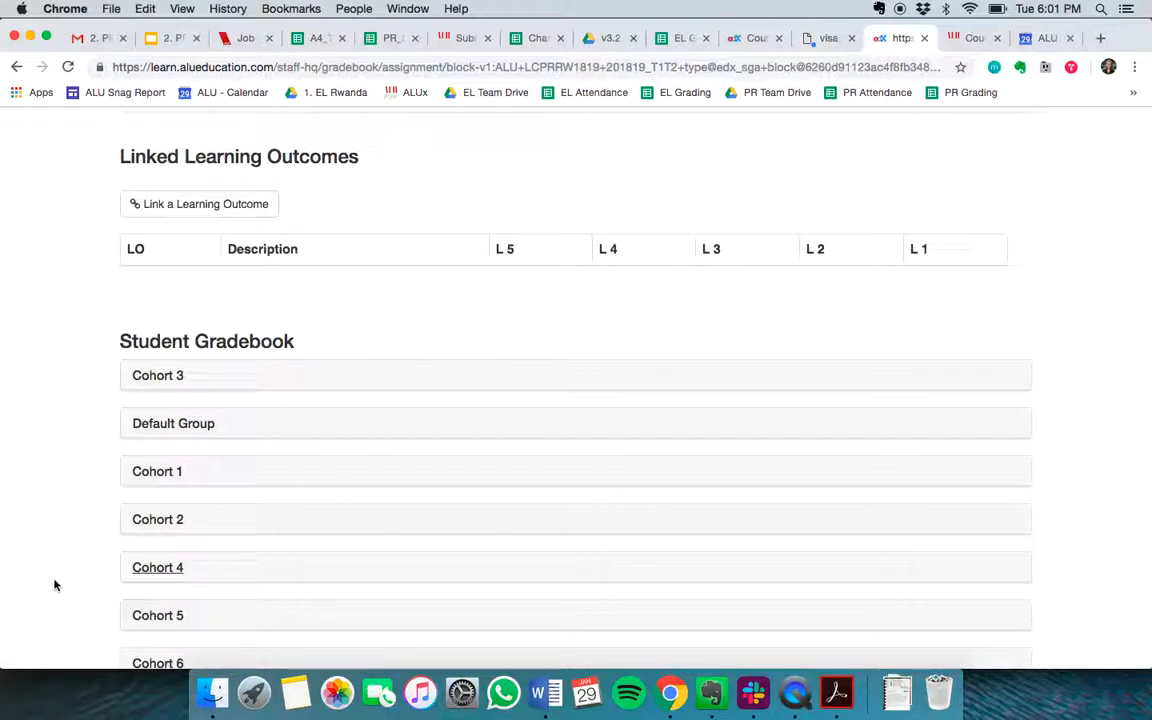
scroll(55, 585, up, 2)
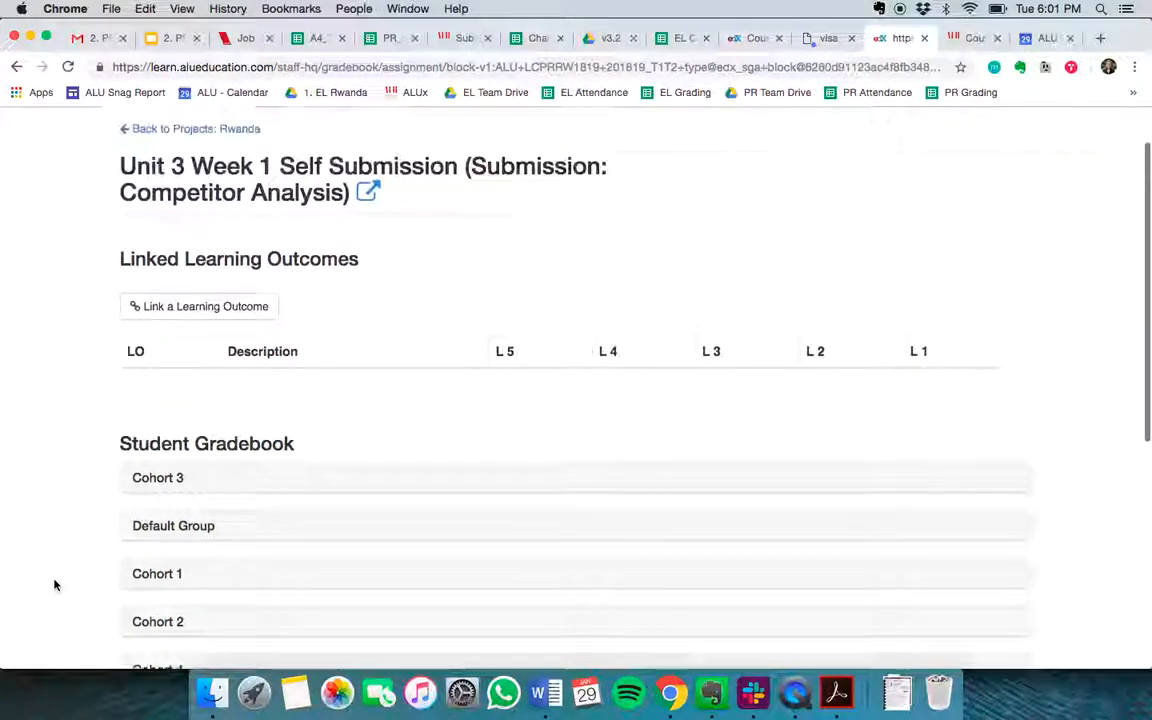
click(518, 175)
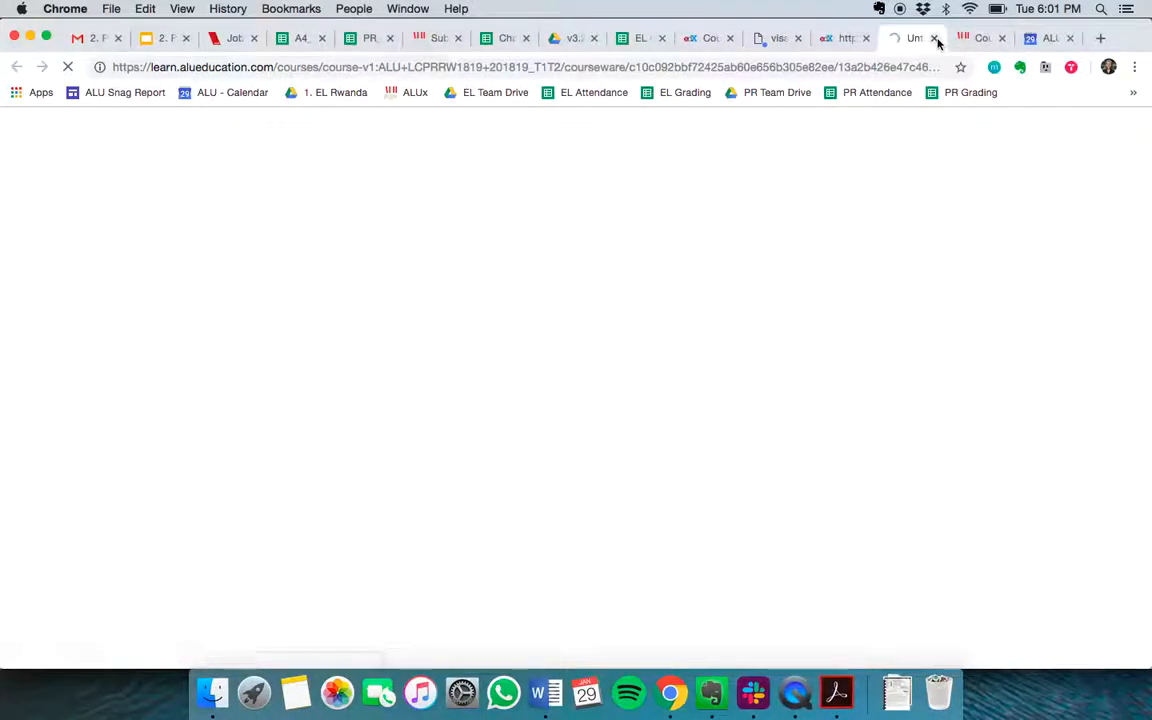
click(933, 38)
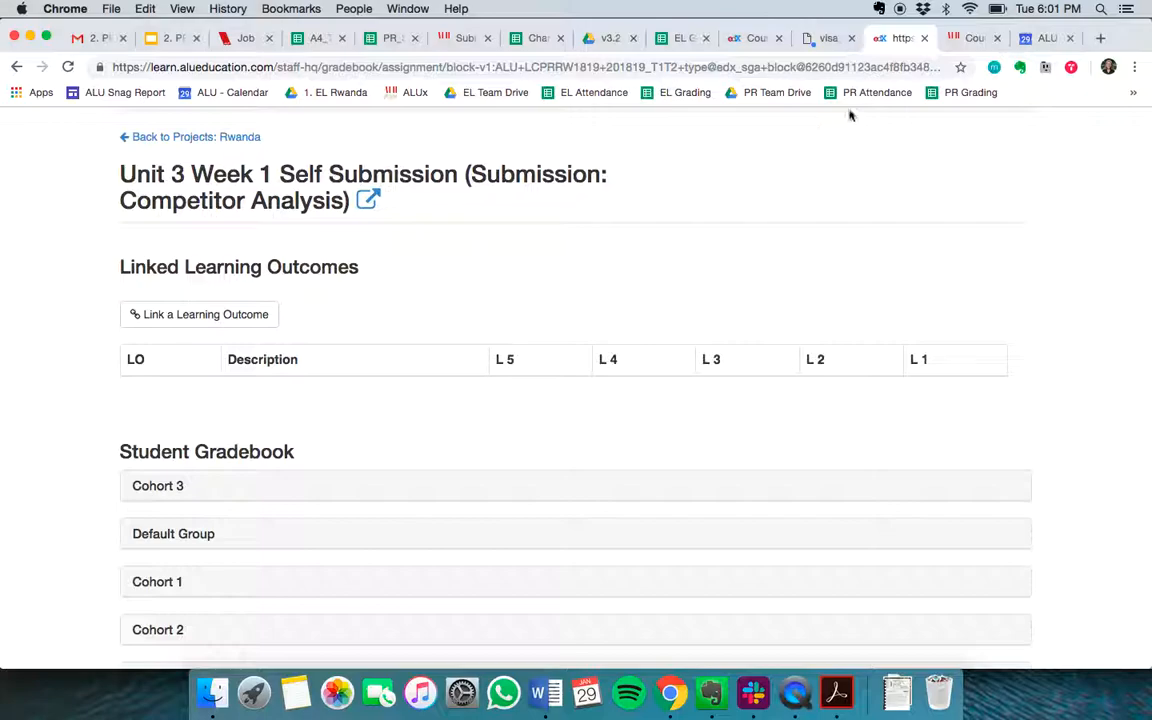
- Check the learning outcomes for Self Work: Competitor Analysis on the Unit 3 sheet of the PR_StudentGrades_v3.2RW_20180828 spreadsheet
click(376, 42)
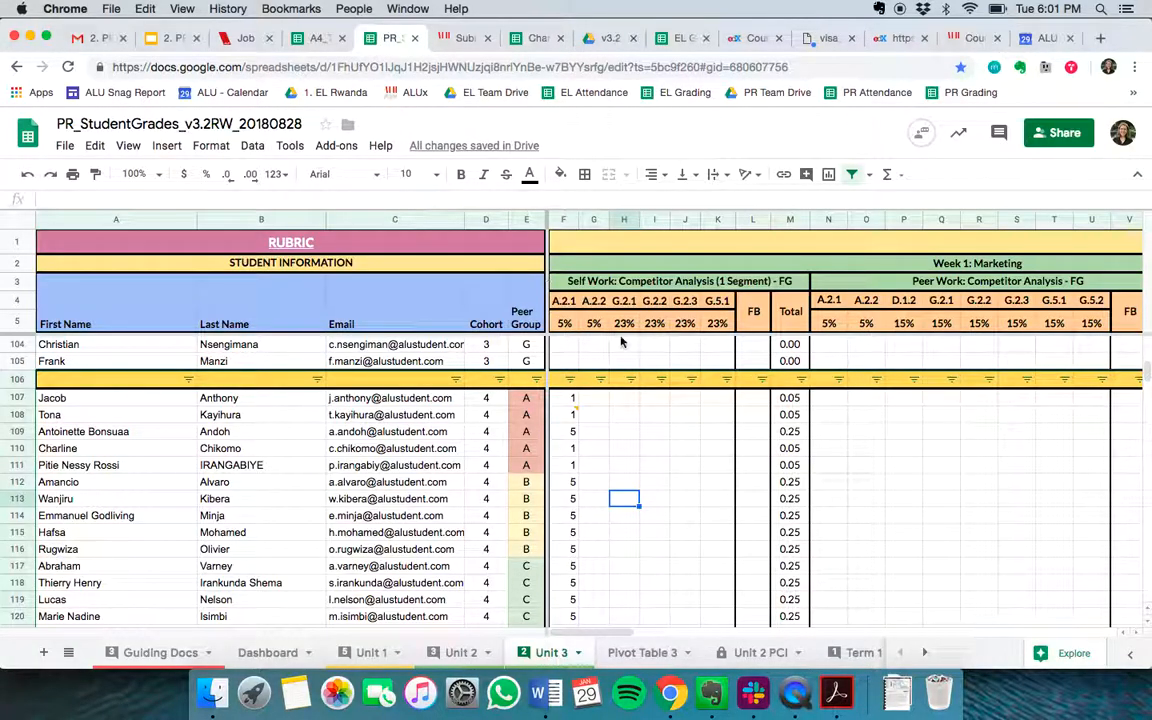
click(690, 285)
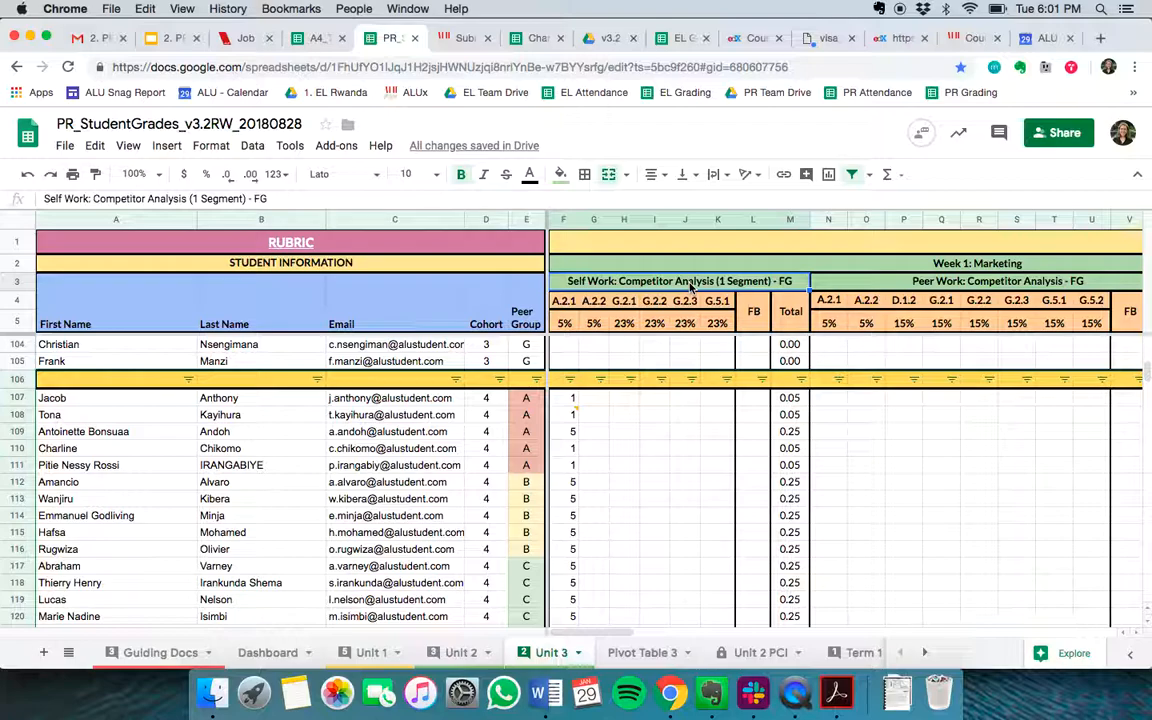
drag(563, 301, 716, 306)
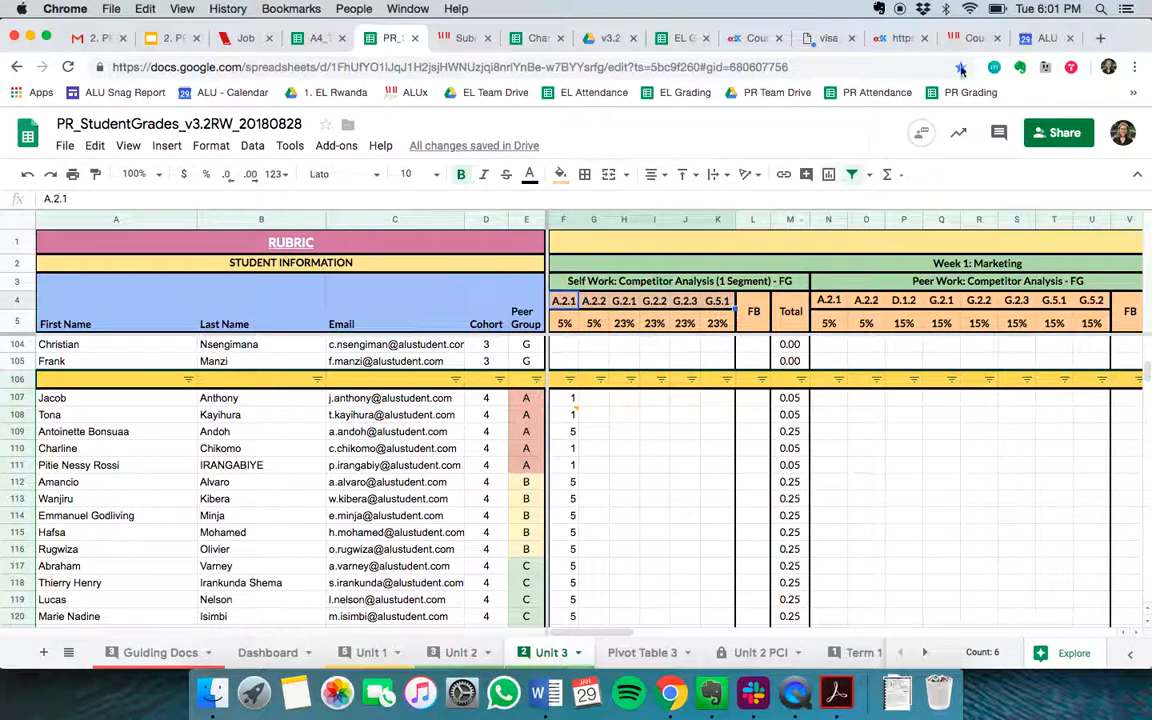
- Return to the ALUx Gradebook and link learning outcome A.2.1 to the Unit 3 Week 1 Self Submission assignment
click(893, 38)
click(226, 314)
click(500, 235)
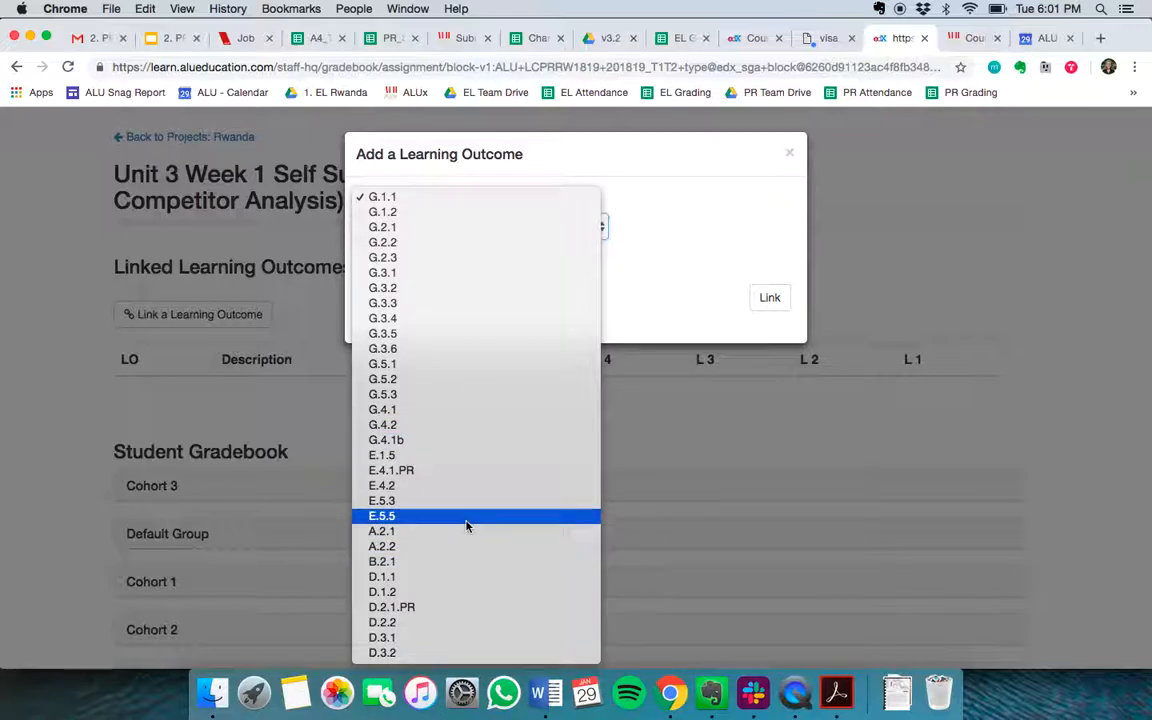
click(464, 531)
click(770, 300)
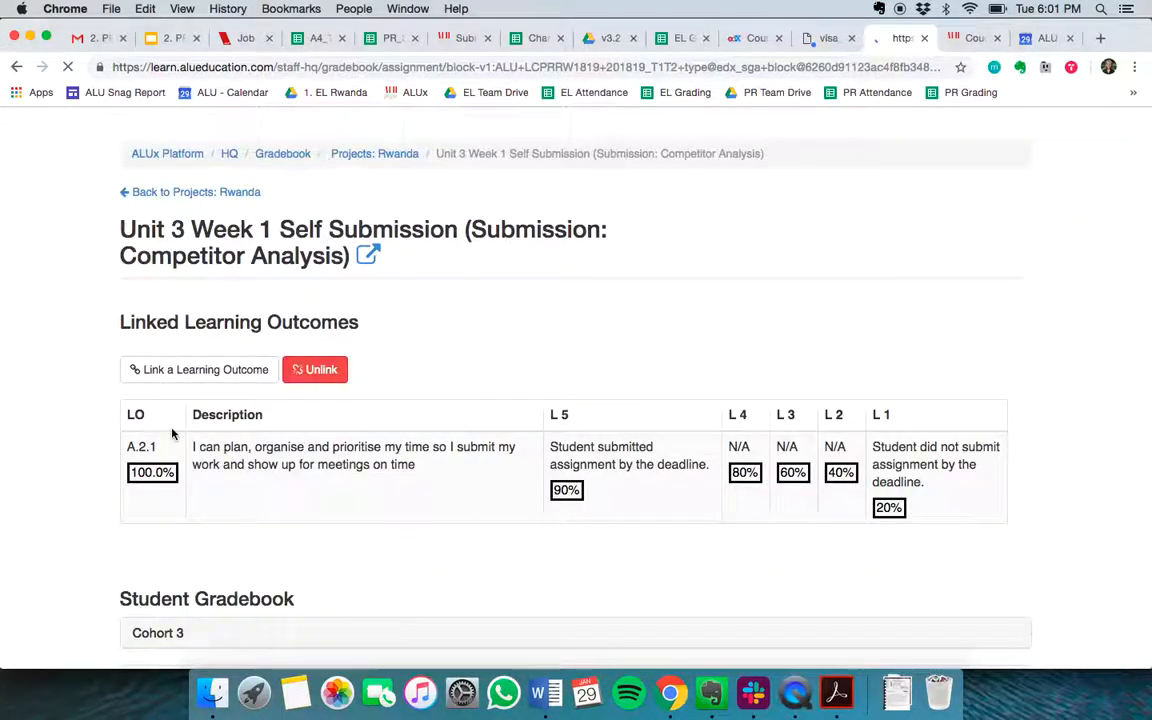
- Link learning outcome A.2.2 to the Unit 3 Week 1 Self Submission assignment
click(213, 378)
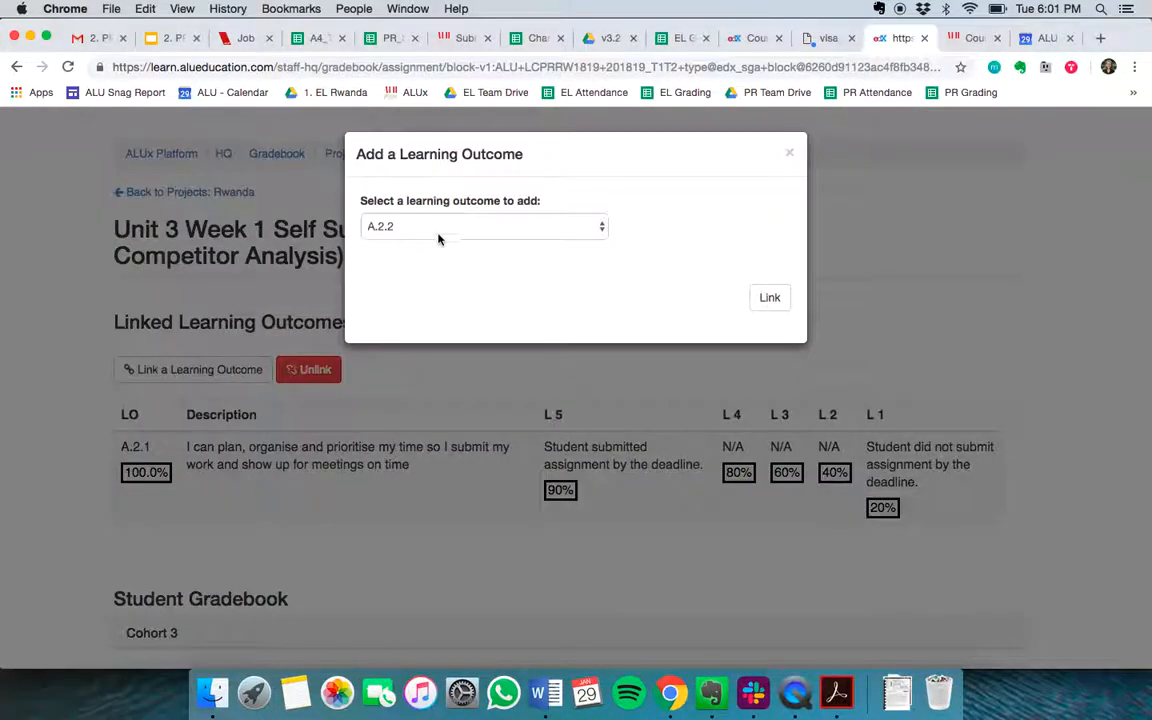
click(437, 236)
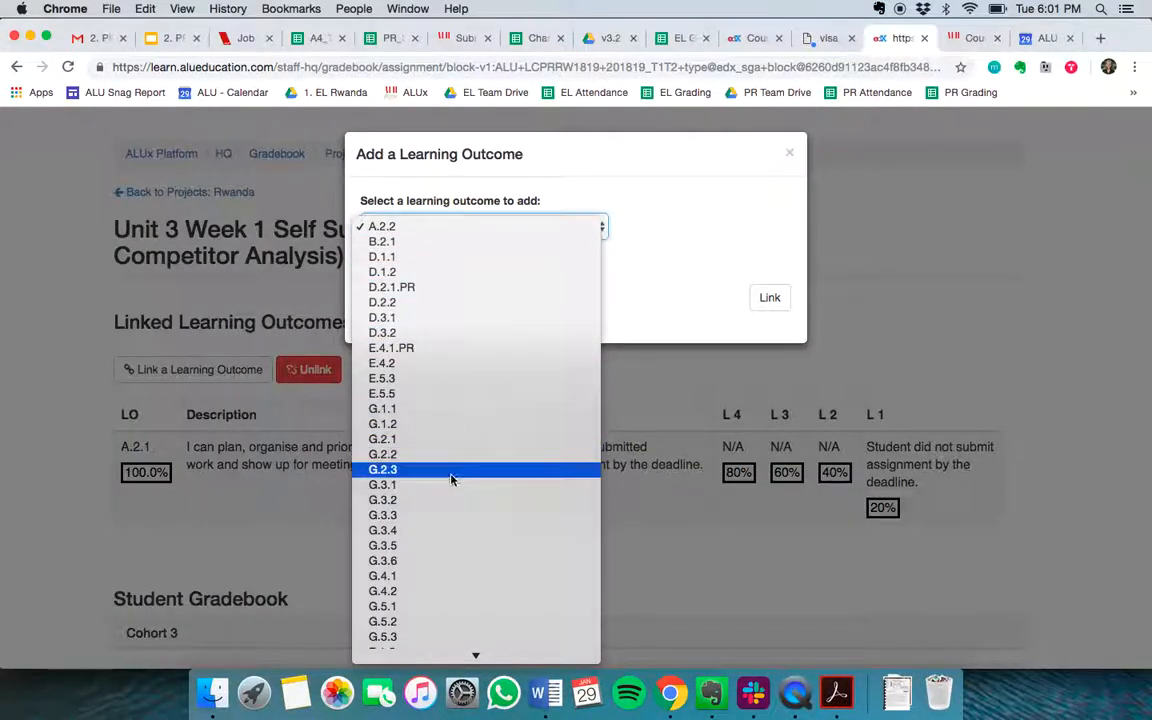
scroll(450, 476, down, 1)
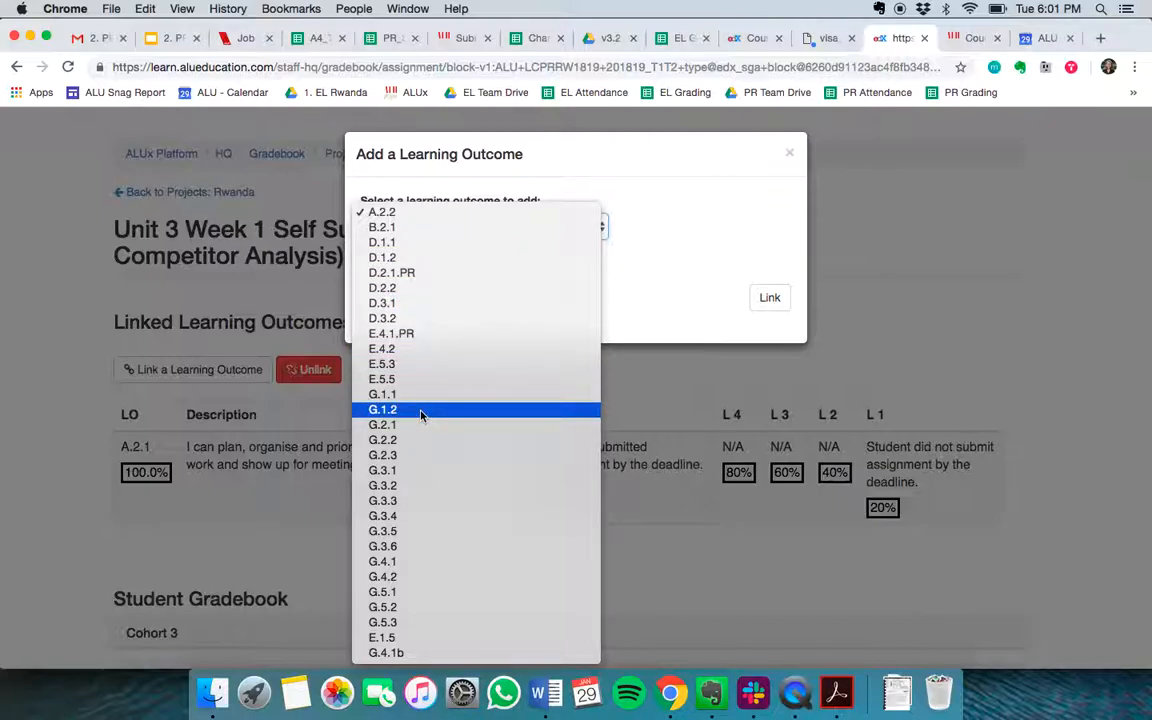
click(395, 212)
click(777, 304)
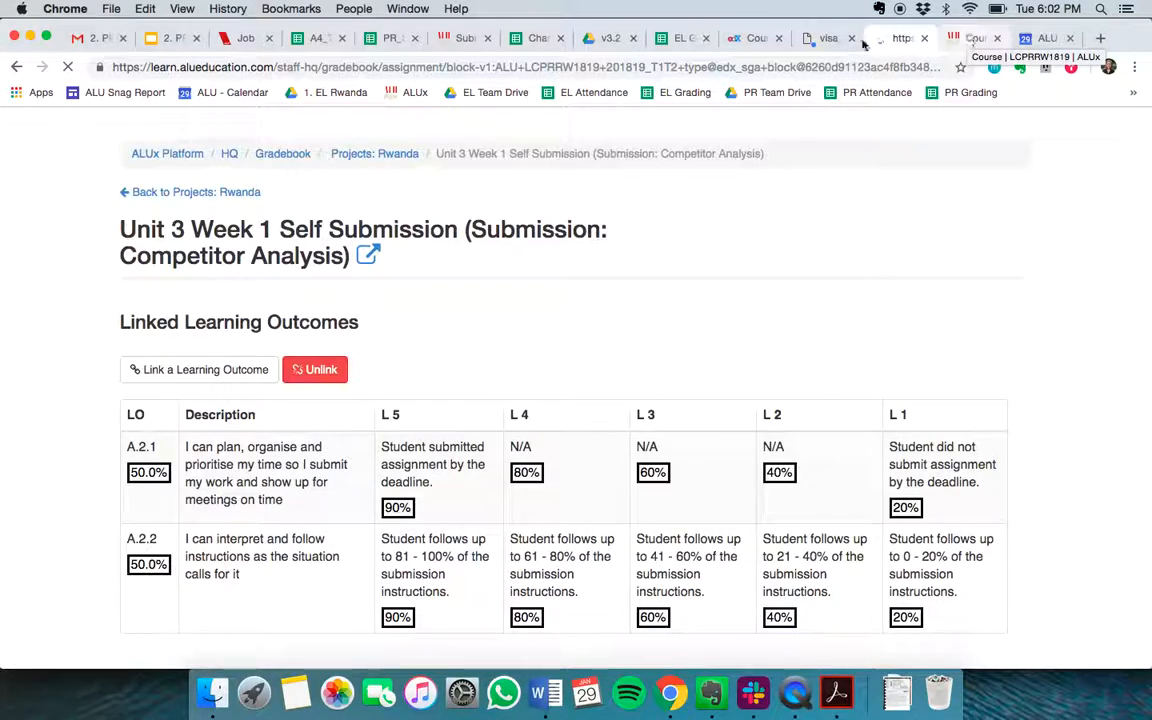
- Check the remaining outcomes in the grades spreadsheet and link learning outcome G.2.1 to the Self Submission assignment
click(390, 38)
drag(624, 301, 686, 304)
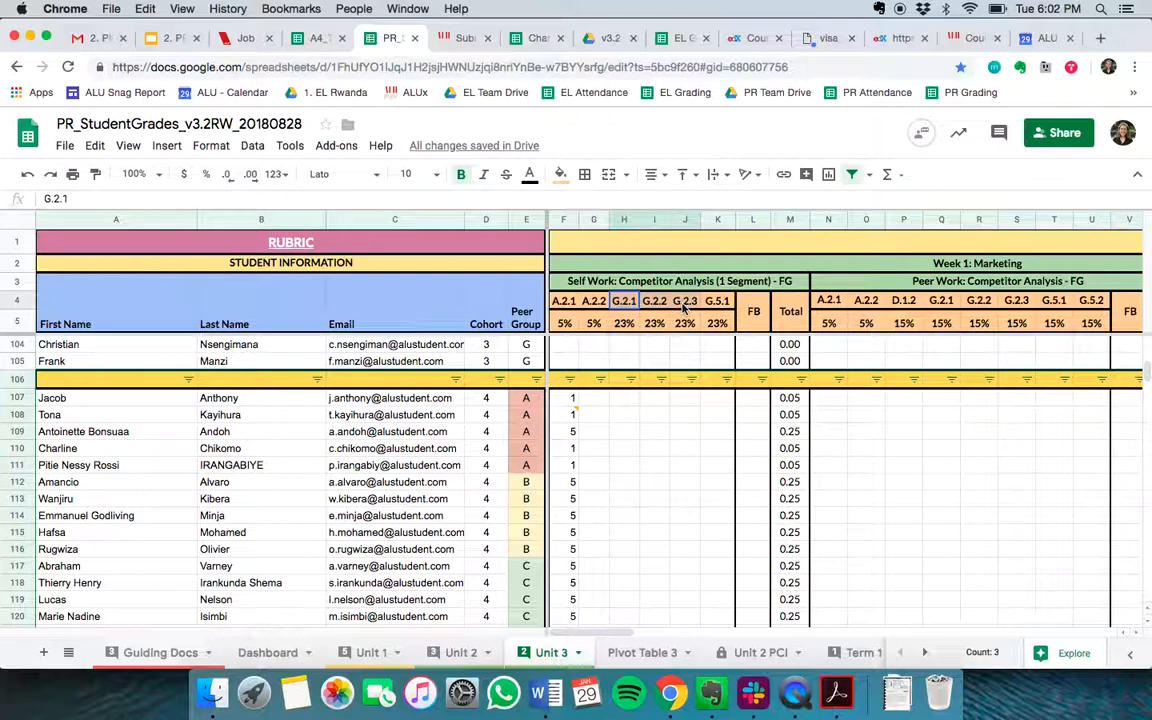
click(898, 44)
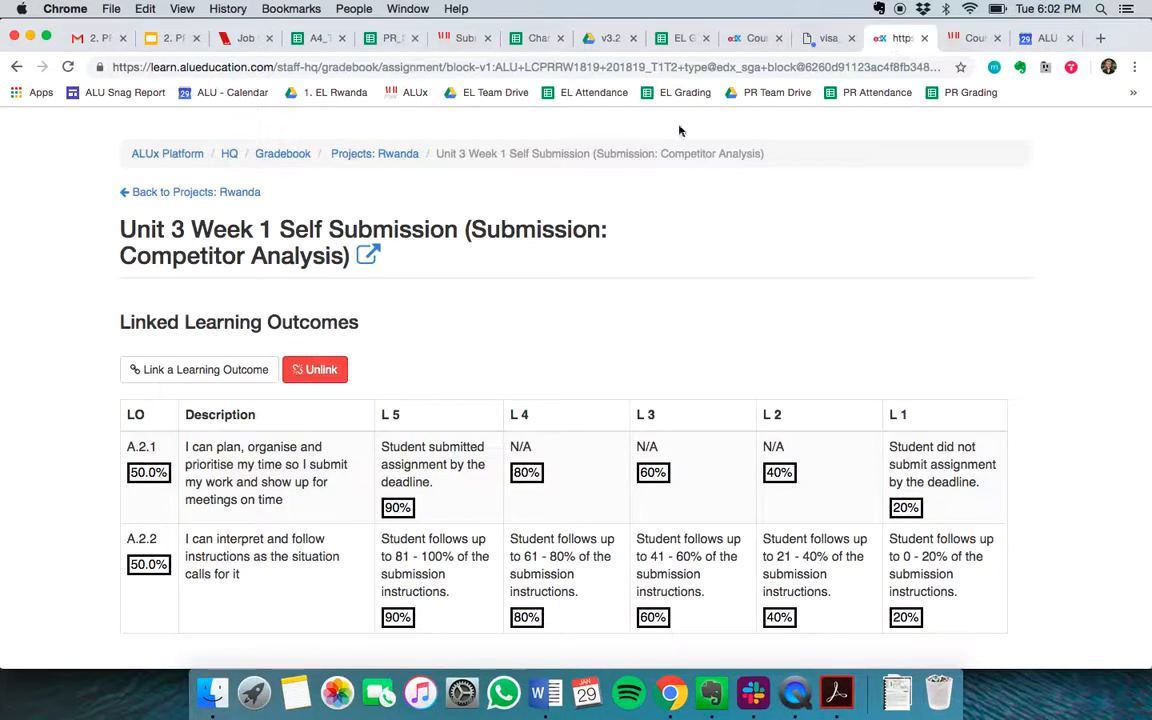
click(215, 372)
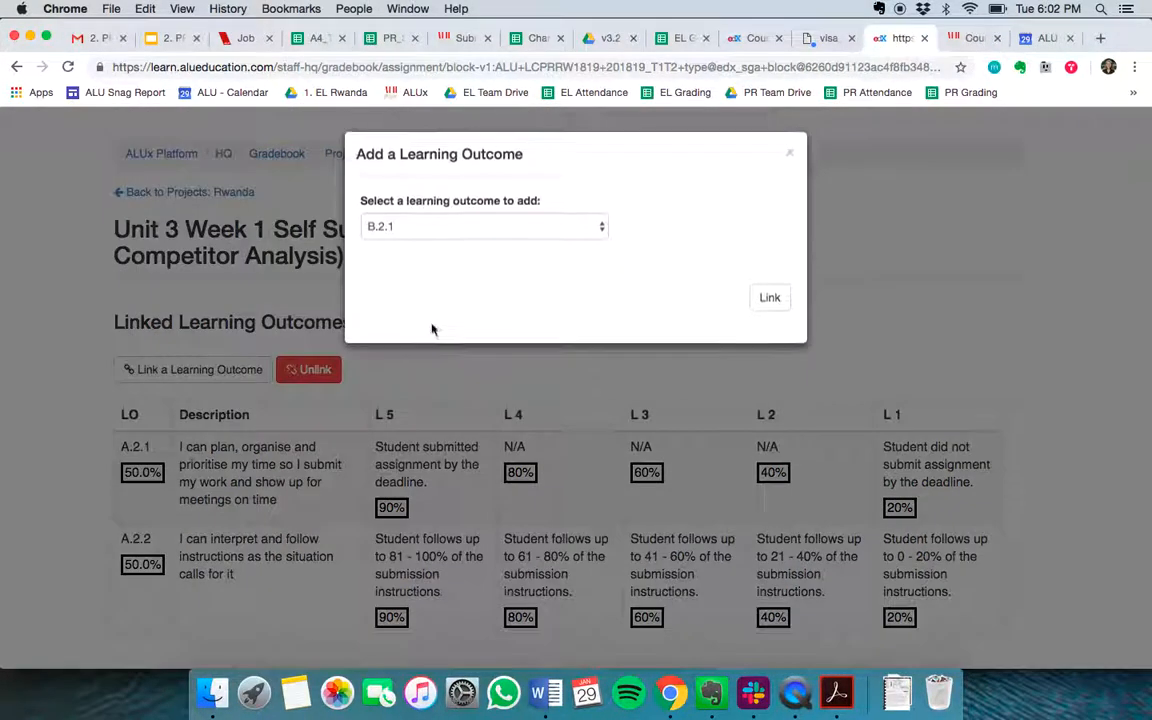
click(478, 230)
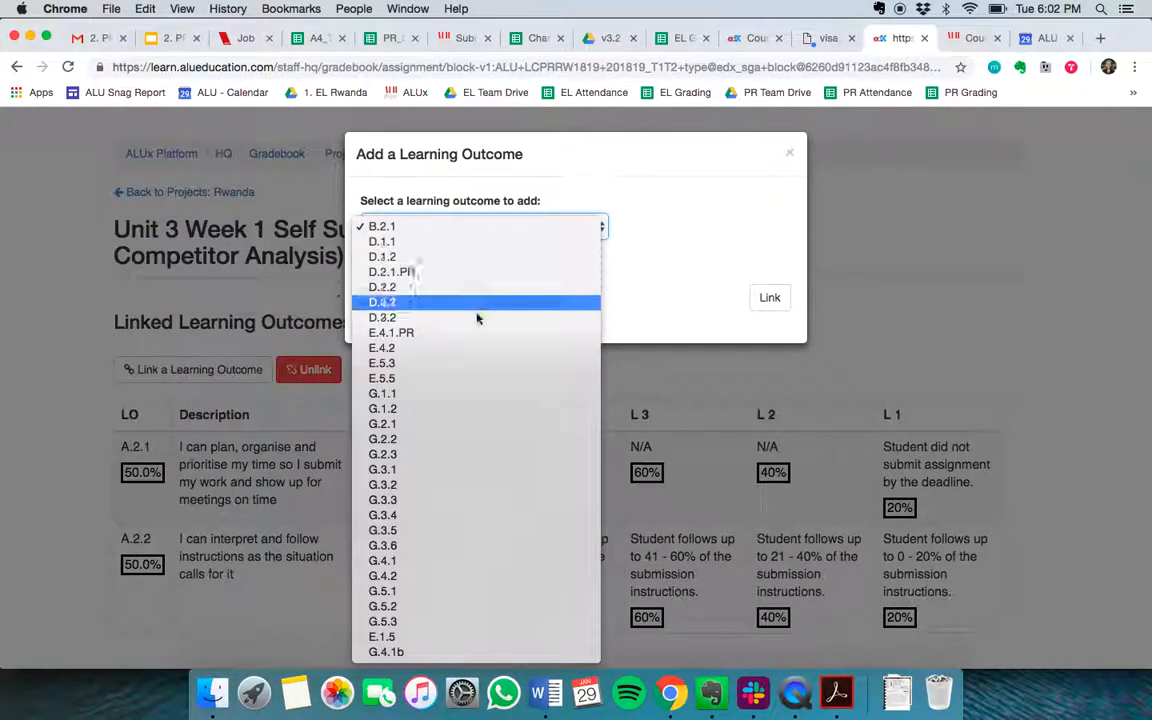
click(446, 424)
click(770, 297)
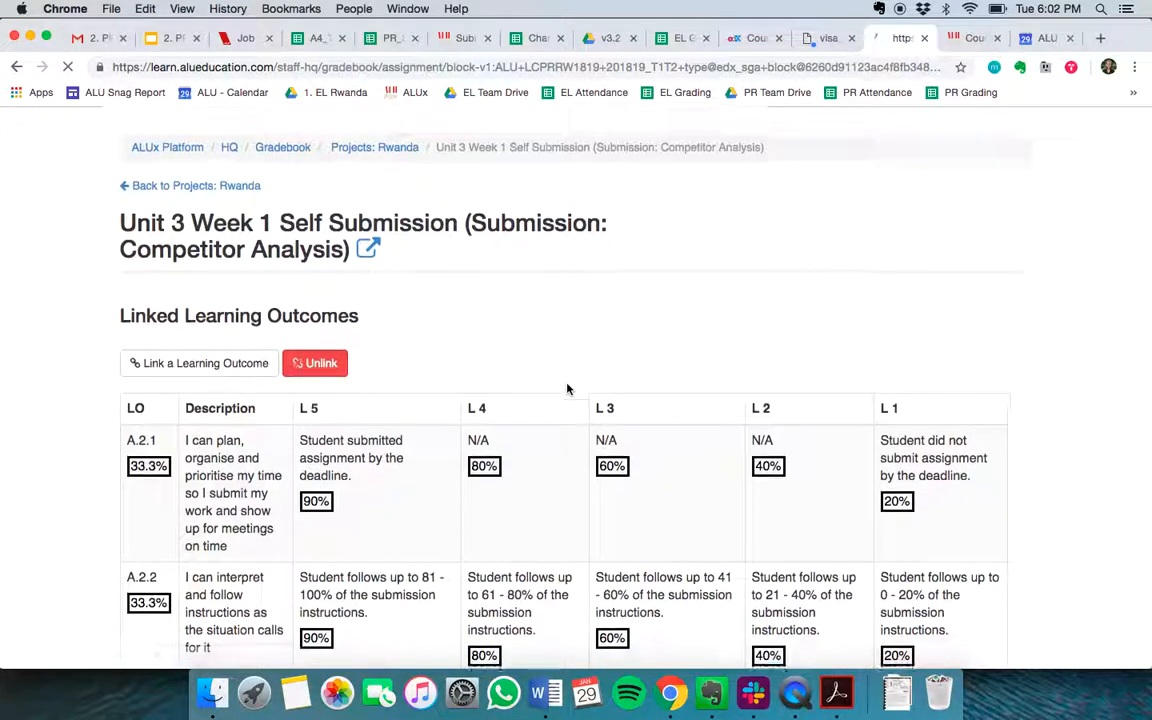
- Link learning outcome G.2.2 to the Unit 3 Week 1 Self Submission assignment
scroll(566, 388, down, 5)
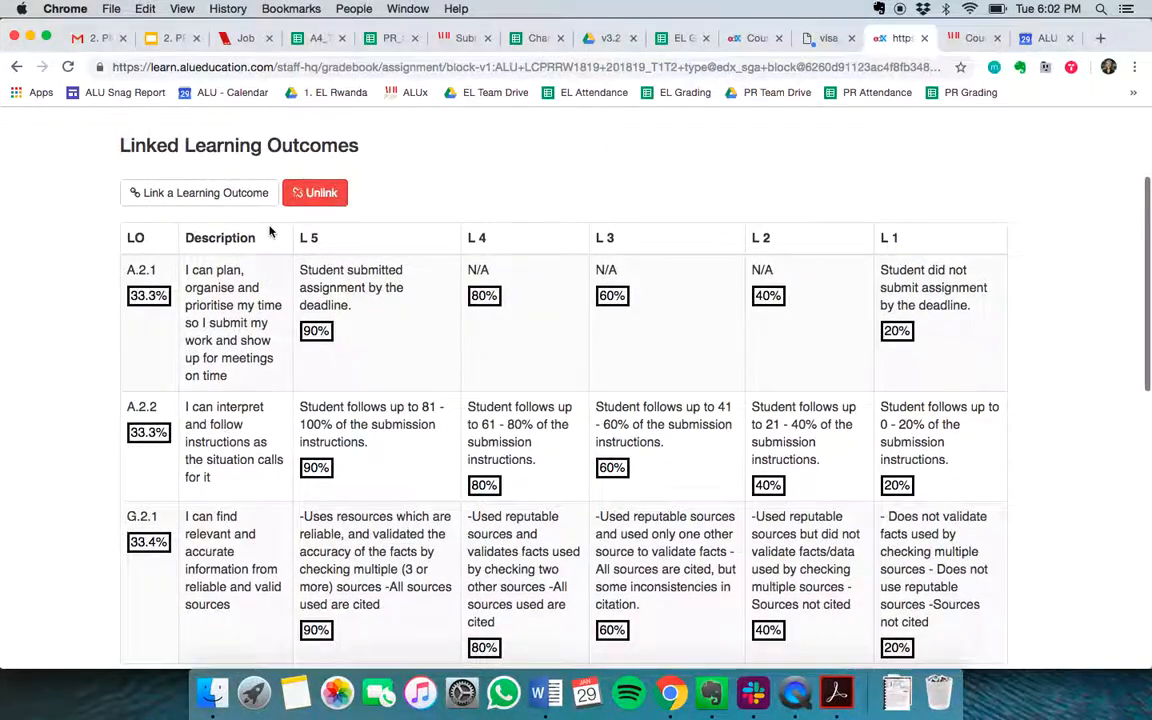
click(215, 190)
click(445, 227)
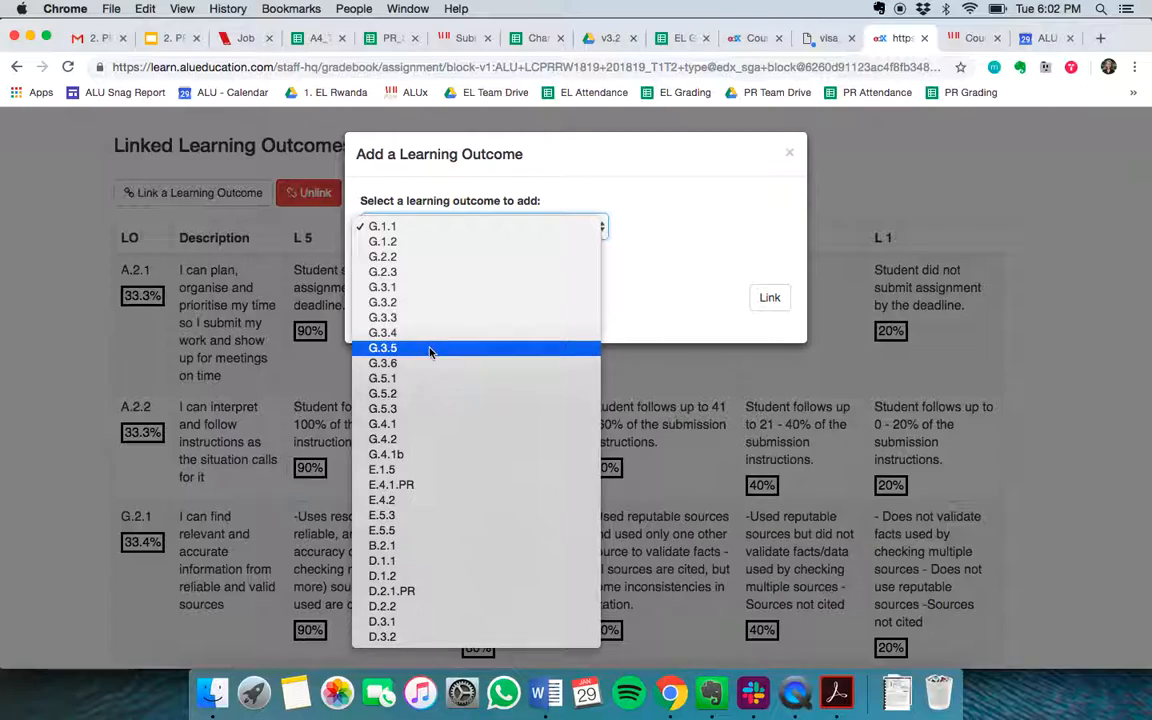
click(606, 270)
key(Down)
key(Down)
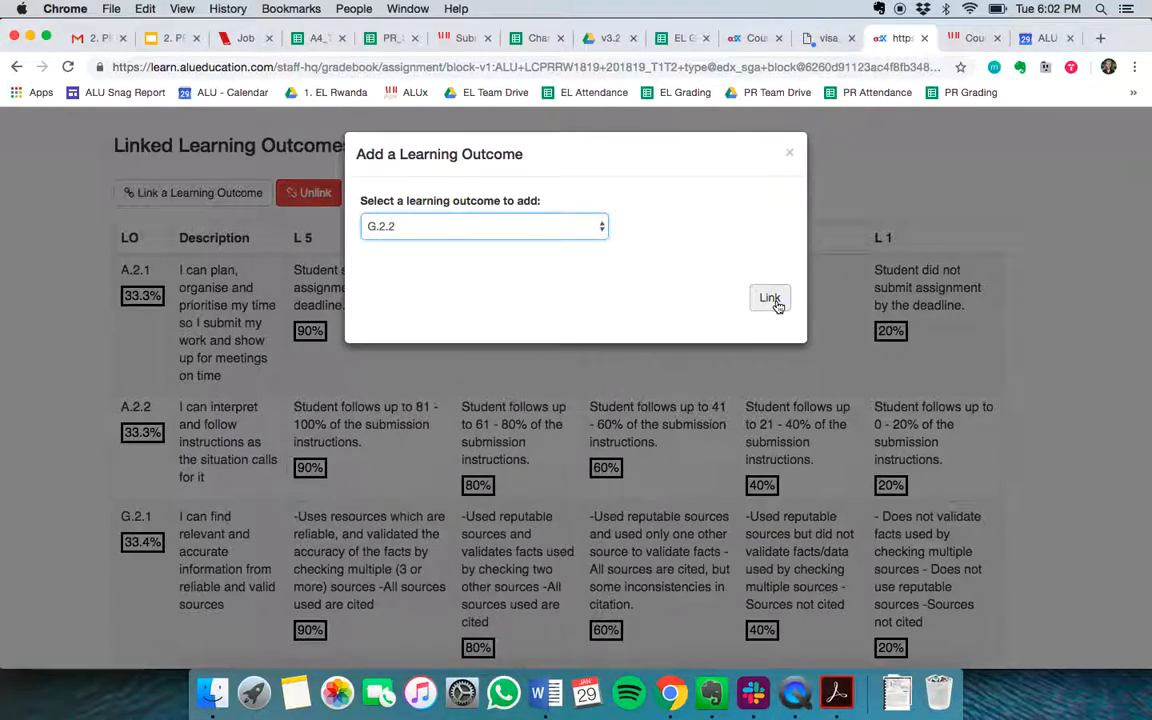
click(774, 302)
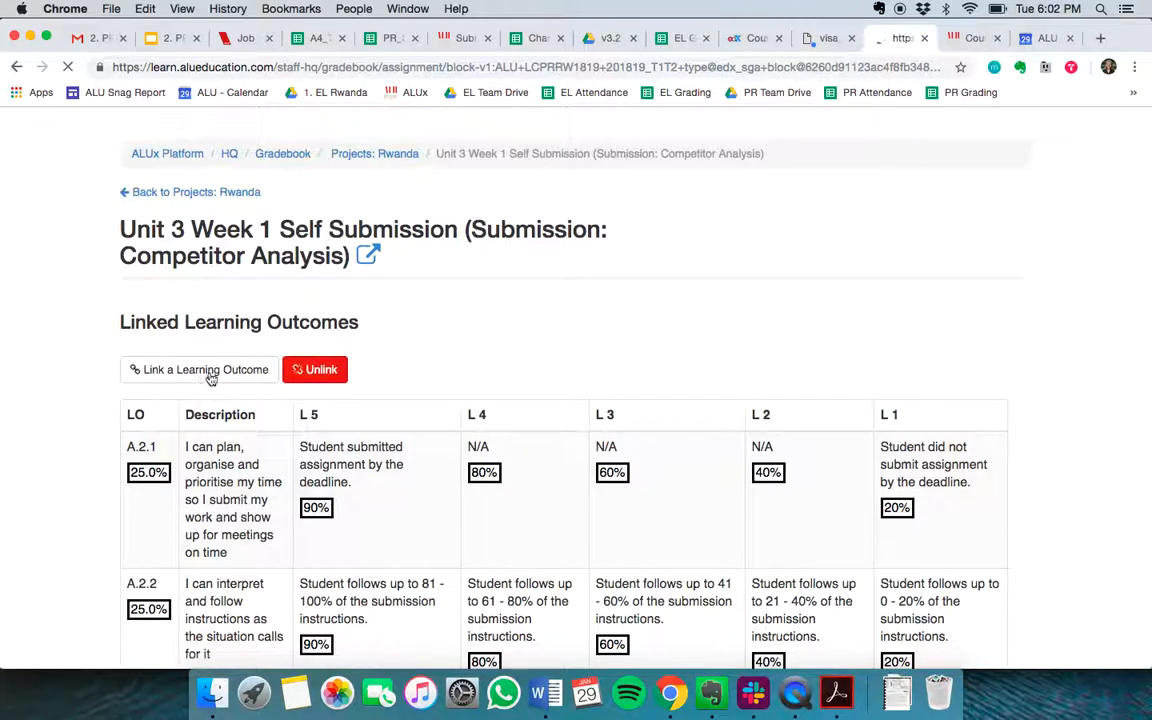
- Link learning outcome G.2.3 to the Unit 3 Week 1 Self Submission assignment
click(213, 370)
click(442, 224)
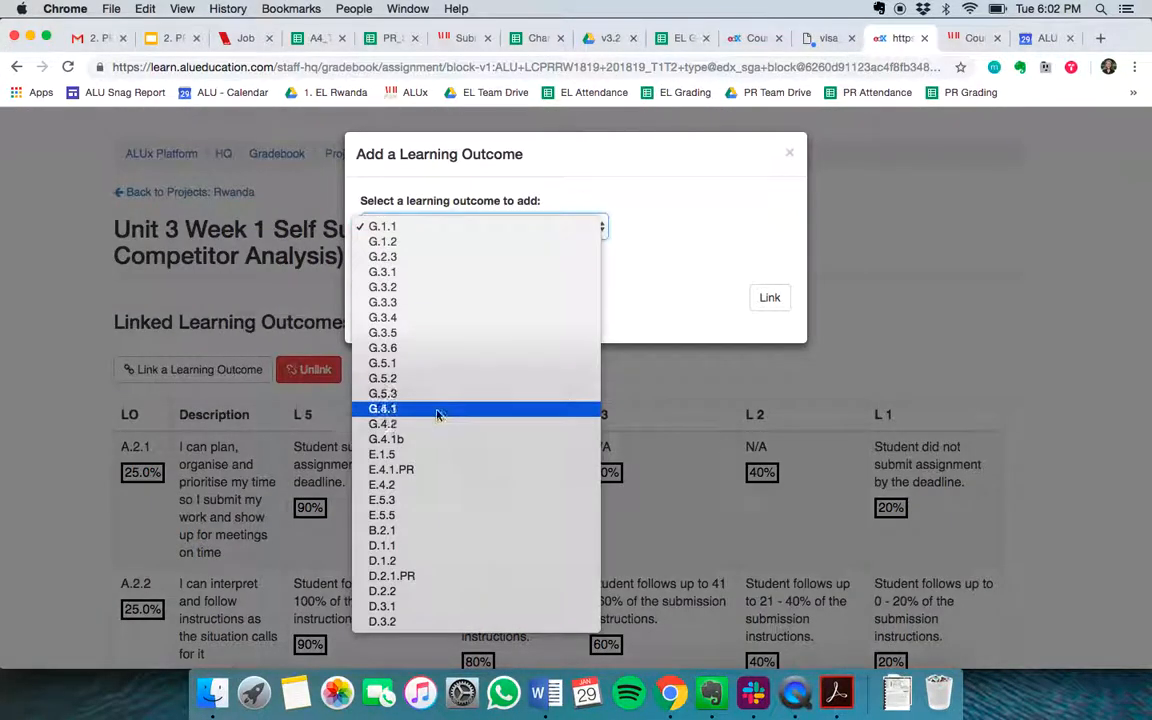
click(419, 257)
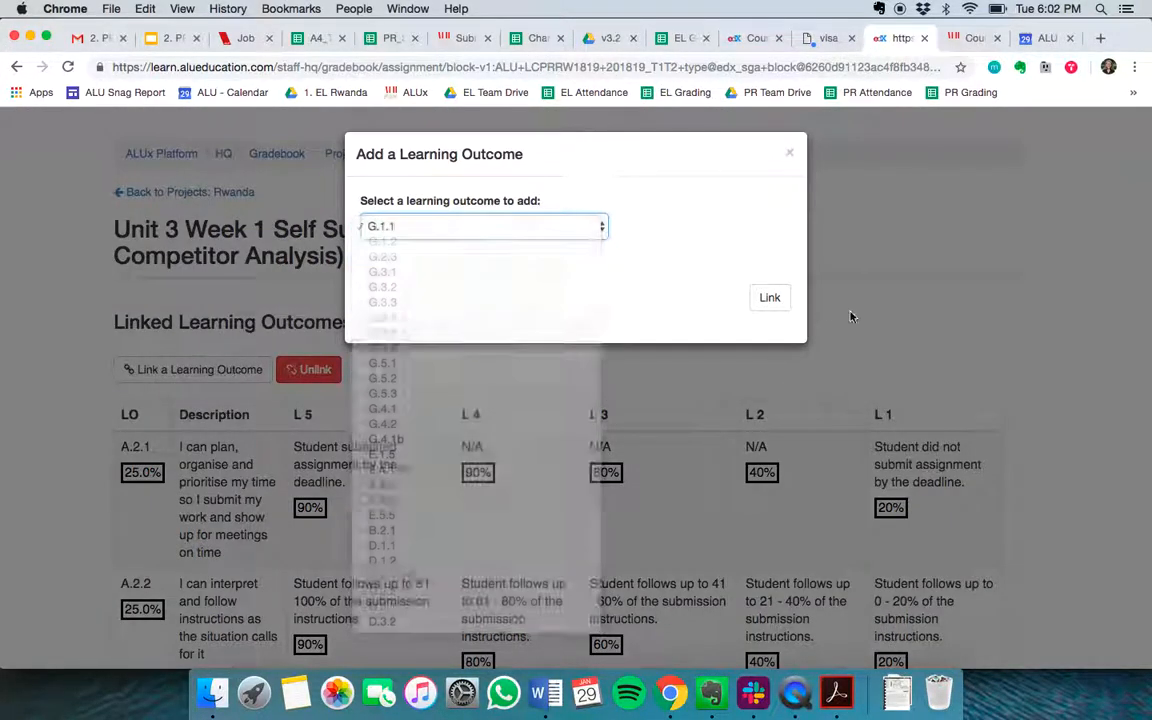
click(770, 297)
- Check the last outcome for the self work in the grades spreadsheet and link learning outcome G.5.1 to the assignment
click(385, 38)
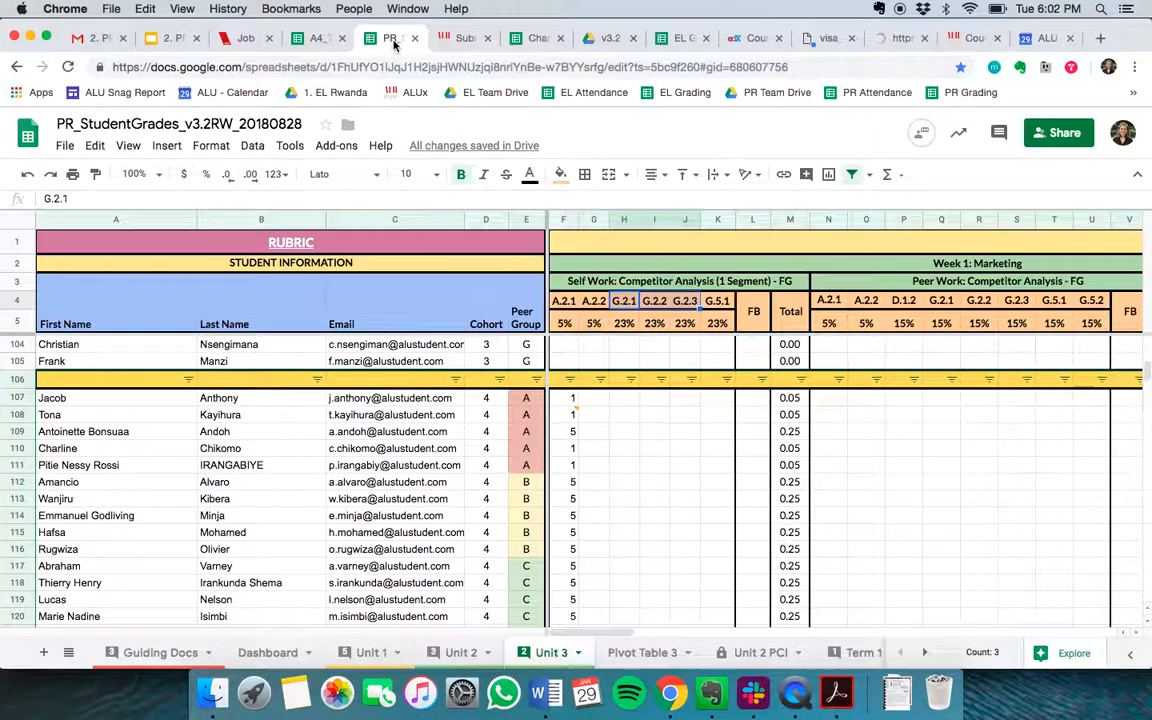
click(719, 302)
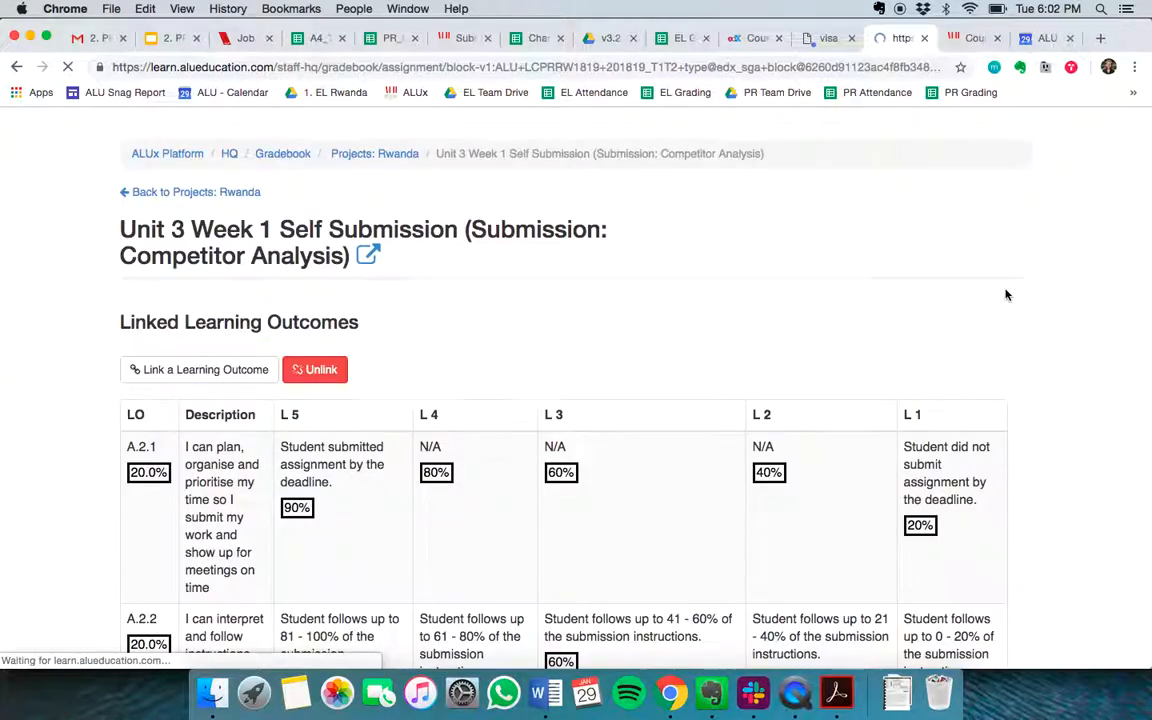
click(177, 372)
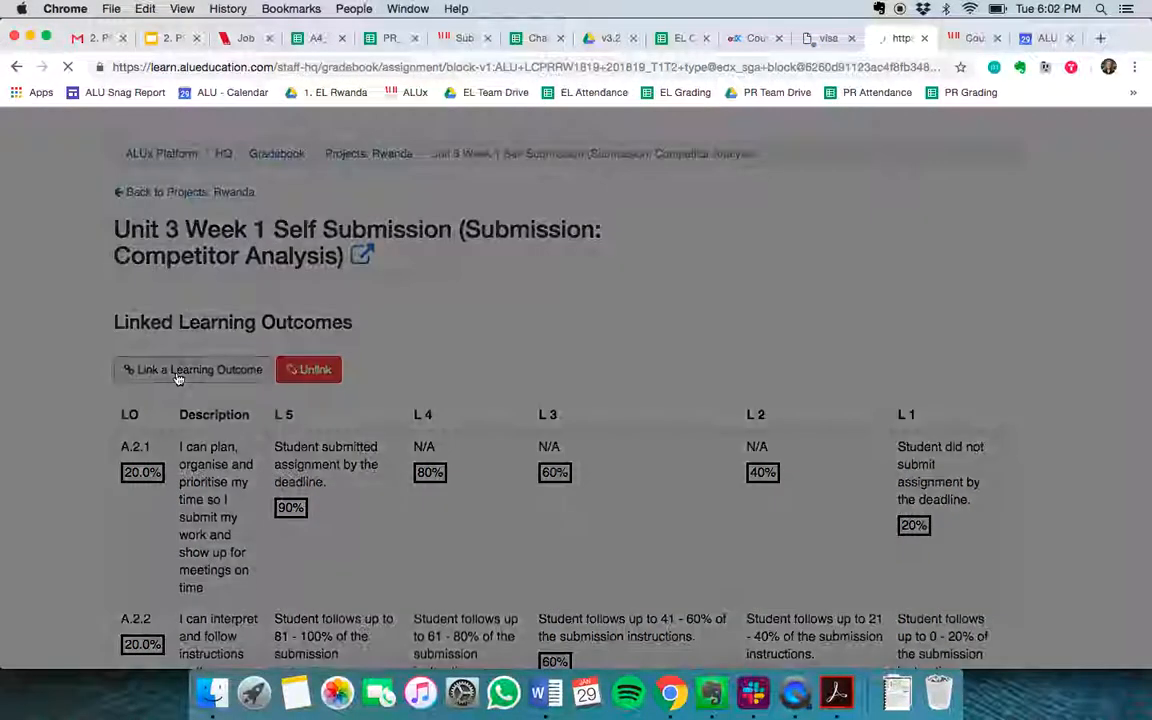
click(403, 230)
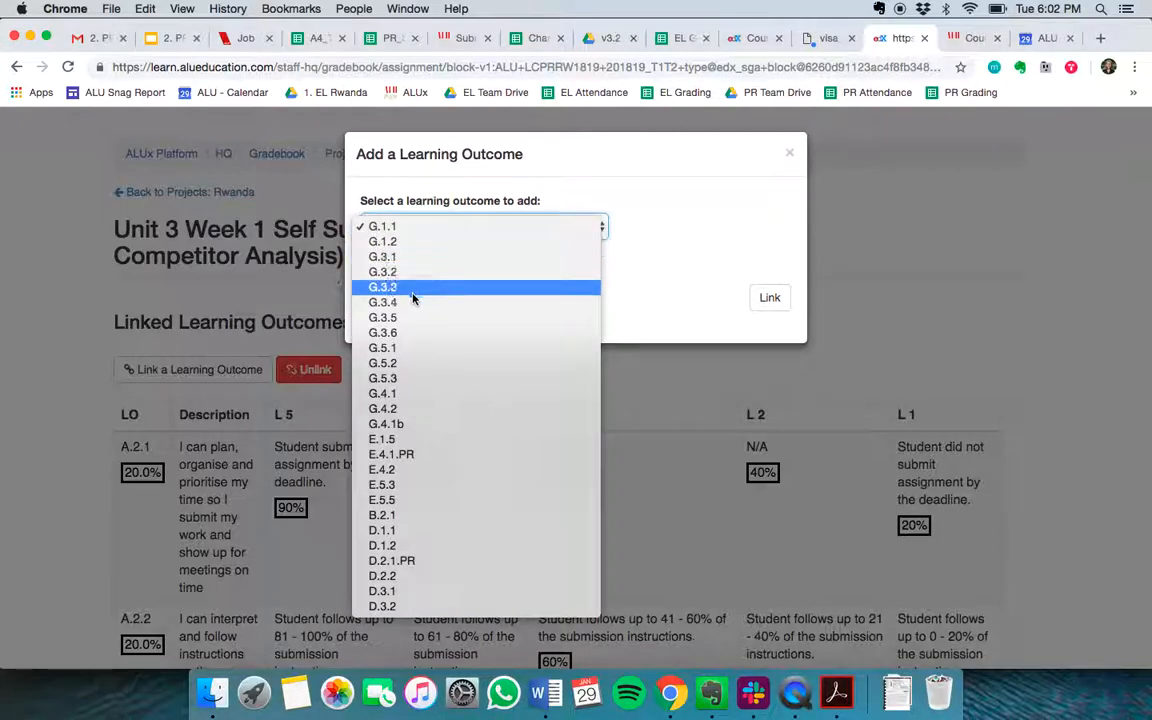
click(411, 348)
click(767, 298)
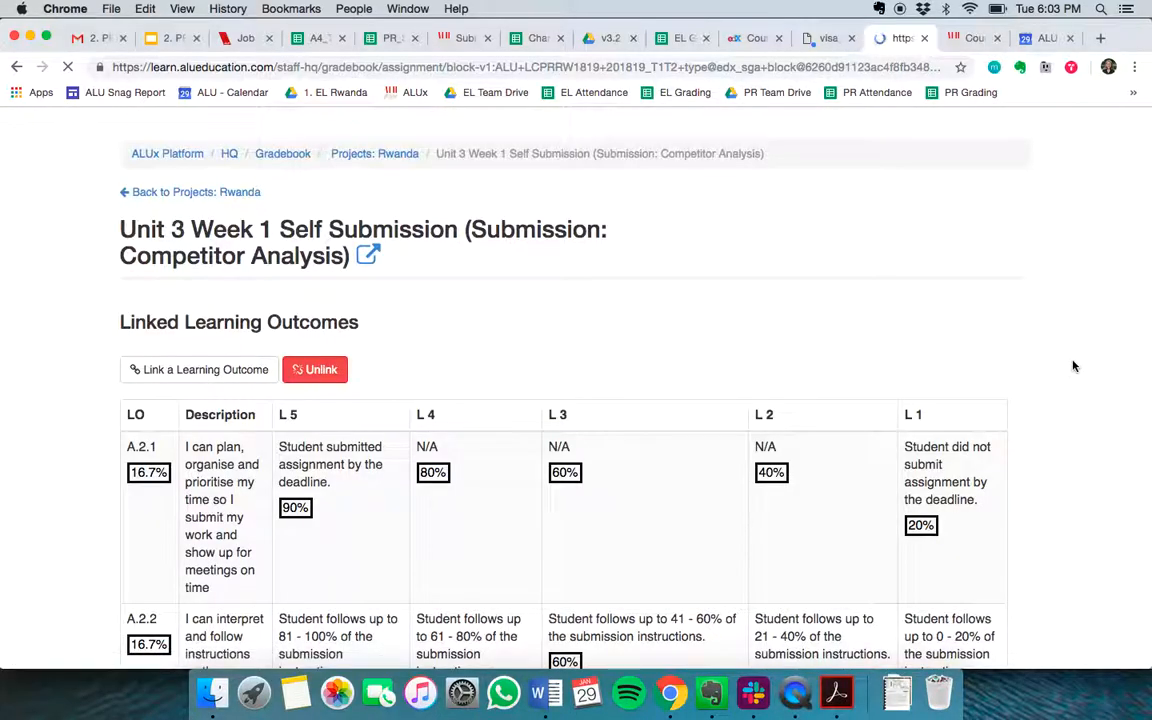
- Review the linked learning outcomes of the Self Submission assignment and open their weight distribution
scroll(1073, 366, down, 10)
scroll(1073, 366, down, 9)
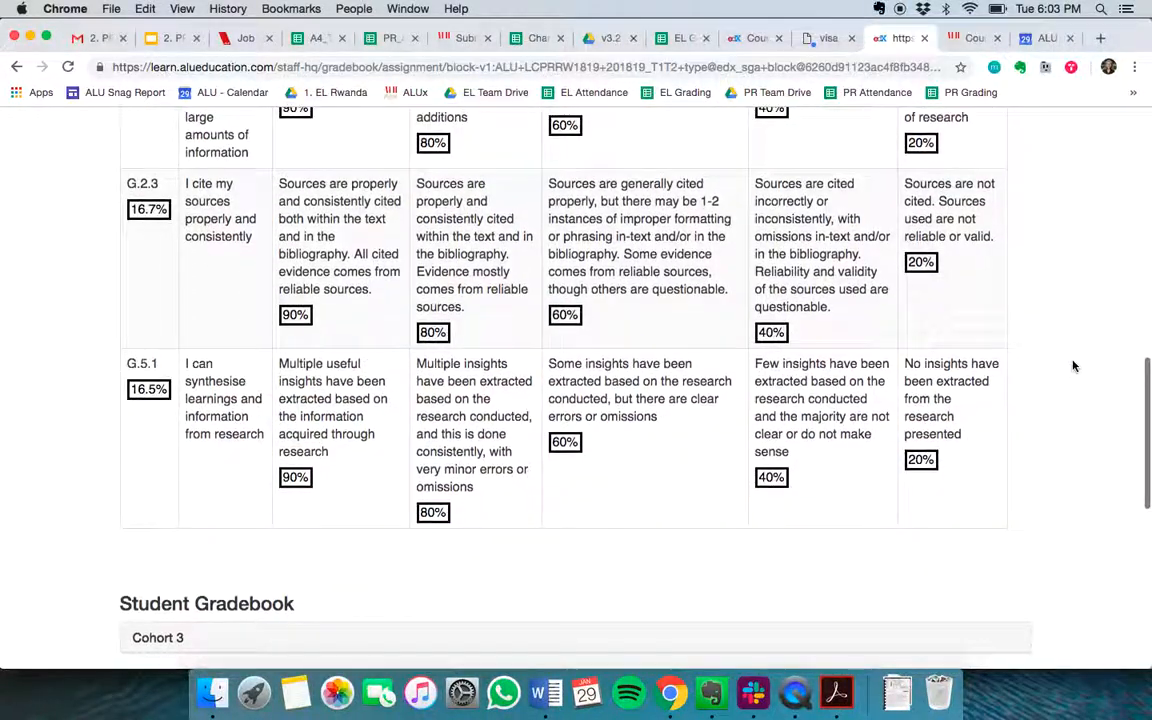
scroll(1073, 366, up, 2)
scroll(1073, 366, up, 3)
scroll(1073, 366, up, 10)
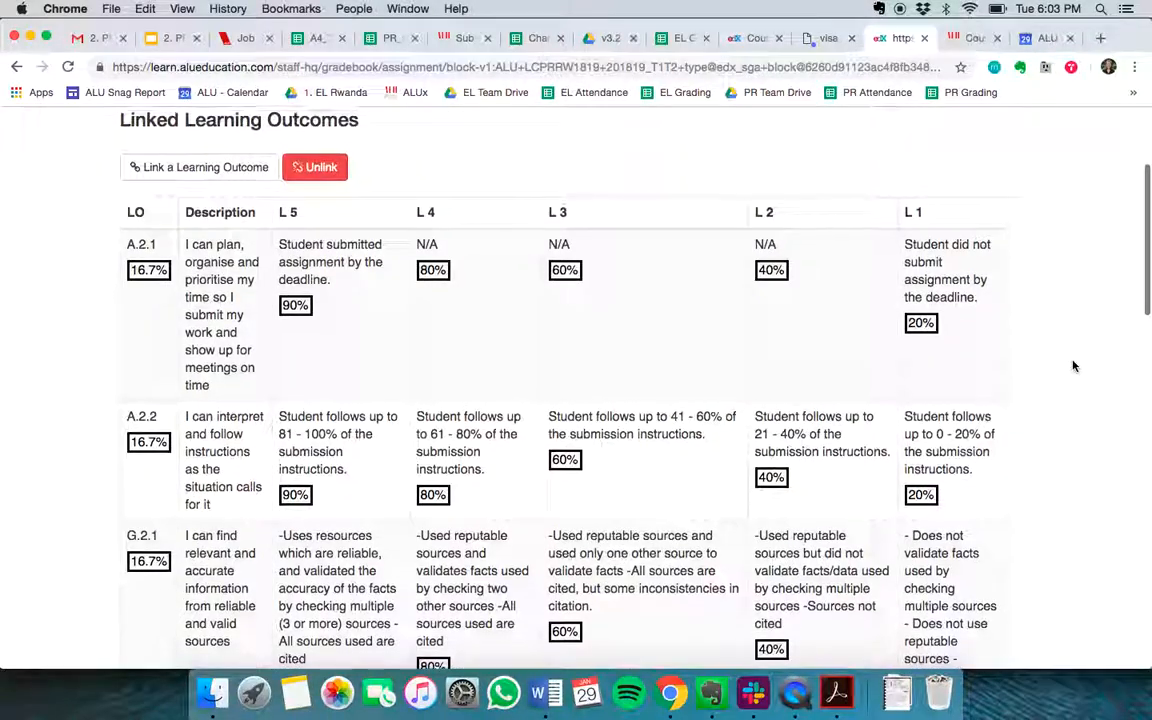
scroll(1073, 366, down, 1)
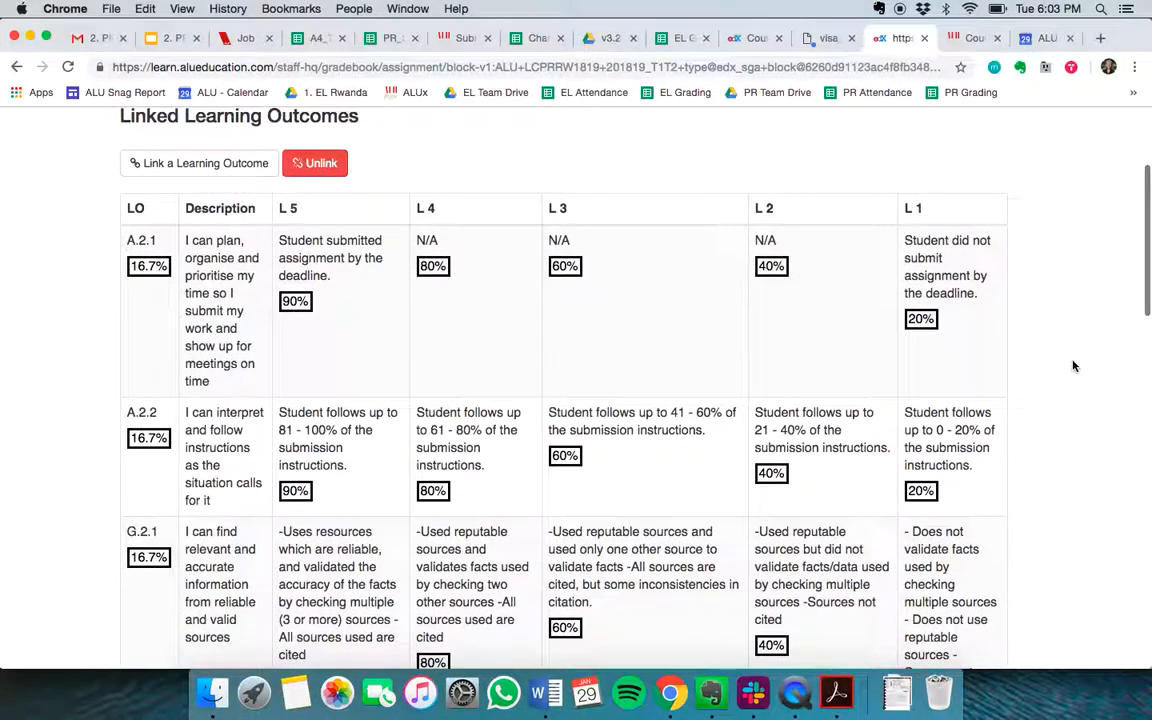
click(142, 268)
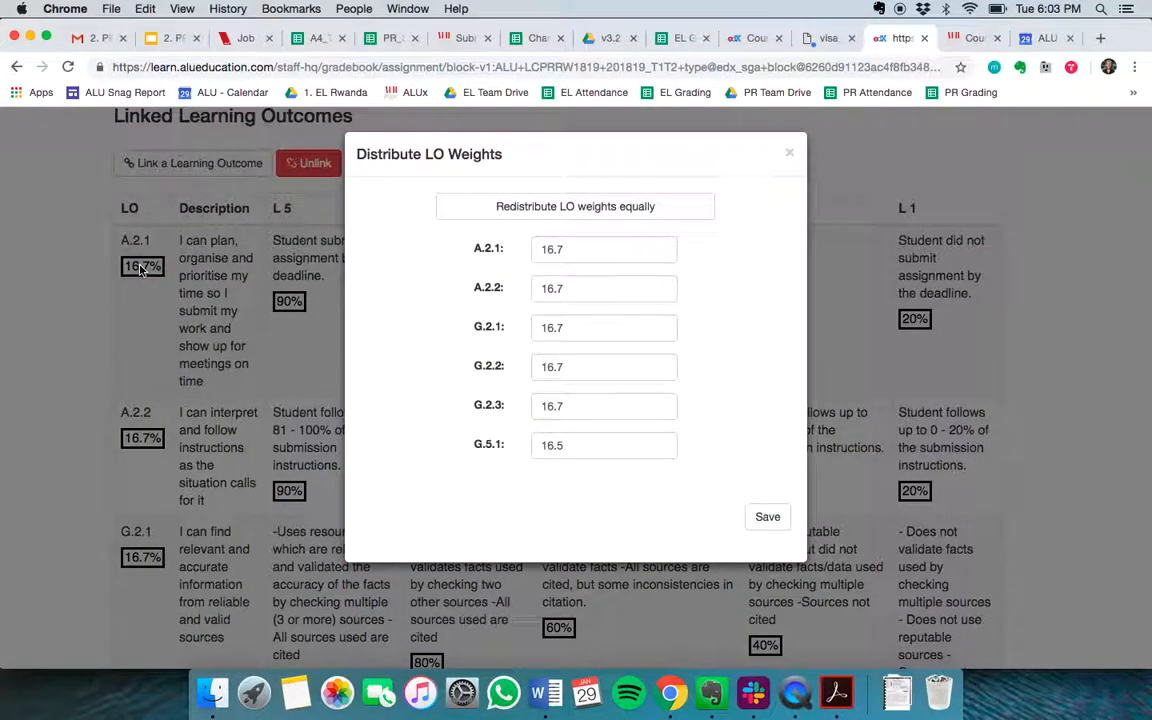
- Check the self-work weights in the grades spreadsheet and set the A.2.1 and A.2.2 weights to 5
click(388, 40)
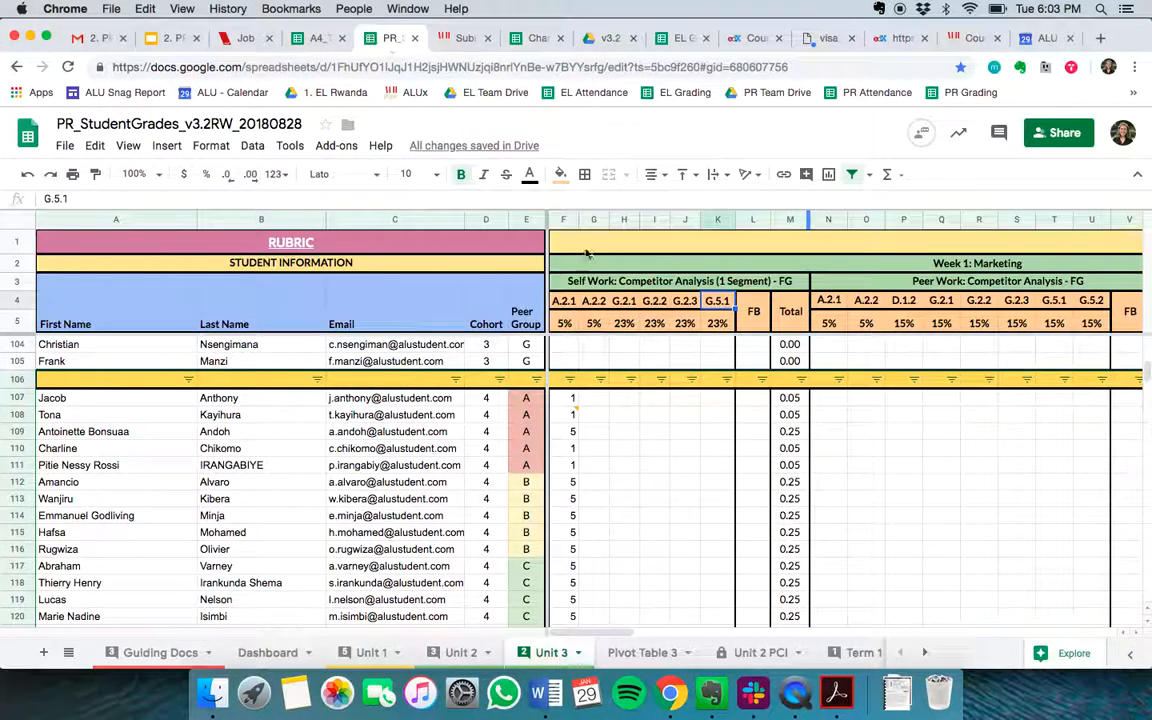
drag(567, 326, 594, 323)
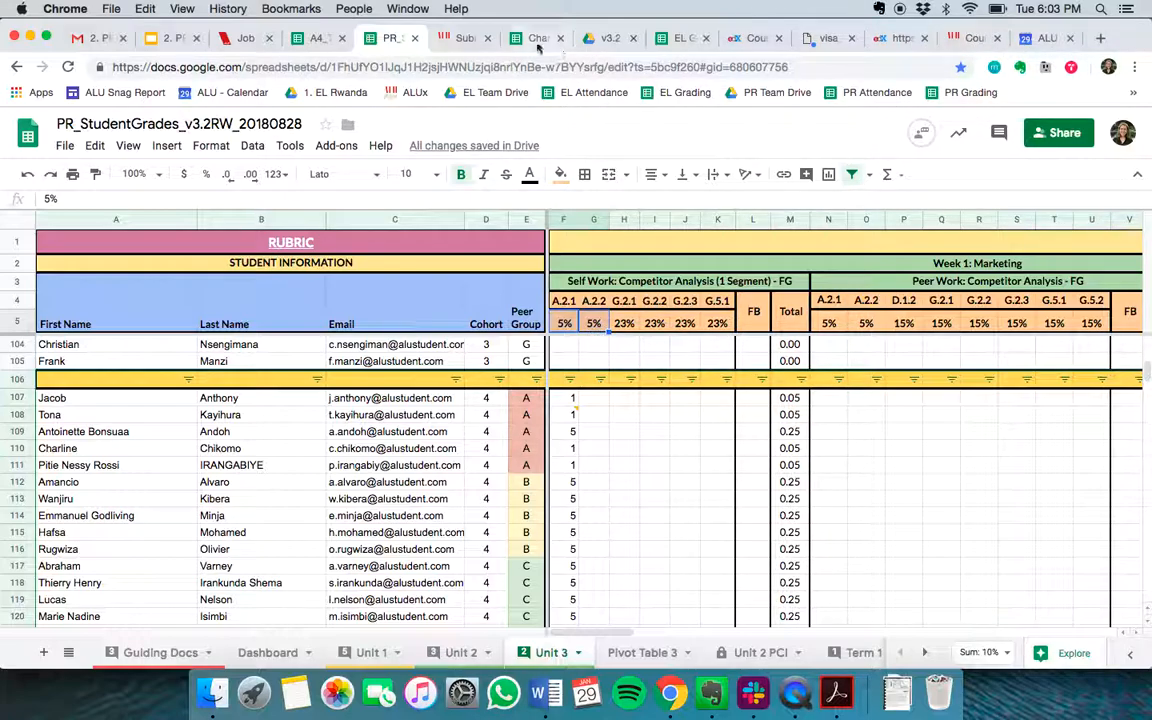
click(900, 38)
drag(597, 248, 507, 252)
text(5)
key(Tab)
text(5)
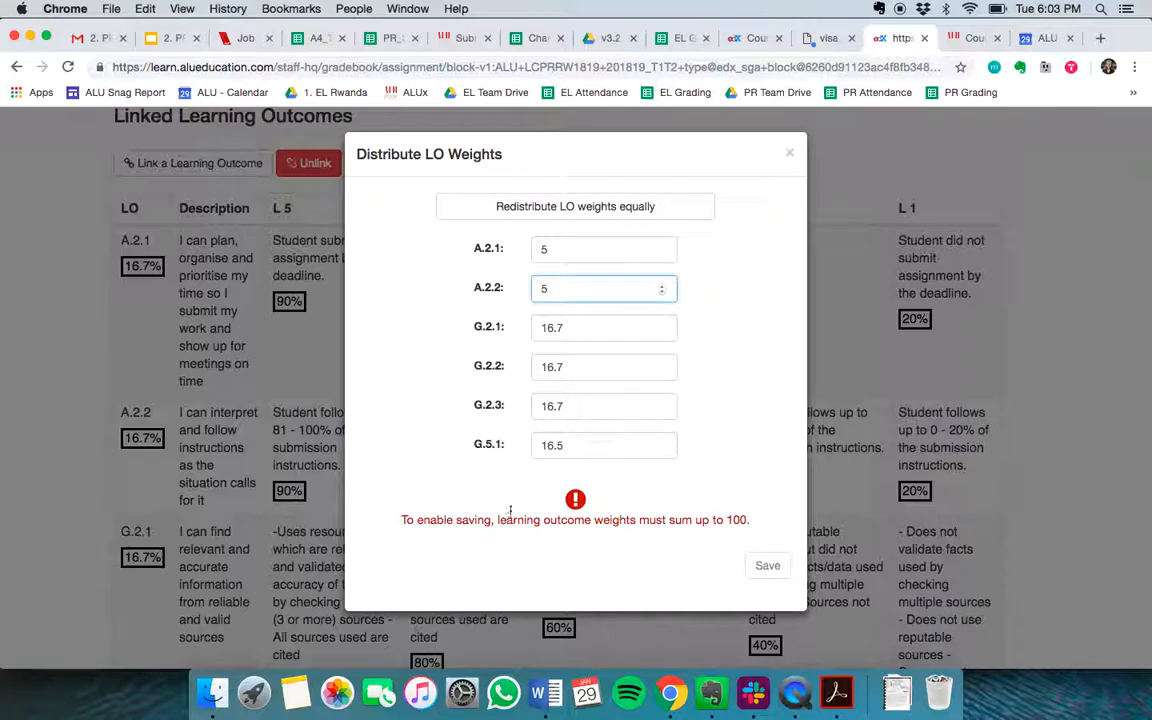
- Try weights of 23 for G.2.1, G.2.2 and G.2.3 and 22 for G.5.1
drag(599, 329, 530, 329)
text(23)
drag(573, 368, 540, 368)
text(23)
drag(591, 410, 571, 404)
text(23)
key(Tab)
text(23)
click(742, 433)
click(572, 445)
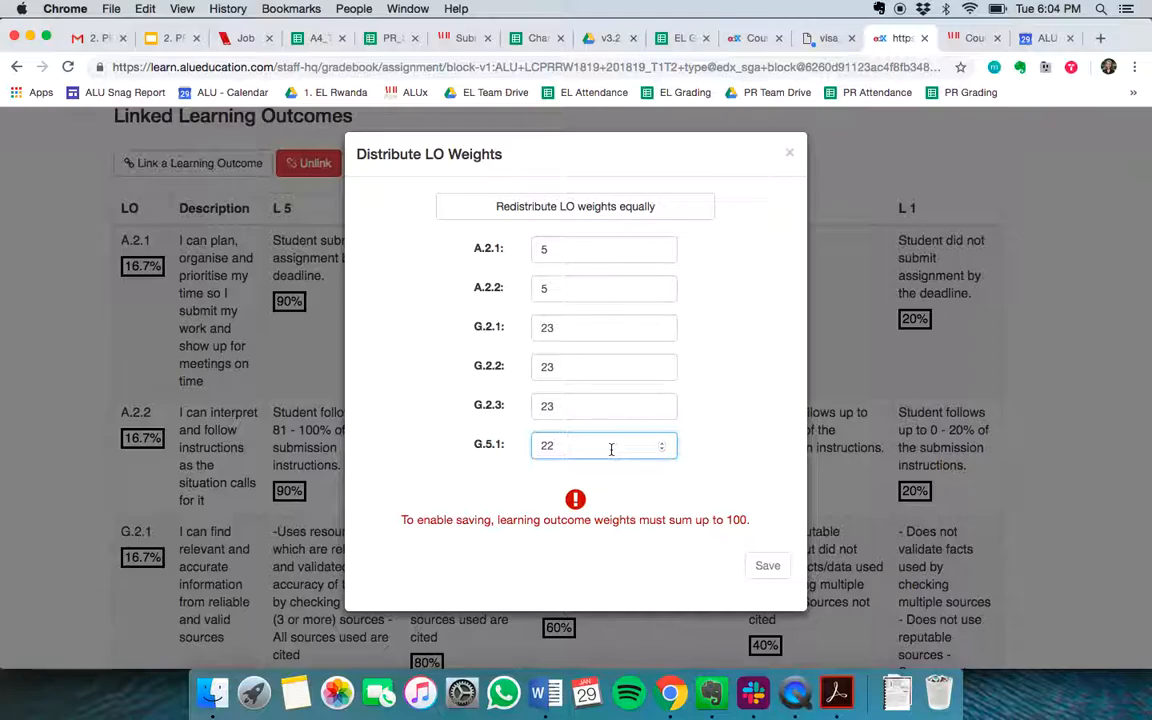
- Set the G.2.1 and G.2.2 weights to 22.5
click(581, 327)
text(22.5)
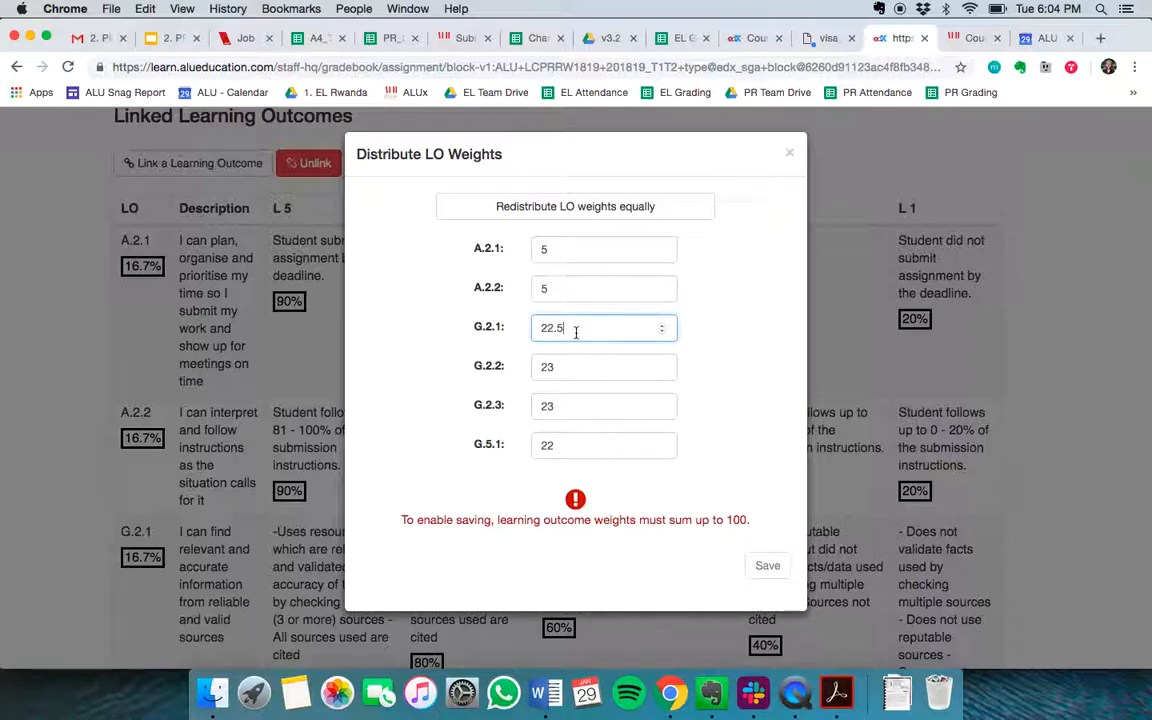
double_click(576, 332)
key(ctrl+c)
click(566, 364)
double_click(566, 364)
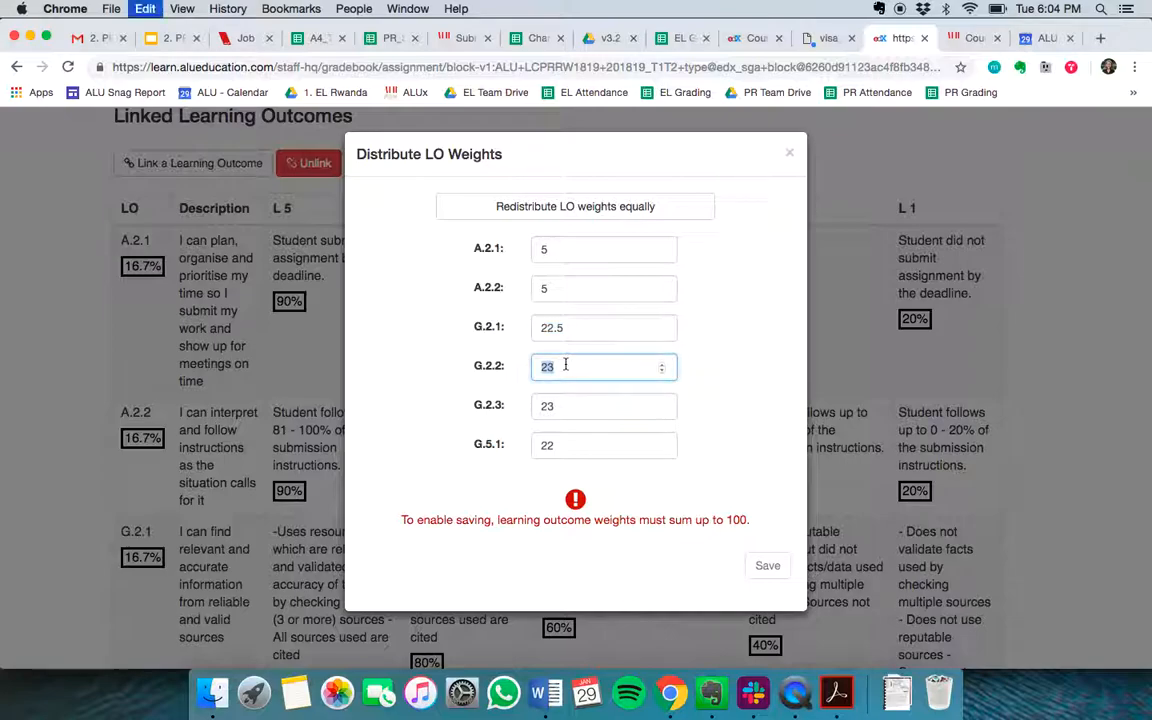
key(ctrl+v)
- Set the G.2.3 and G.5.1 weights to 22.5 and save the weight distribution
click(571, 403)
key(ctrl+v)
double_click(573, 408)
key(ctrl+v)
double_click(571, 440)
key(ctrl+v)
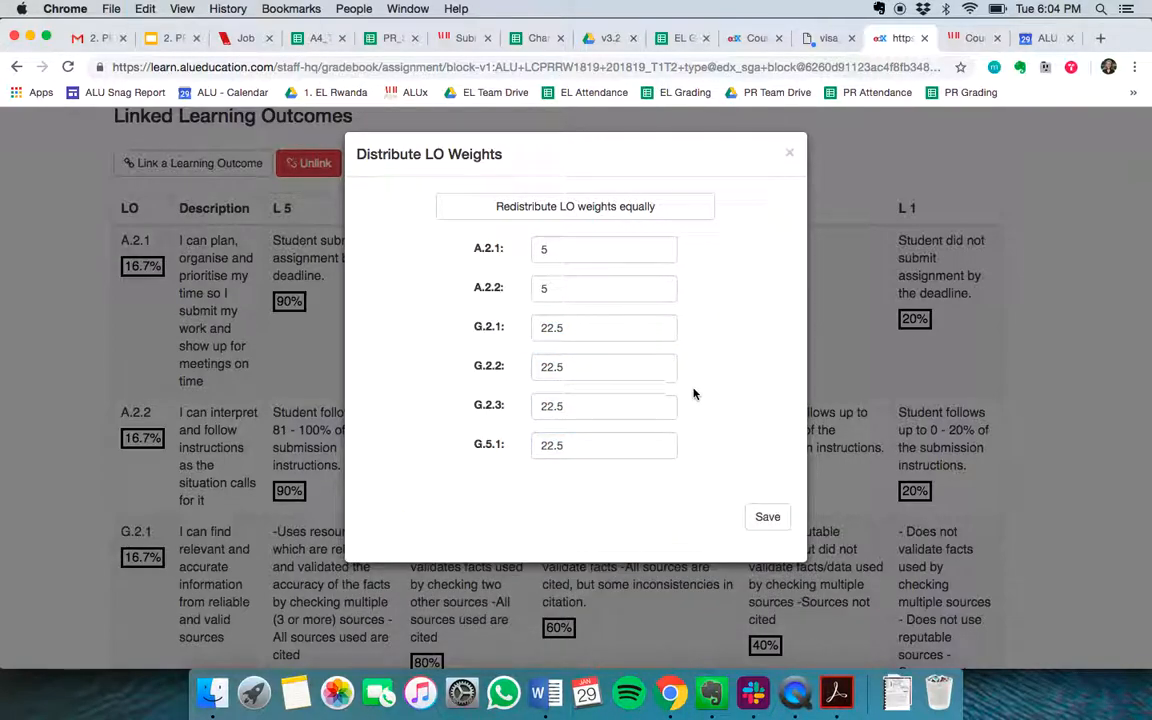
click(767, 517)
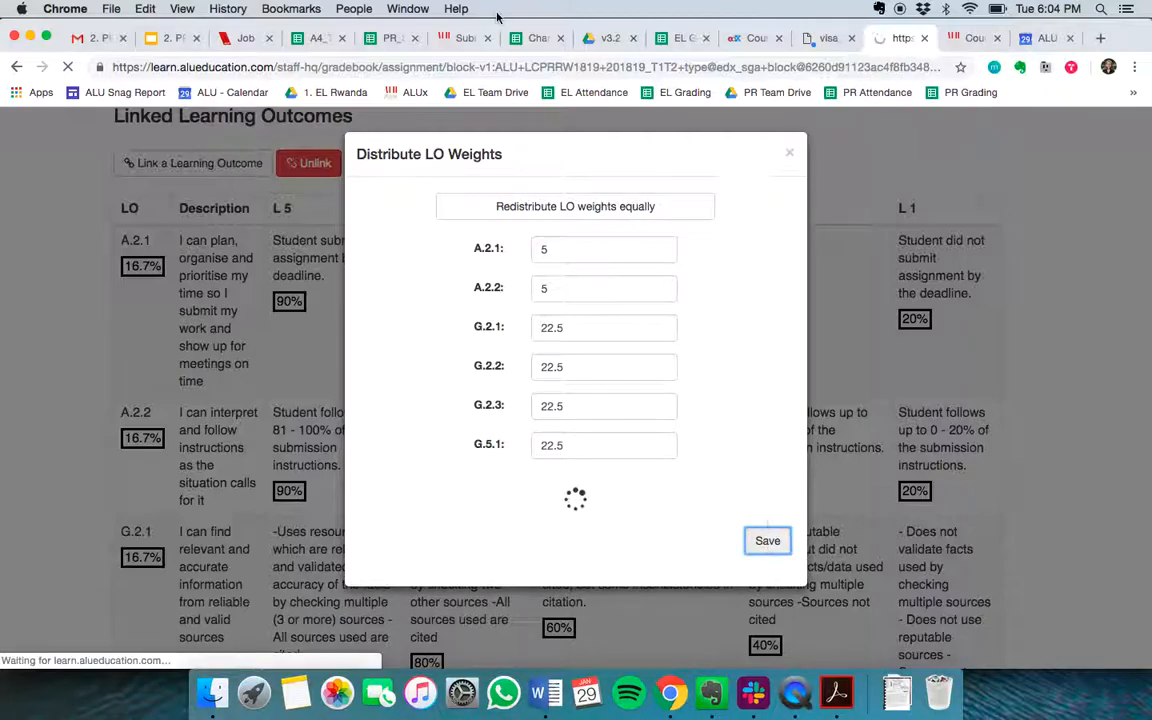
- Check the exact G.2.1 self-work weight in the grades spreadsheet and return to the assignment's gradebook page
click(390, 40)
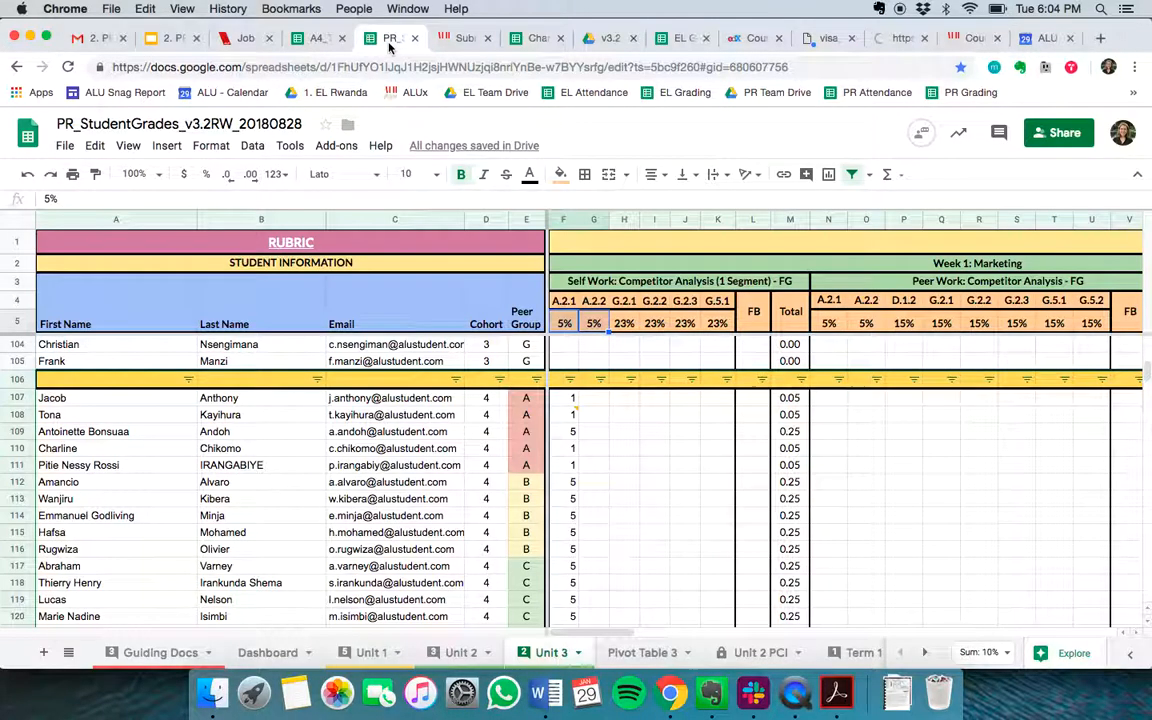
click(624, 324)
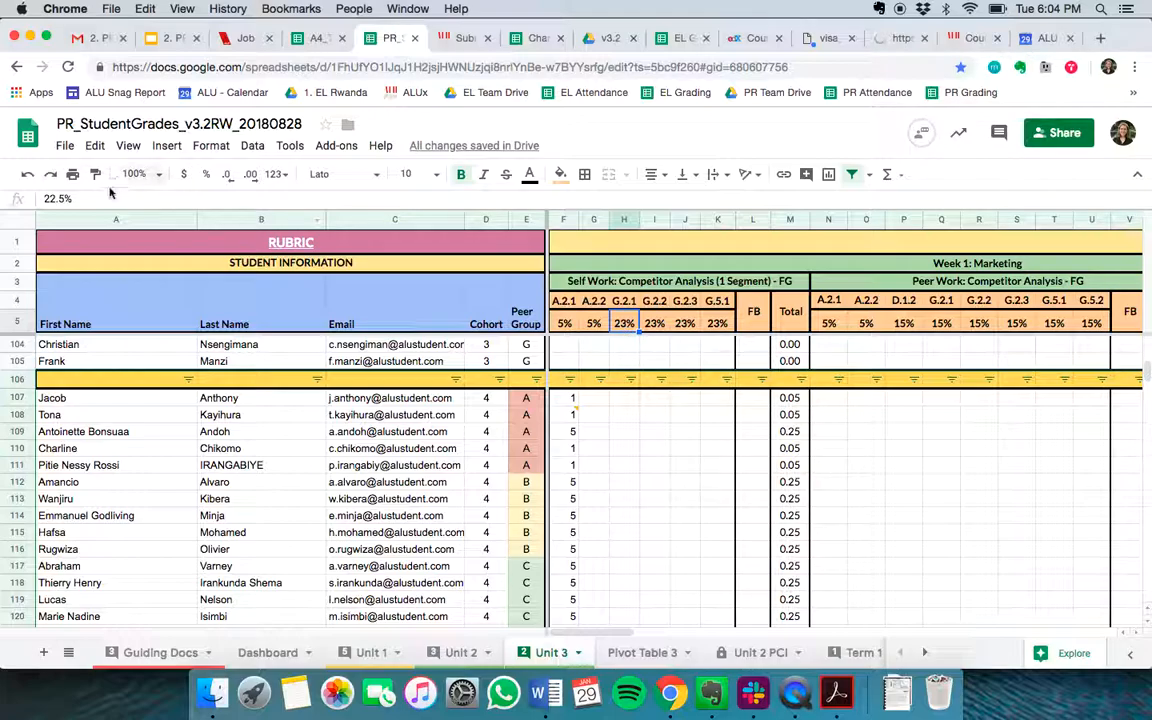
click(898, 38)
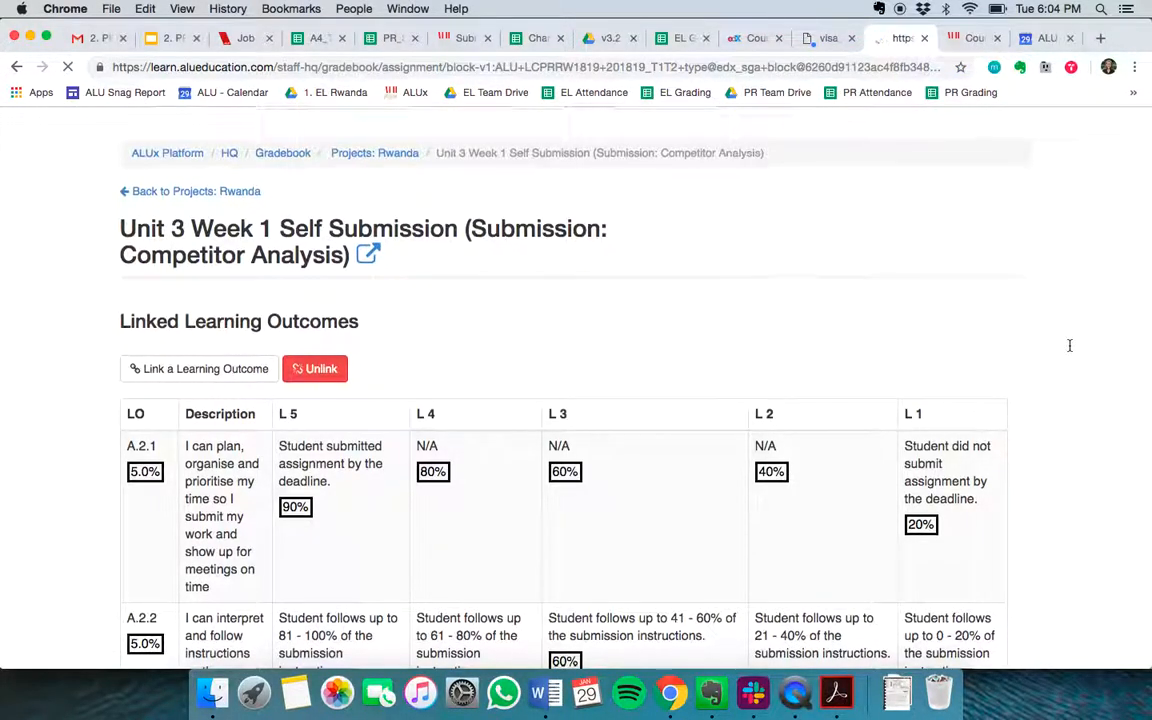
- Download Cohort 4's grading sheet from the student gradebook and open the CSV file in Excel
scroll(1067, 342, down, 10)
scroll(1069, 345, down, 8)
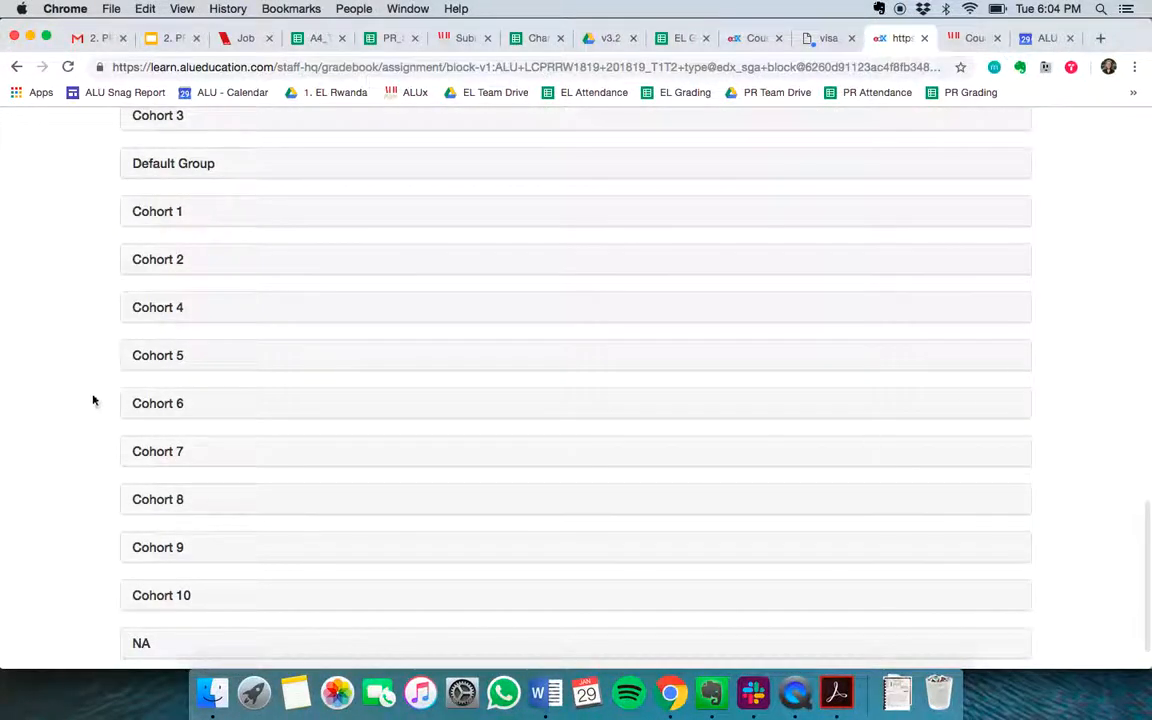
click(162, 316)
scroll(54, 360, down, 2)
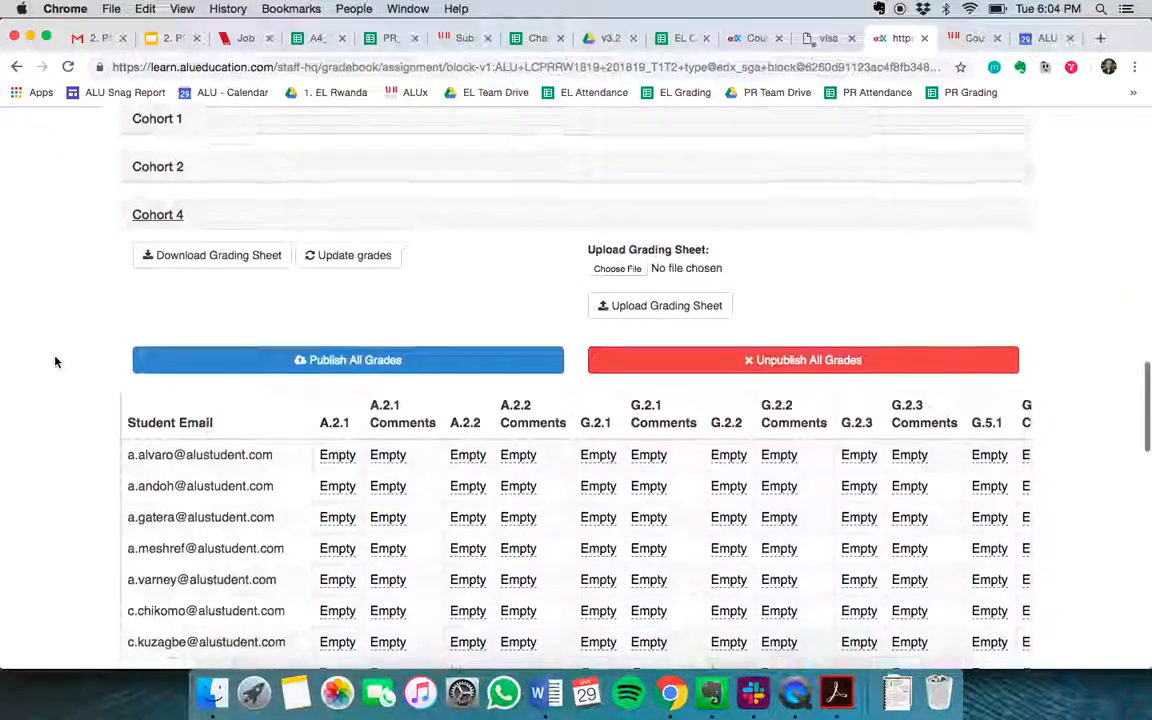
click(181, 248)
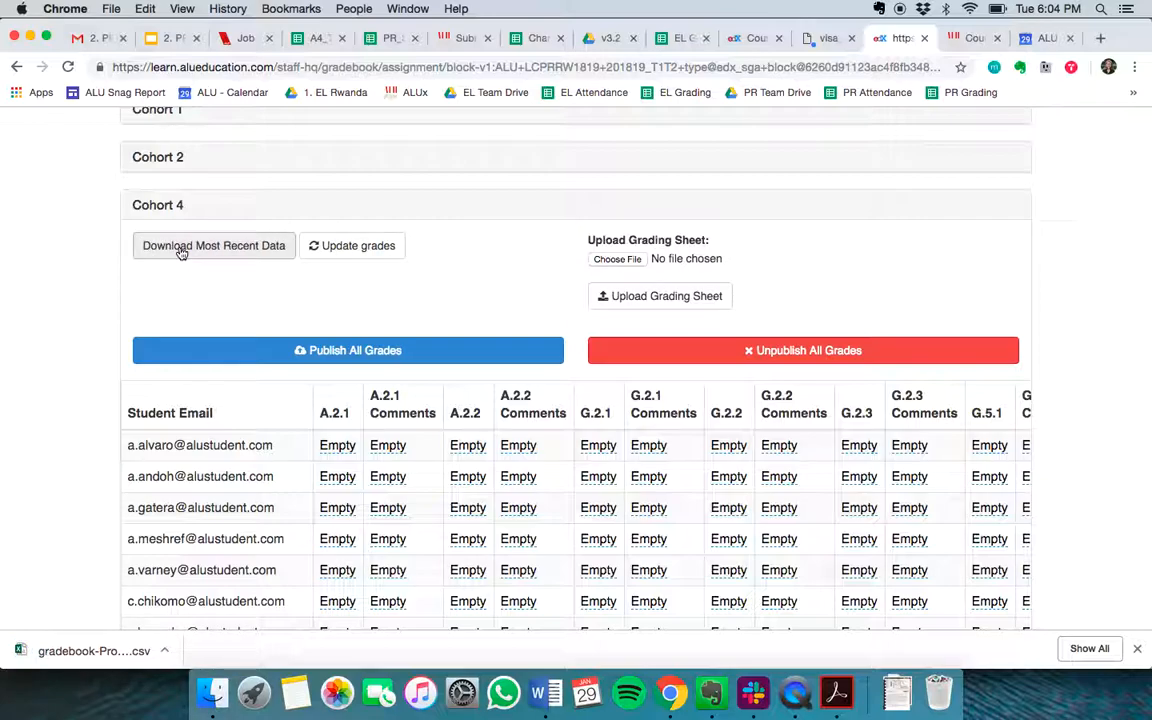
click(70, 650)
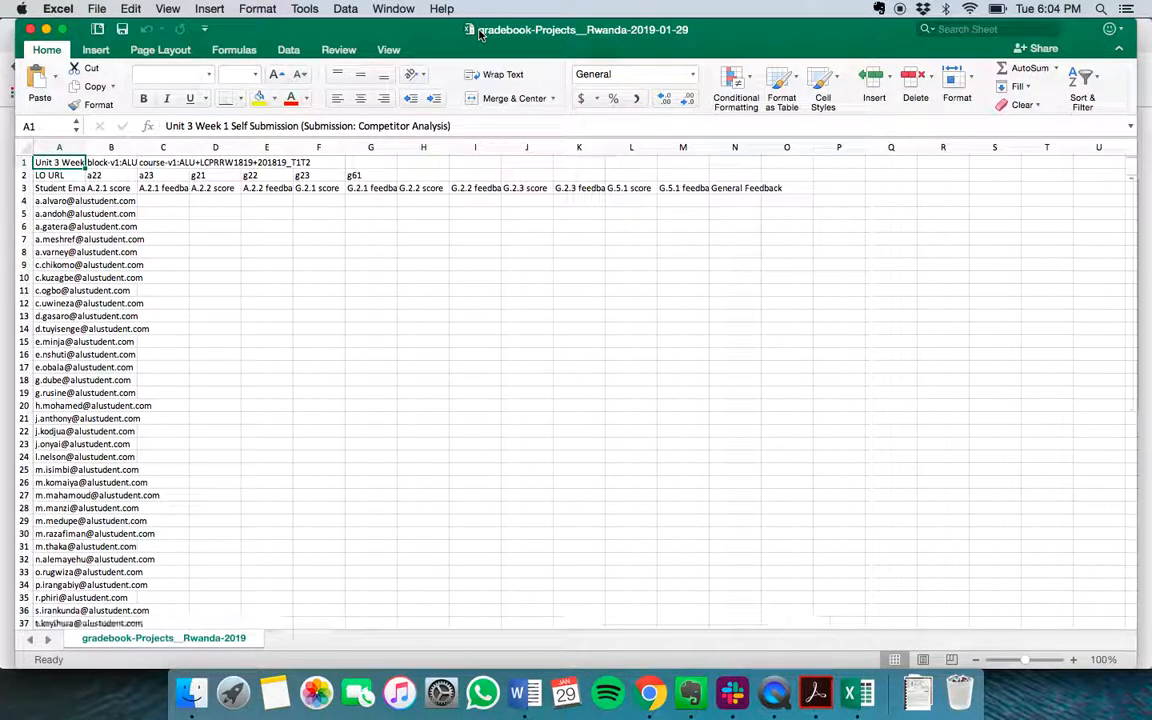
drag(480, 33, 655, 20)
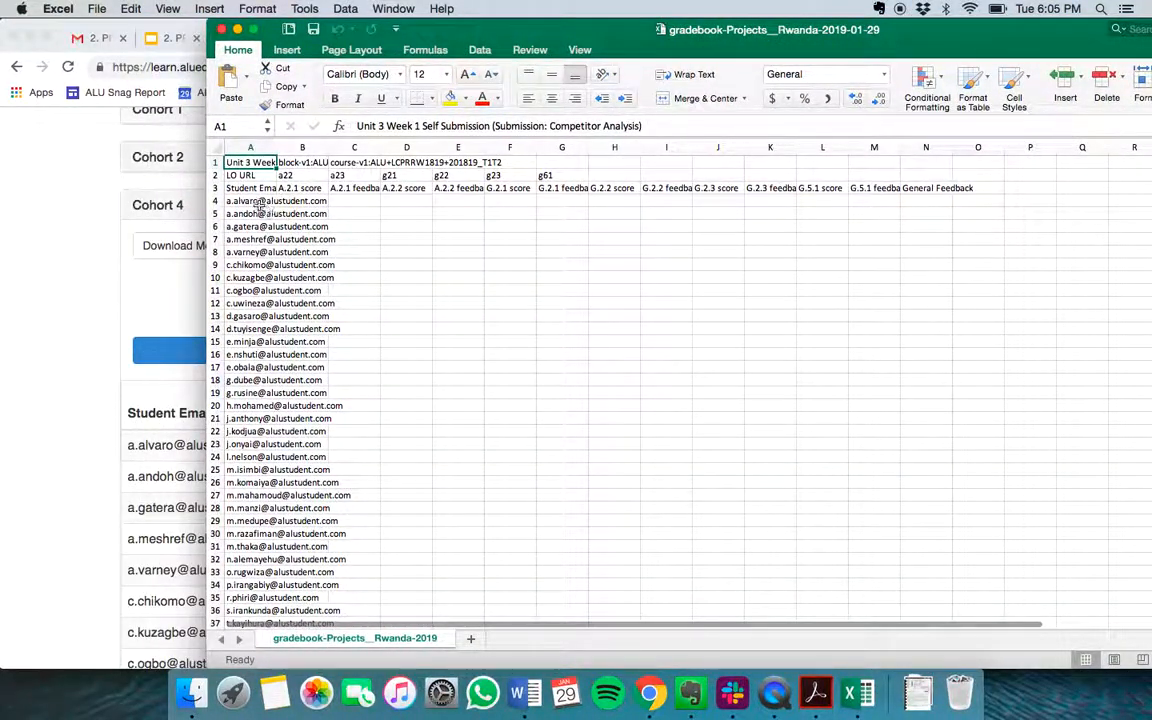
- Examine the student email list and the three header rows of the downloaded grading sheet
drag(250, 188, 245, 612)
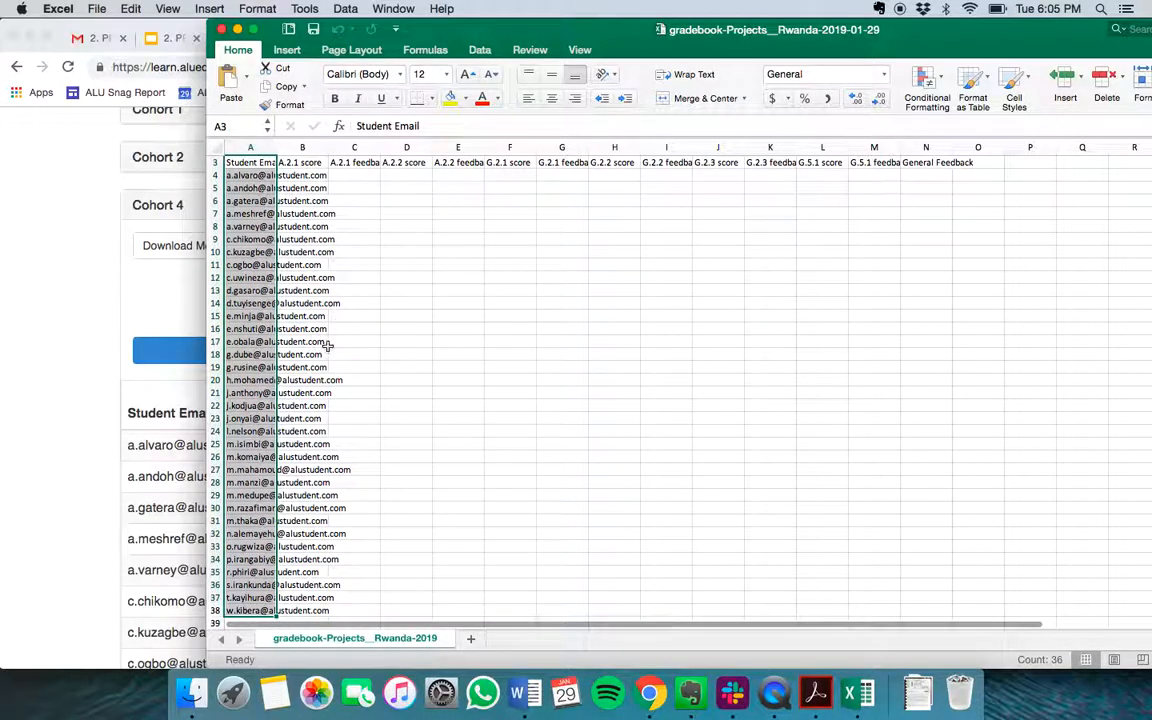
scroll(327, 345, up, 2)
drag(250, 188, 992, 177)
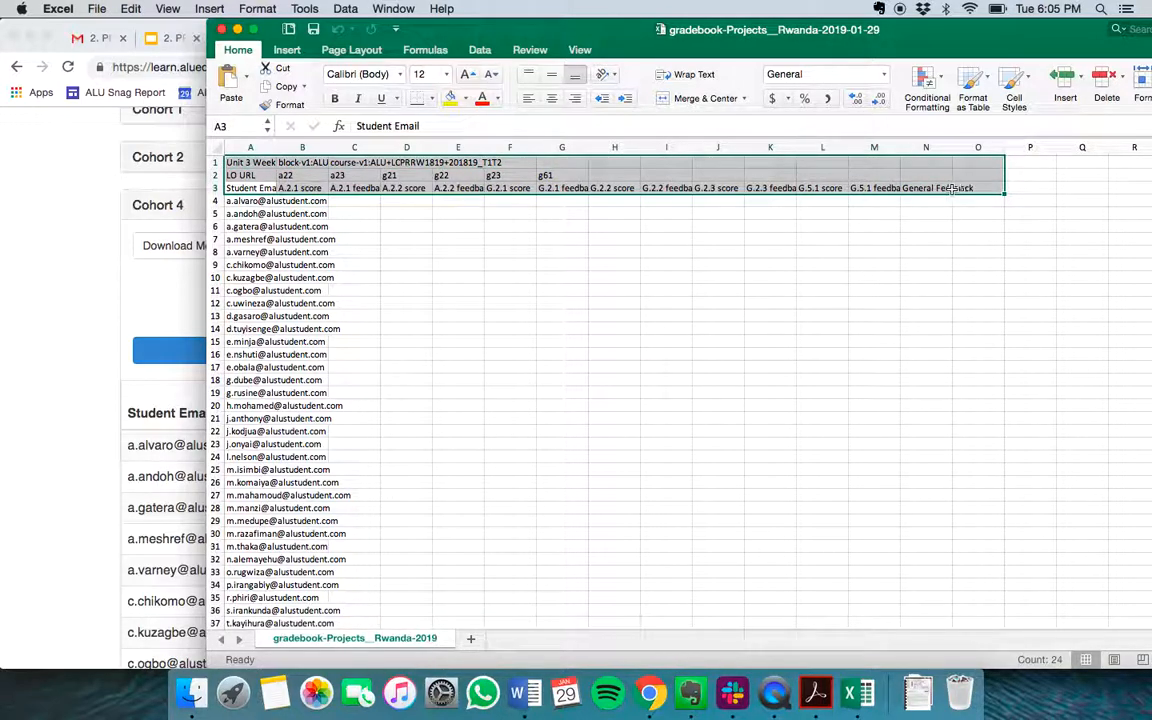
click(215, 188)
click(241, 201)
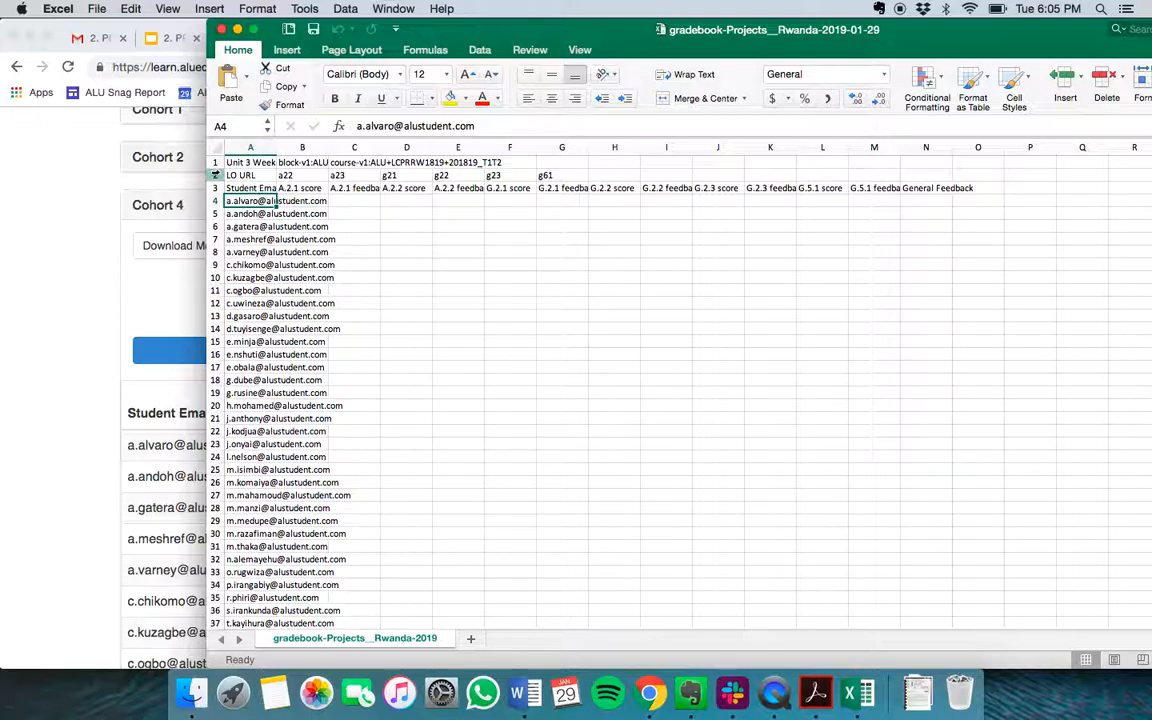
- Examine the LO URL row and the score and feedback columns for each learning outcome in the grading sheet
click(215, 175)
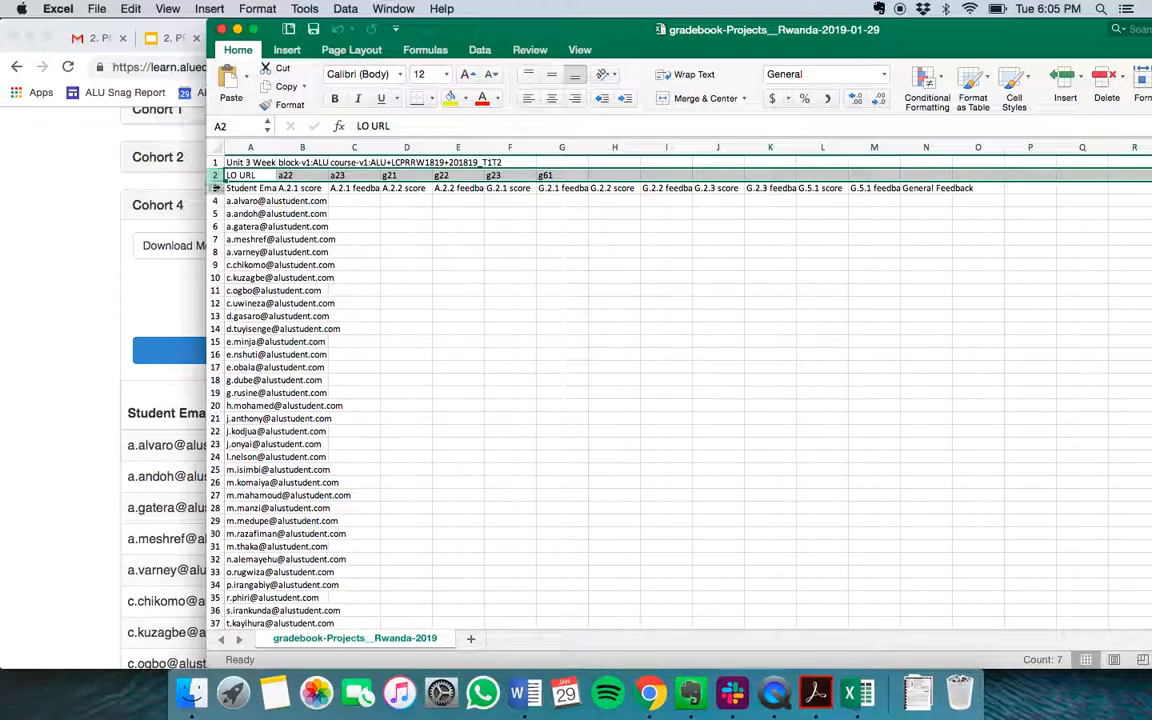
click(213, 188)
click(300, 188)
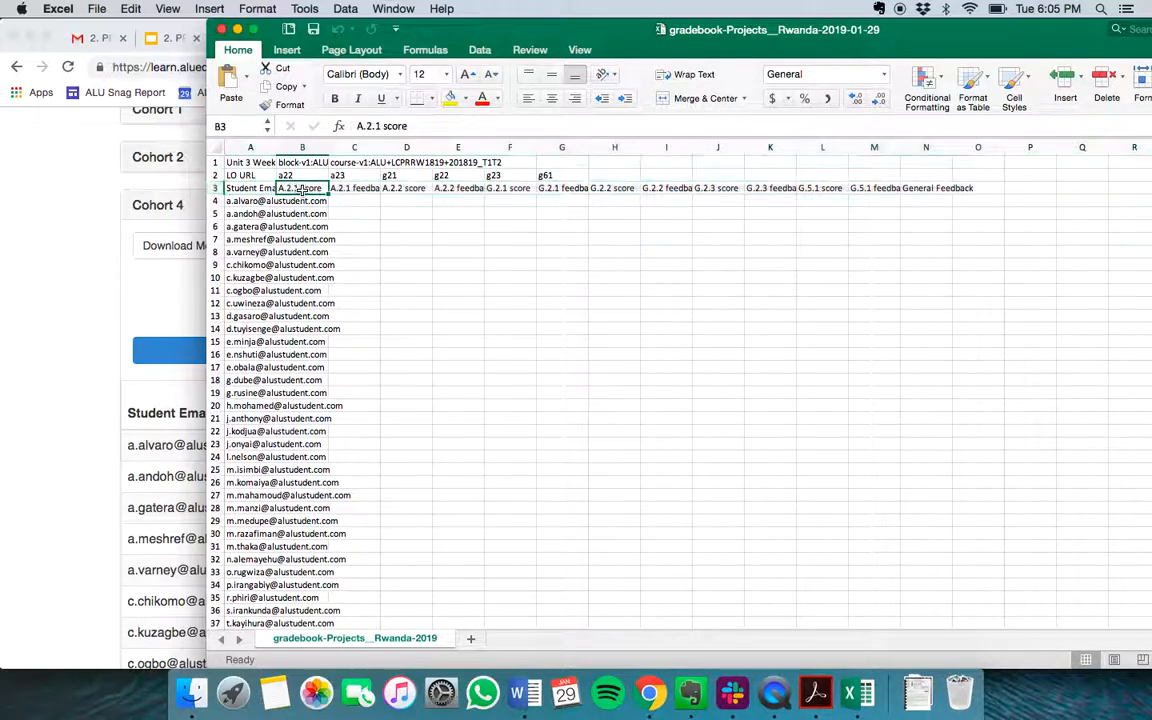
key(Right)
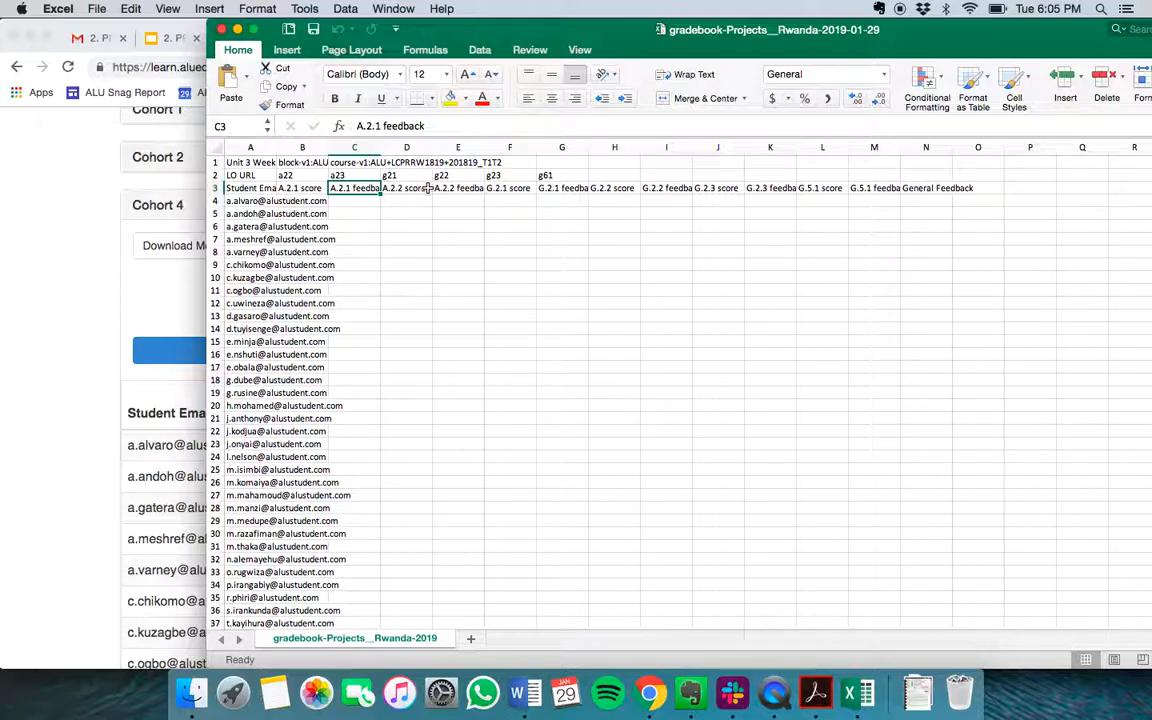
key(Right)
key(Right)
key(Right)
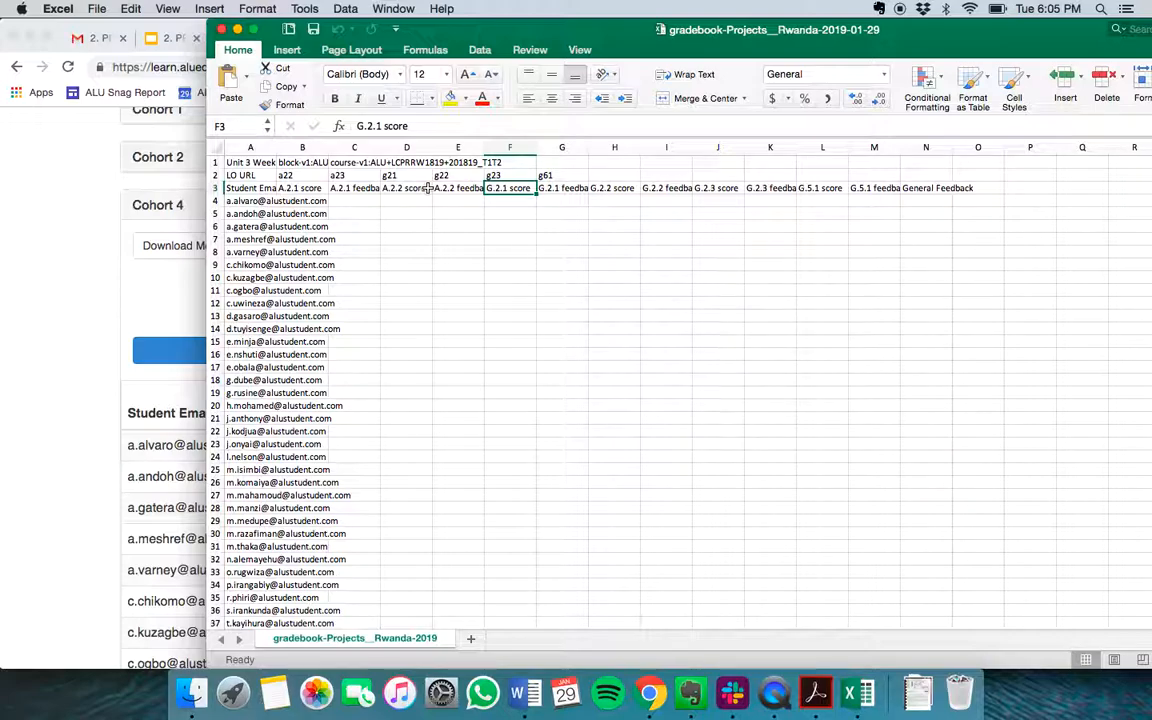
key(Right)
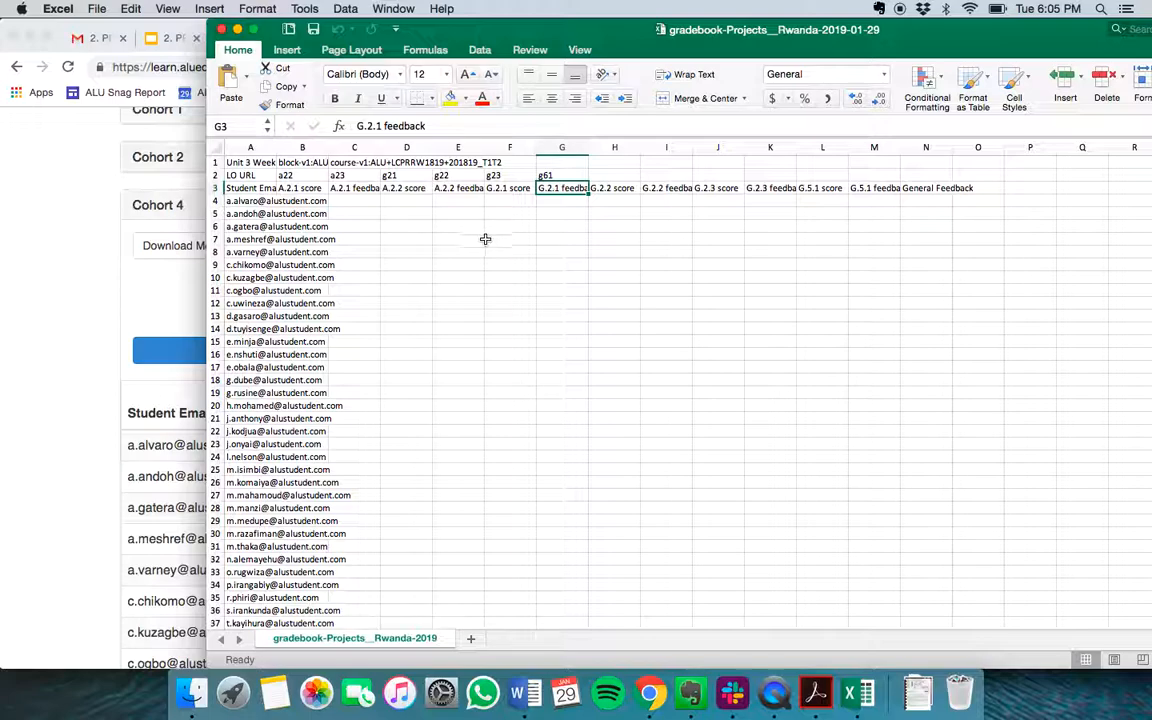
drag(584, 201, 576, 561)
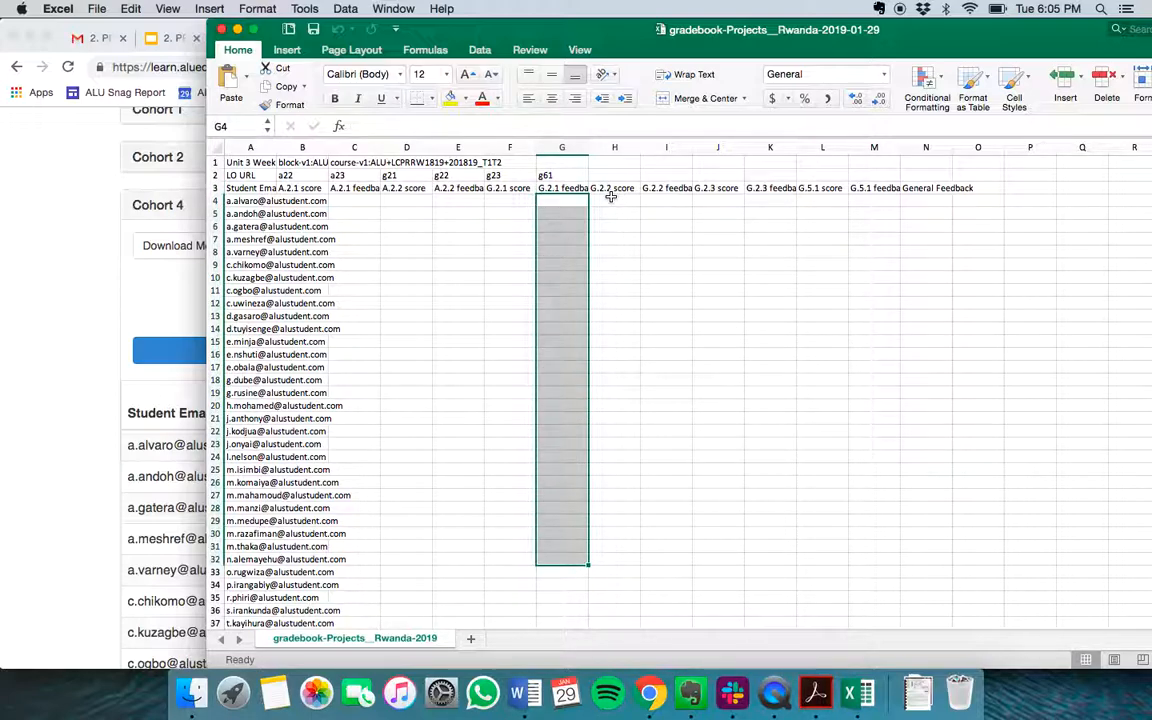
drag(610, 197, 622, 483)
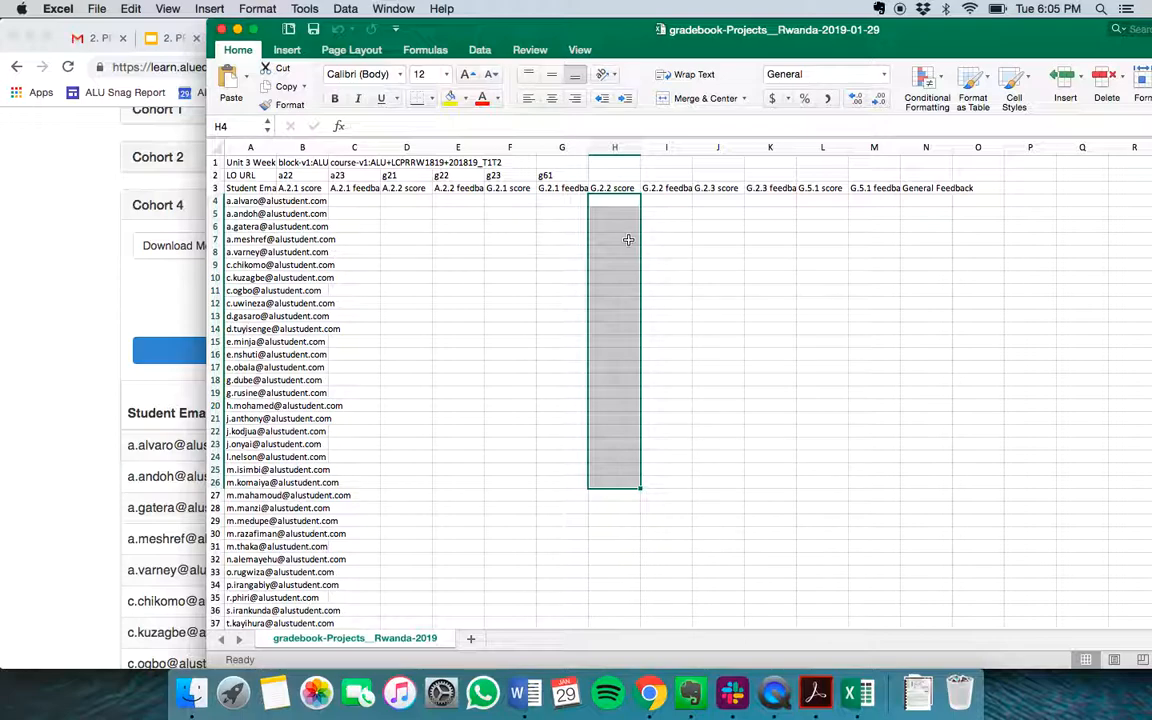
click(597, 203)
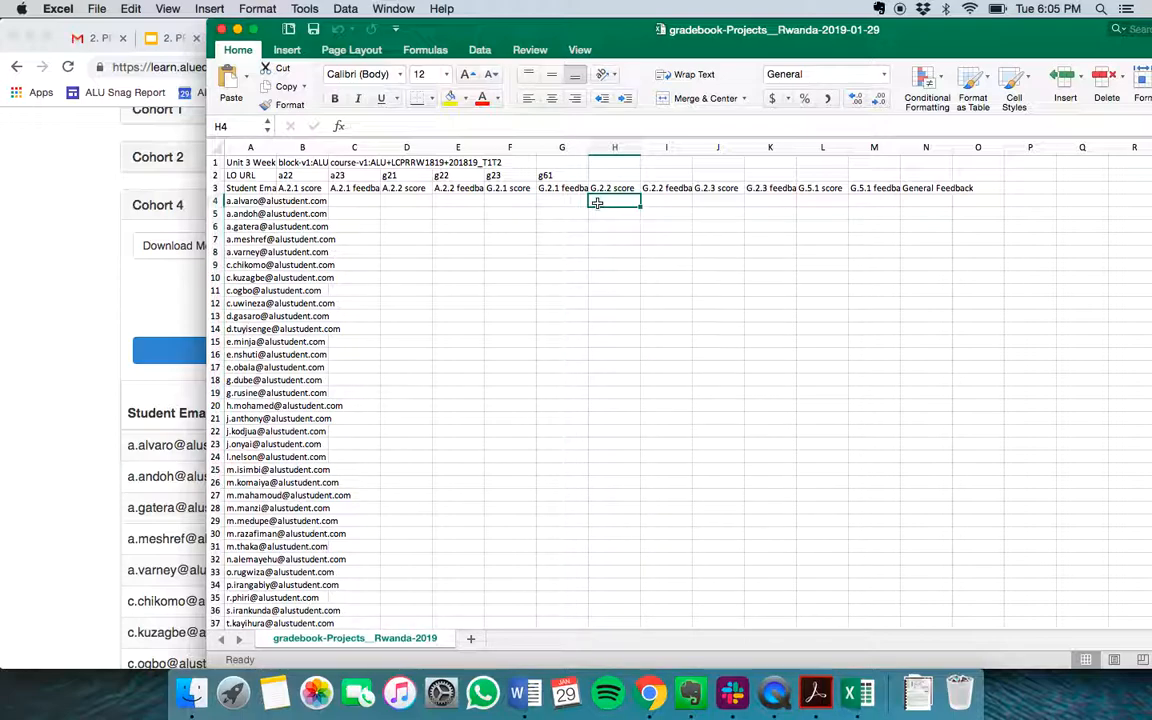
- Switch to the grades spreadsheet in Chrome and copy cohort 4's A.2.1 self-work scores from the Unit 3 sheet
click(48, 357)
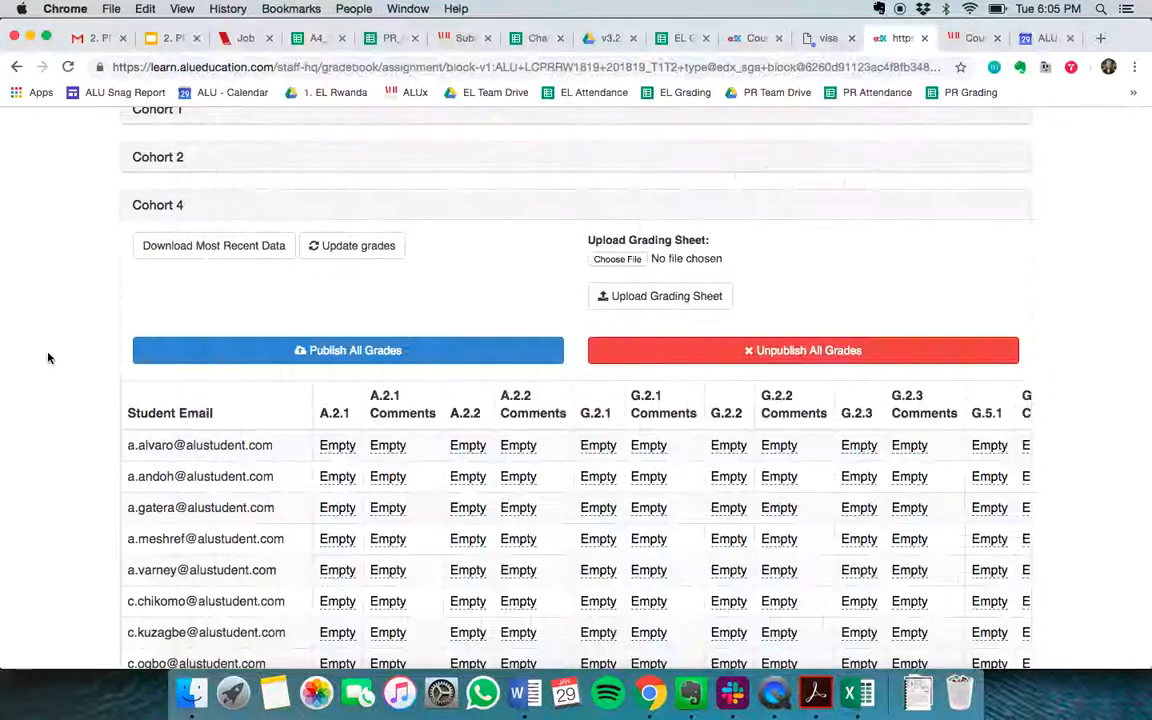
click(382, 38)
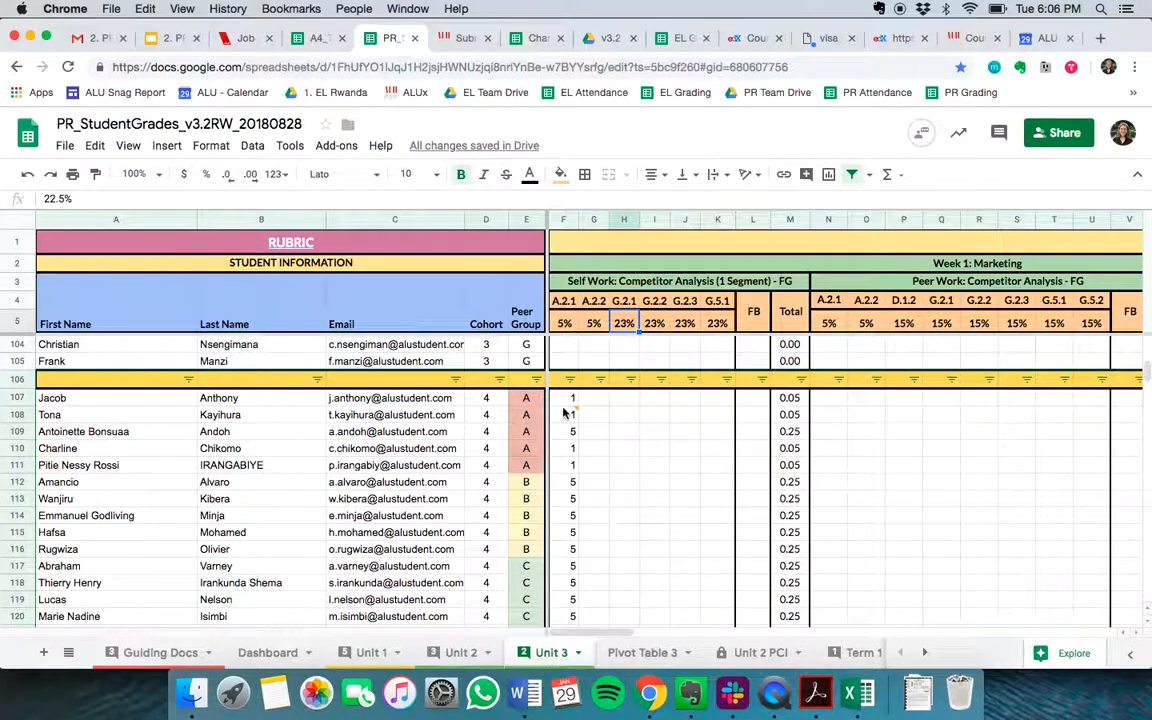
scroll(571, 522, down, 7)
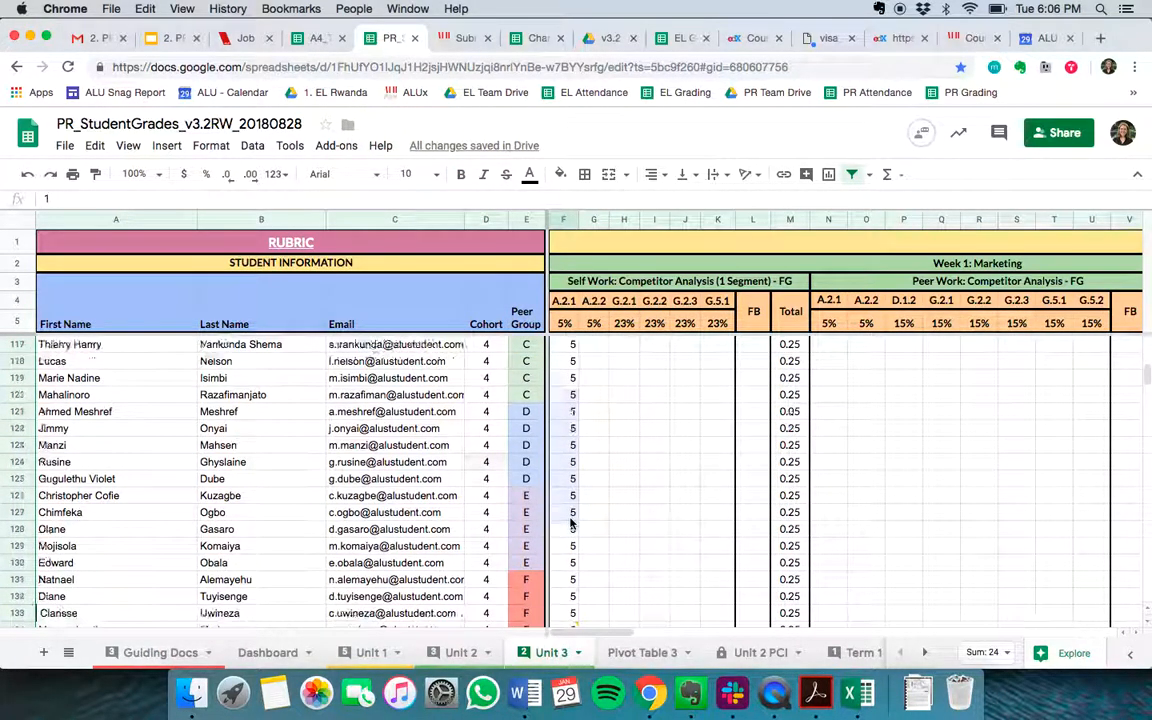
scroll(571, 522, down, 2)
shift+click(571, 529)
key(super+c)
scroll(658, 441, up, 1)
scroll(658, 441, up, 6)
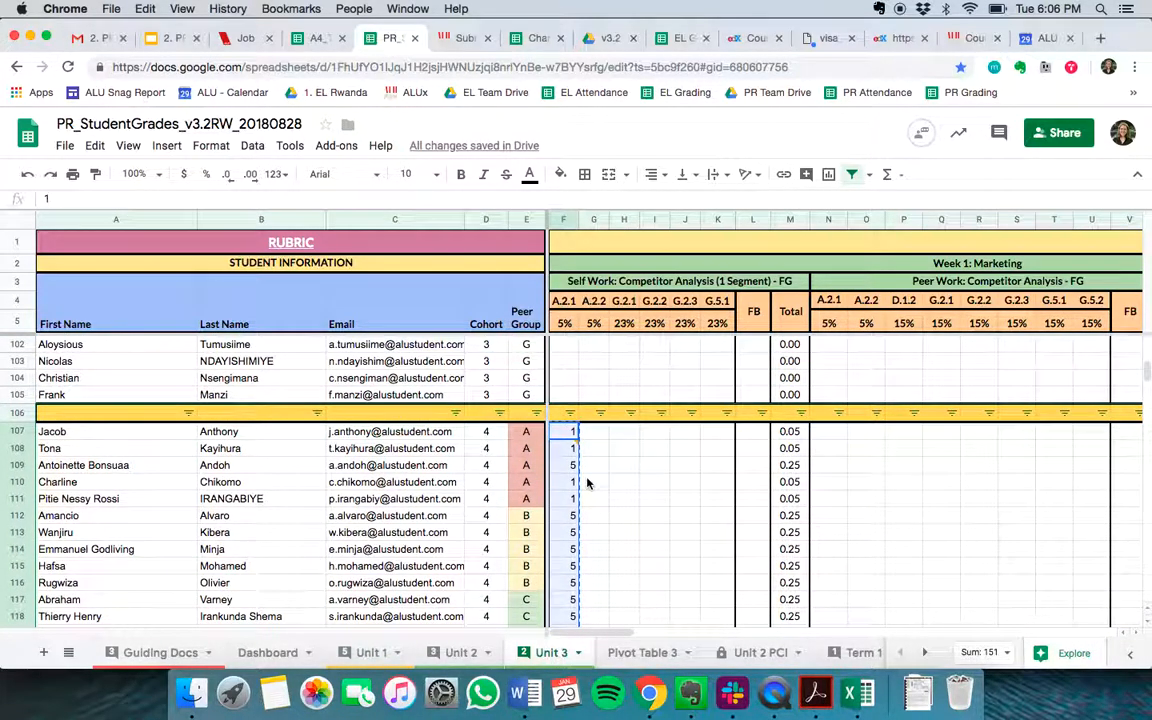
- Fill cohort 4's A.2.1 self-work scores across the A.2.2, G.2.1, G.2.2, G.2.3 and G.5.1 columns down to the cohort's last student
scroll(586, 481, down, 8)
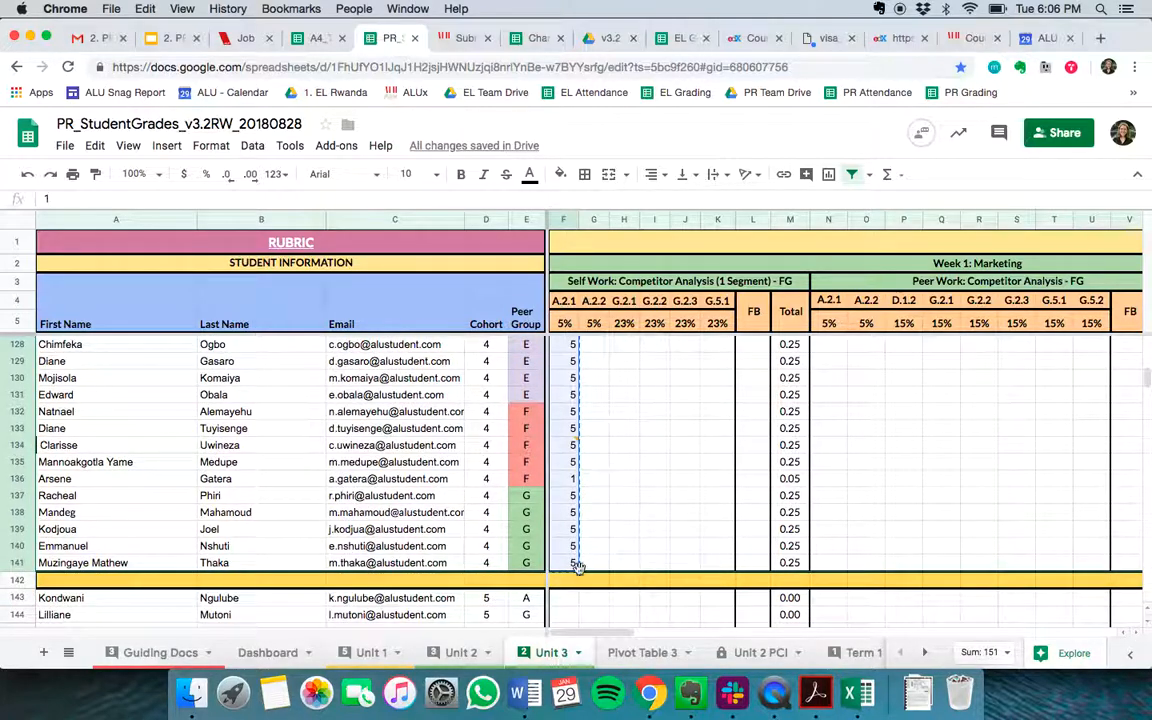
drag(578, 568, 694, 553)
scroll(690, 478, up, 2)
scroll(690, 478, up, 8)
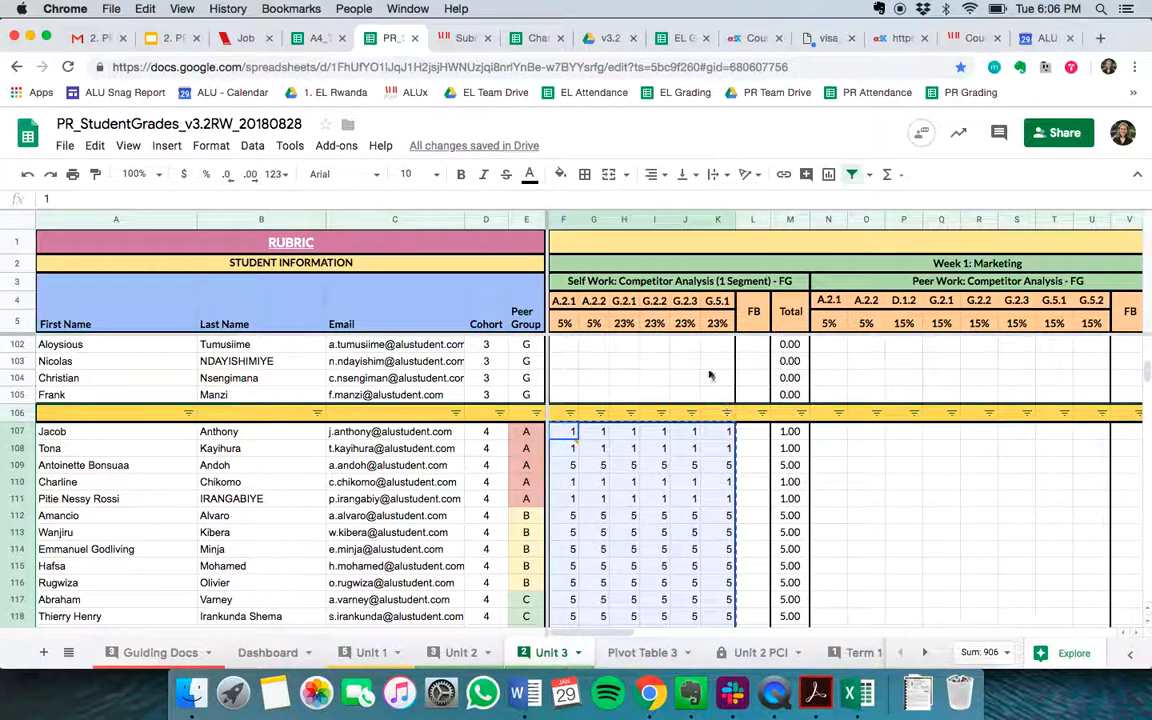
- Shift the browser window to reach the Excel grading sheet and examine the order of the student emails in column A
drag(771, 25, 753, 20)
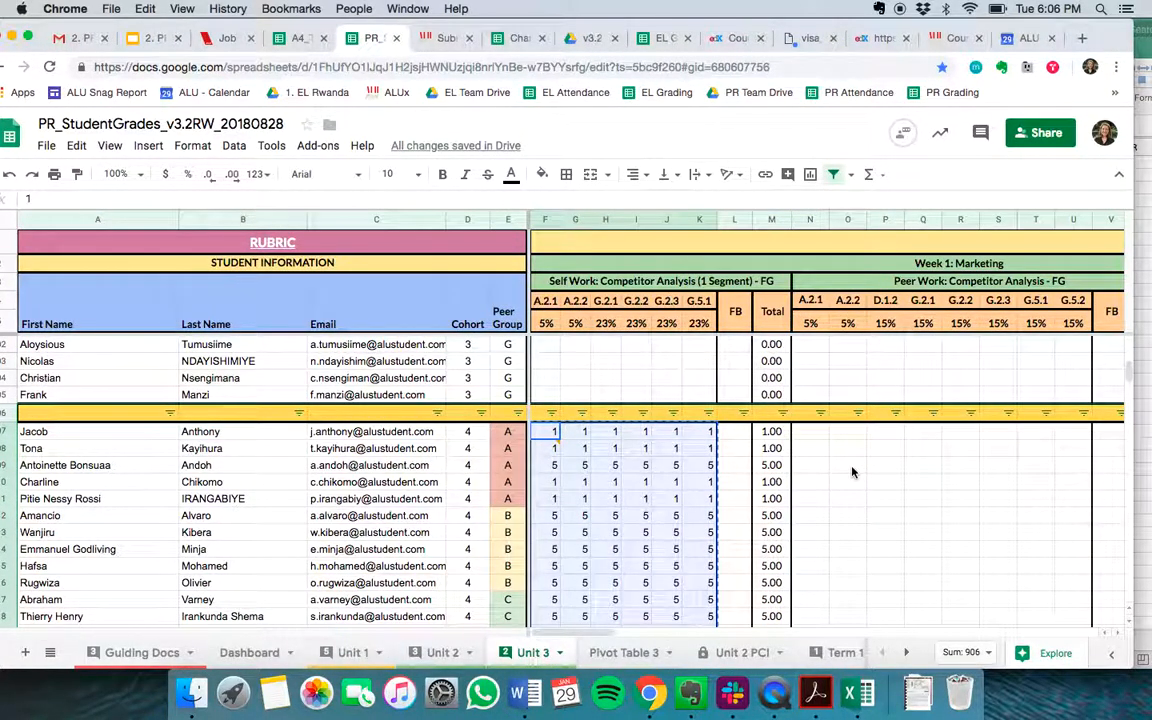
click(1148, 420)
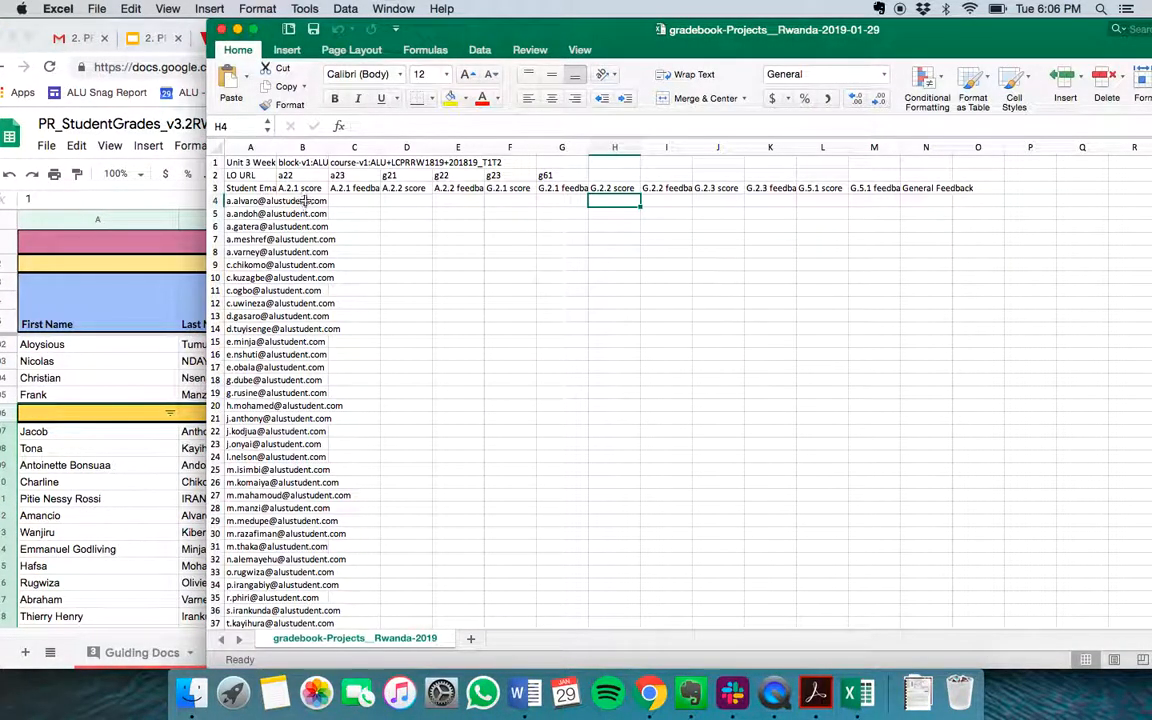
click(154, 483)
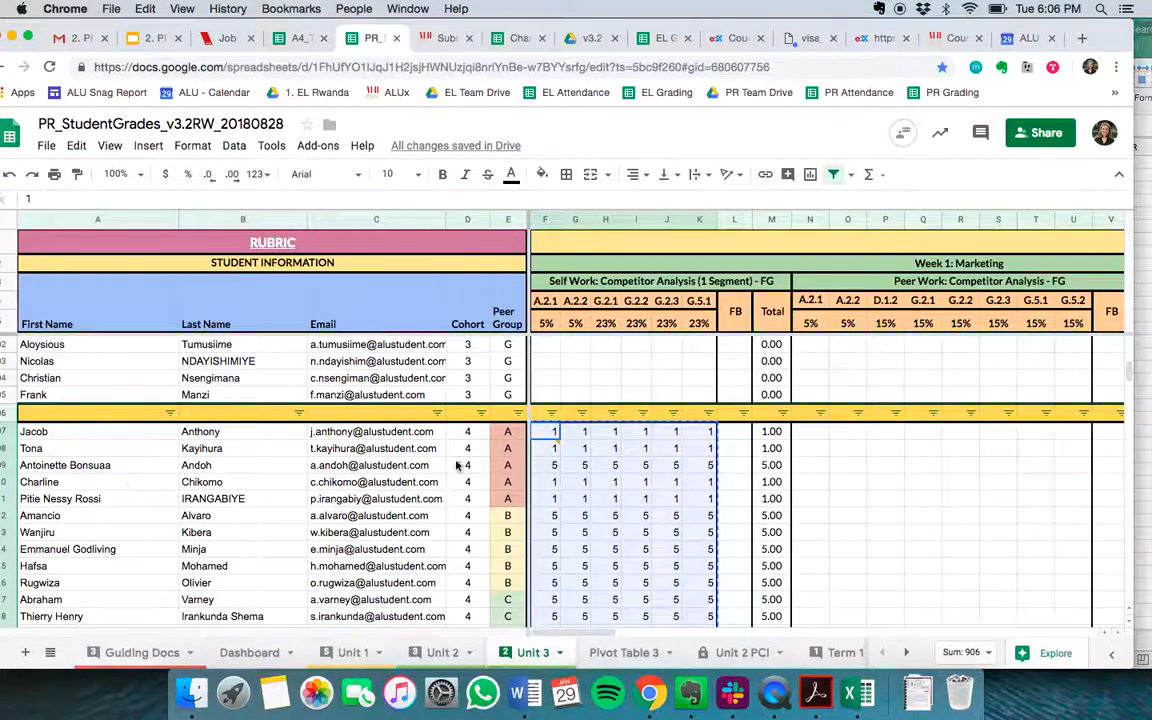
click(603, 466)
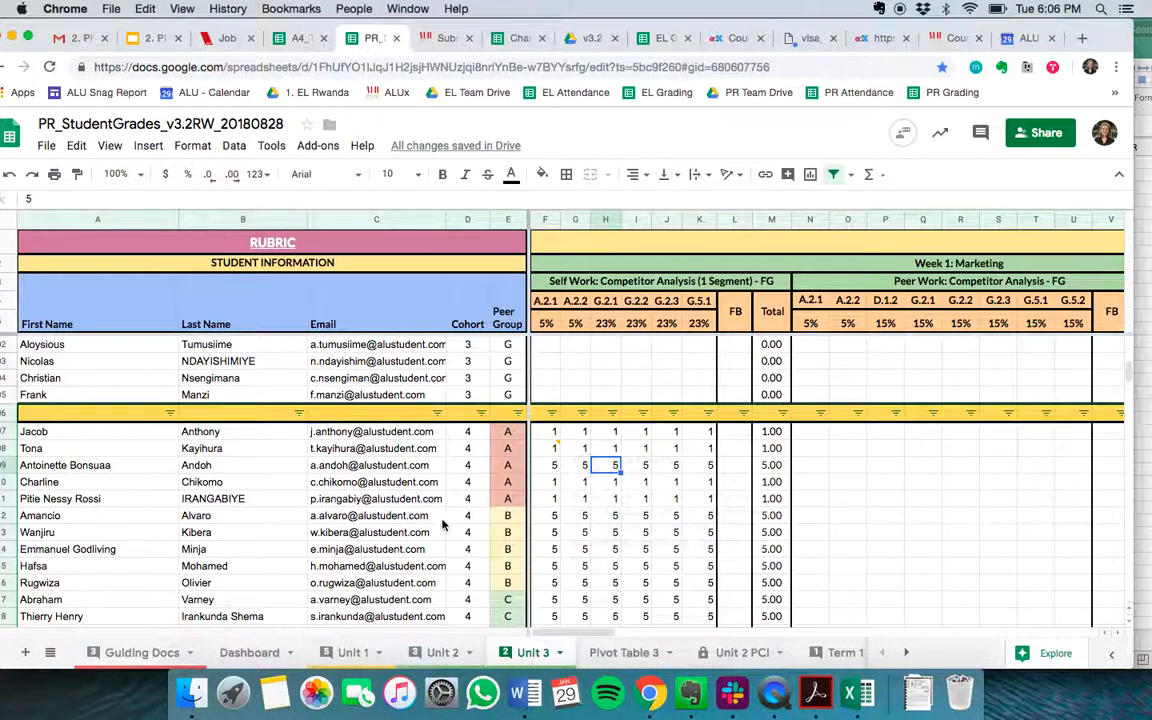
drag(692, 25, 703, 25)
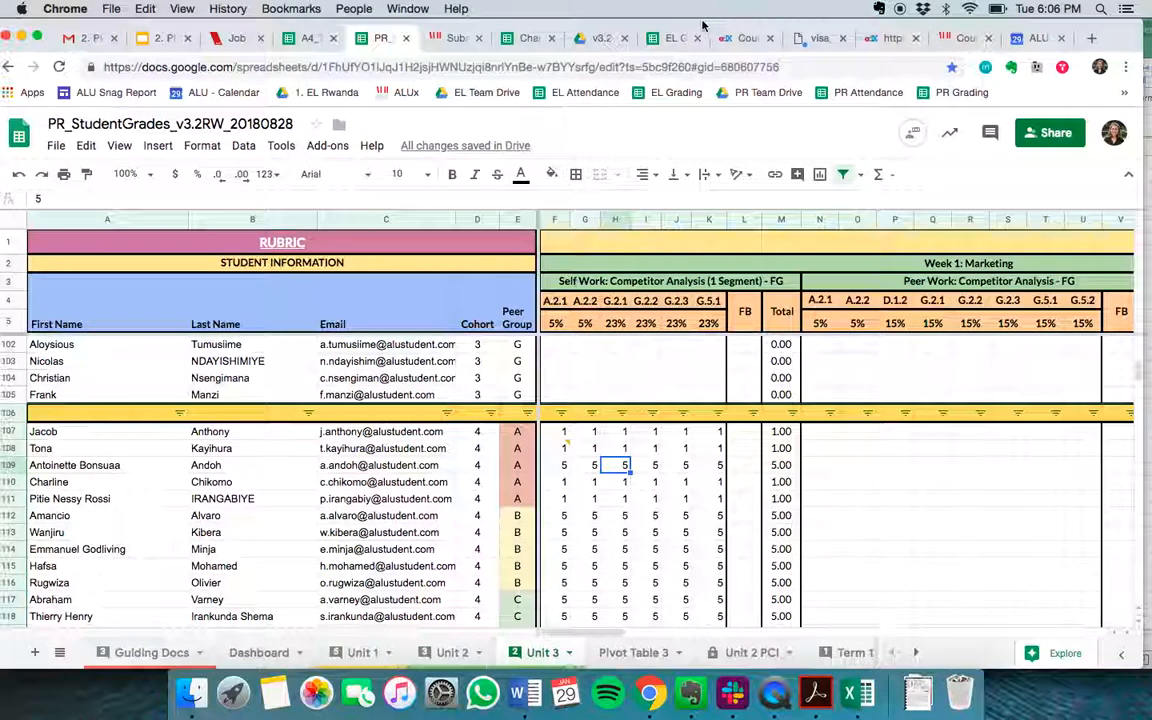
click(1143, 293)
click(240, 200)
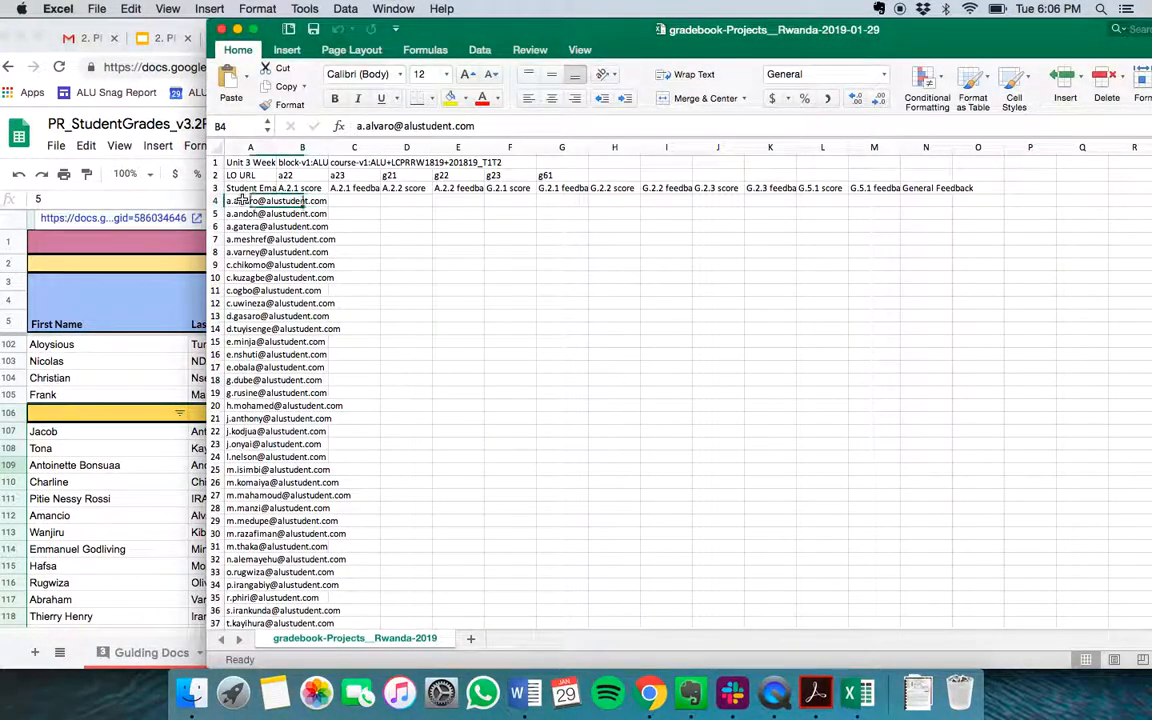
drag(240, 200, 248, 610)
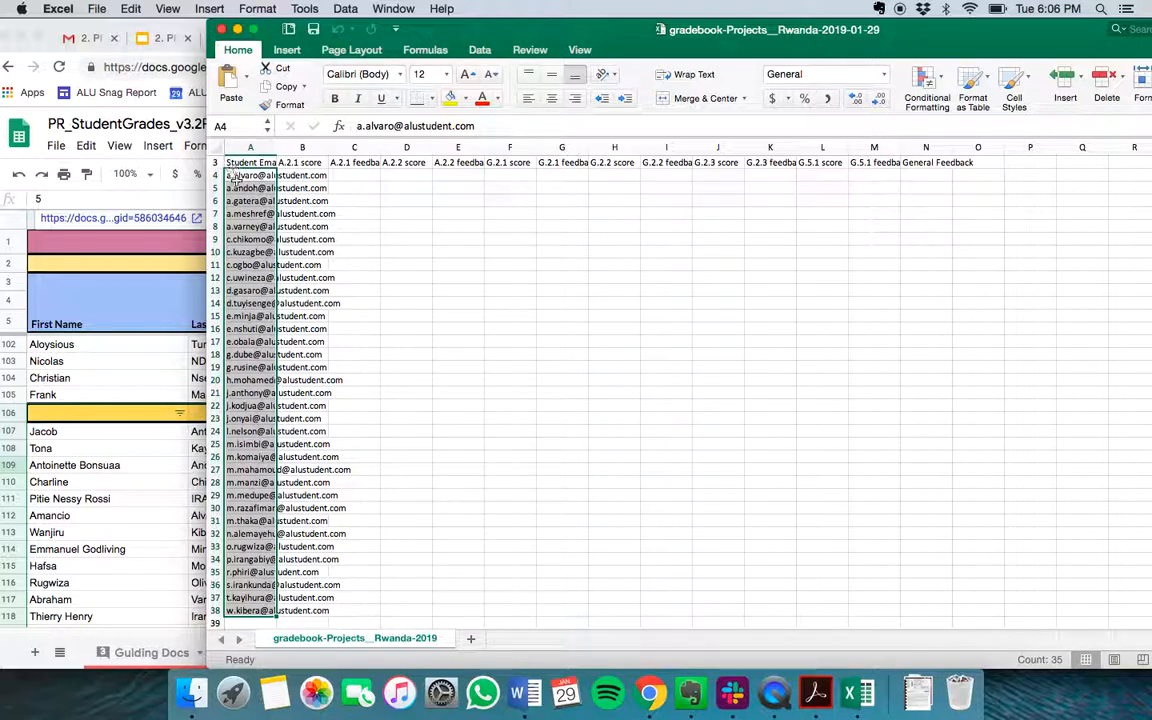
- Return to the grades spreadsheet in Chrome and sort the cohort 4 rows by email from A to Z
click(104, 420)
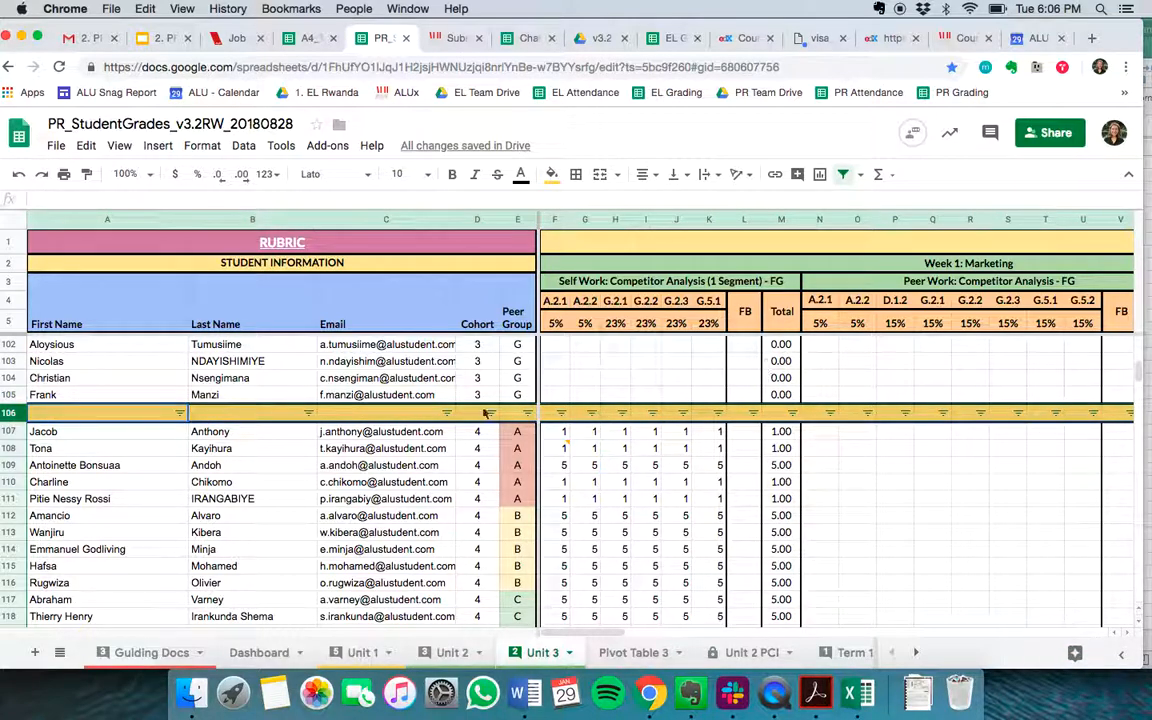
scroll(250, 538, down, 2)
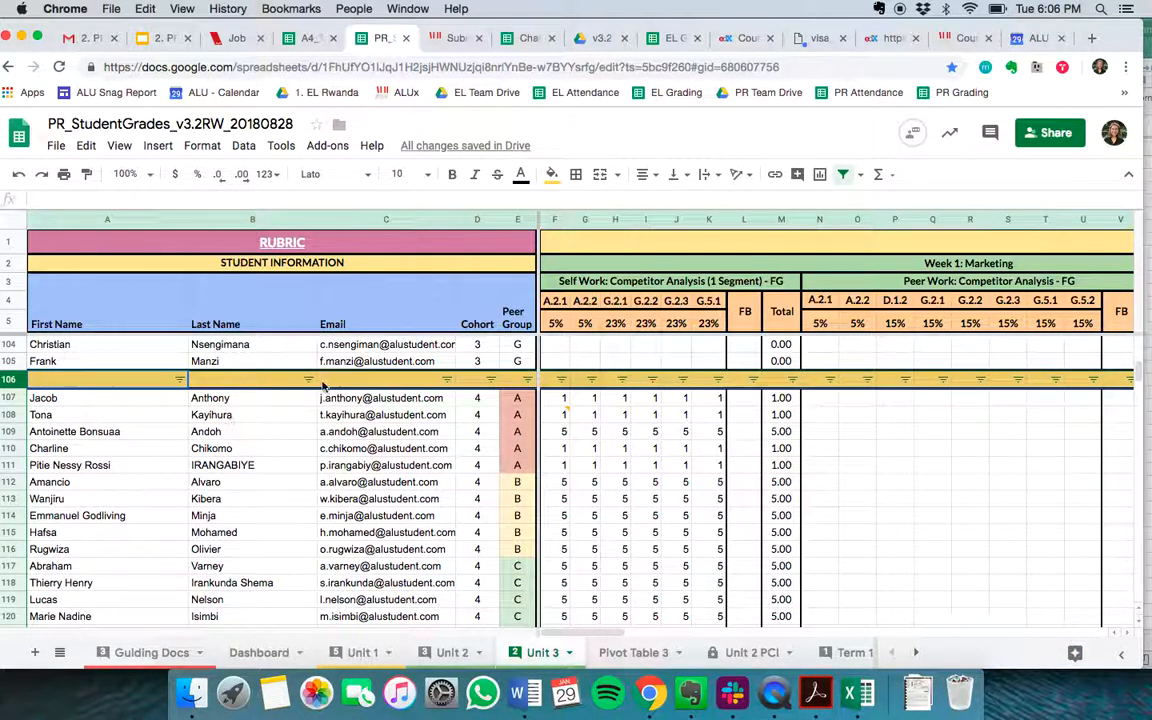
click(446, 379)
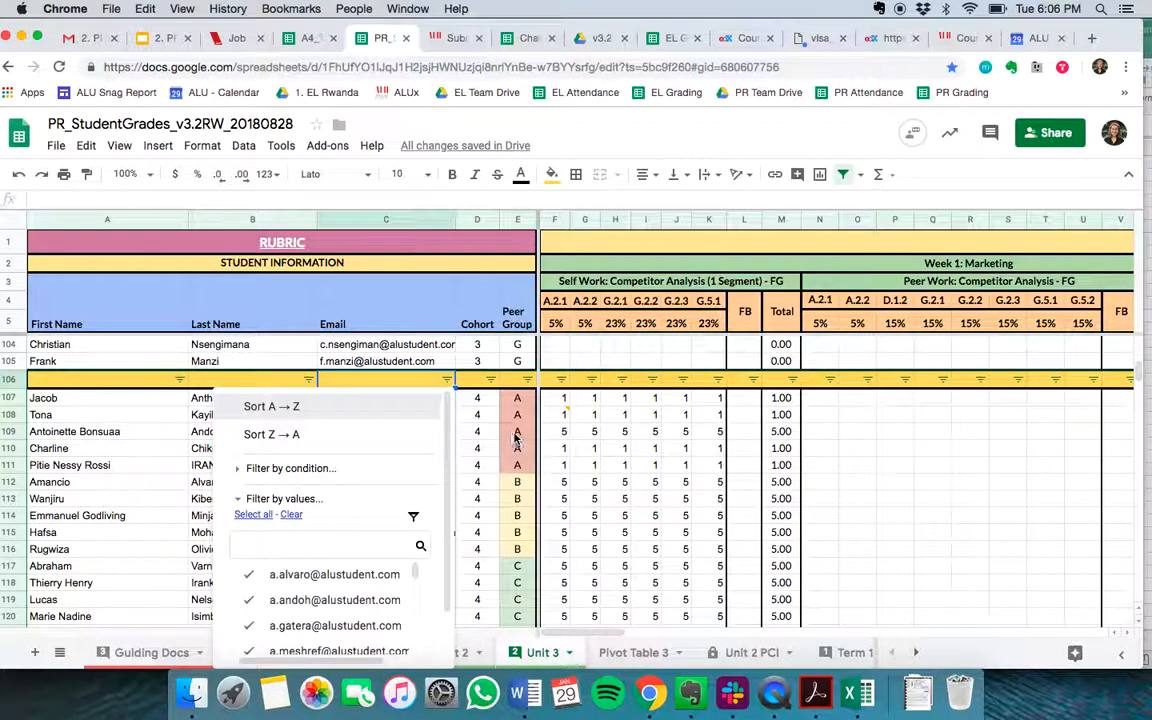
click(372, 407)
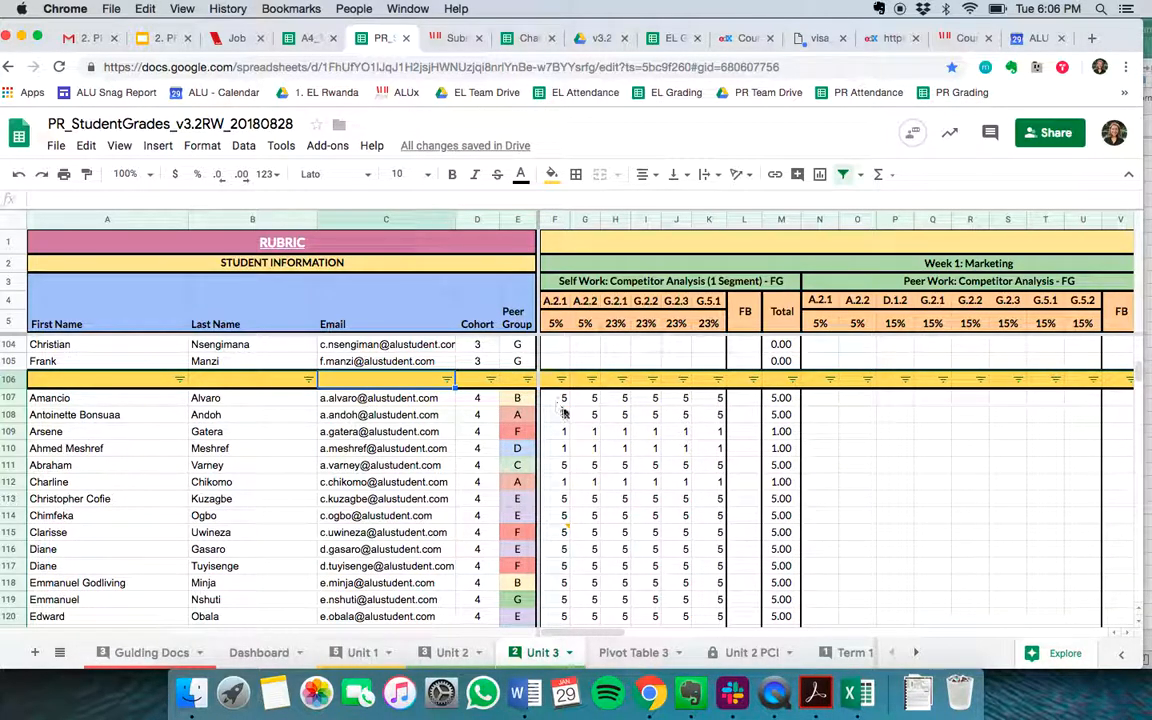
- Copy cohort 4's sorted self-work scores from A.2.1 through G.5.1 and paste them into the Excel grading sheet starting at cell B4
drag(562, 400, 718, 497)
scroll(711, 562, down, 4)
scroll(710, 562, down, 4)
key(super+c)
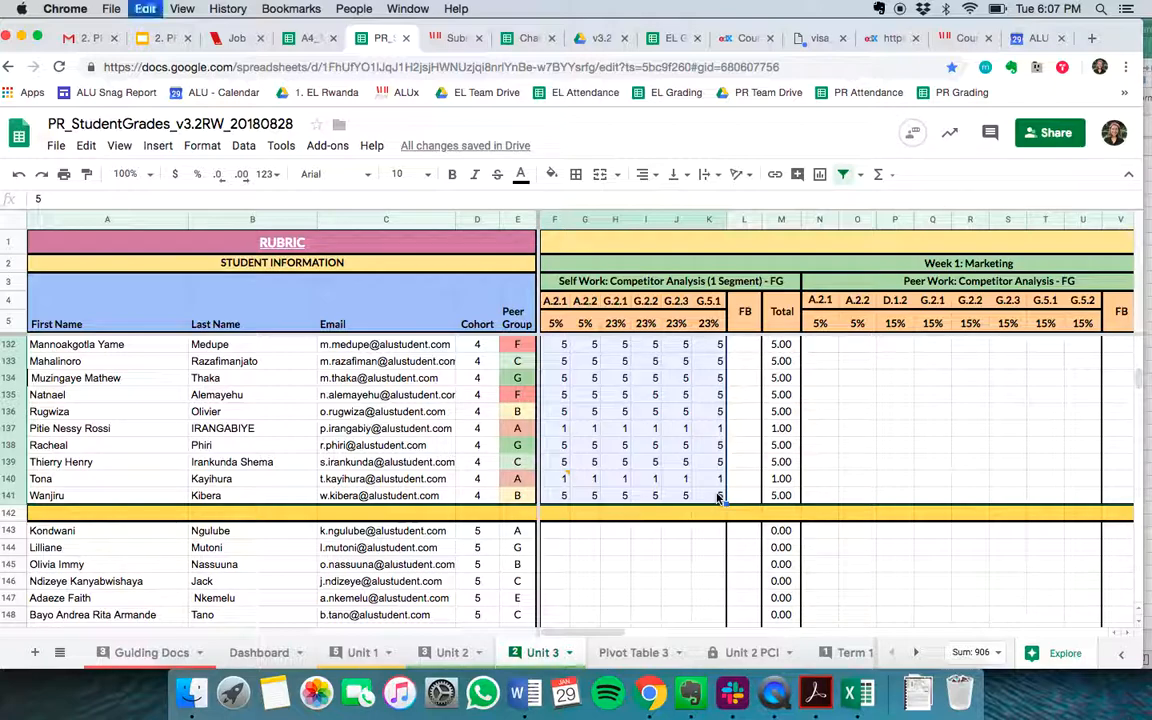
click(1147, 437)
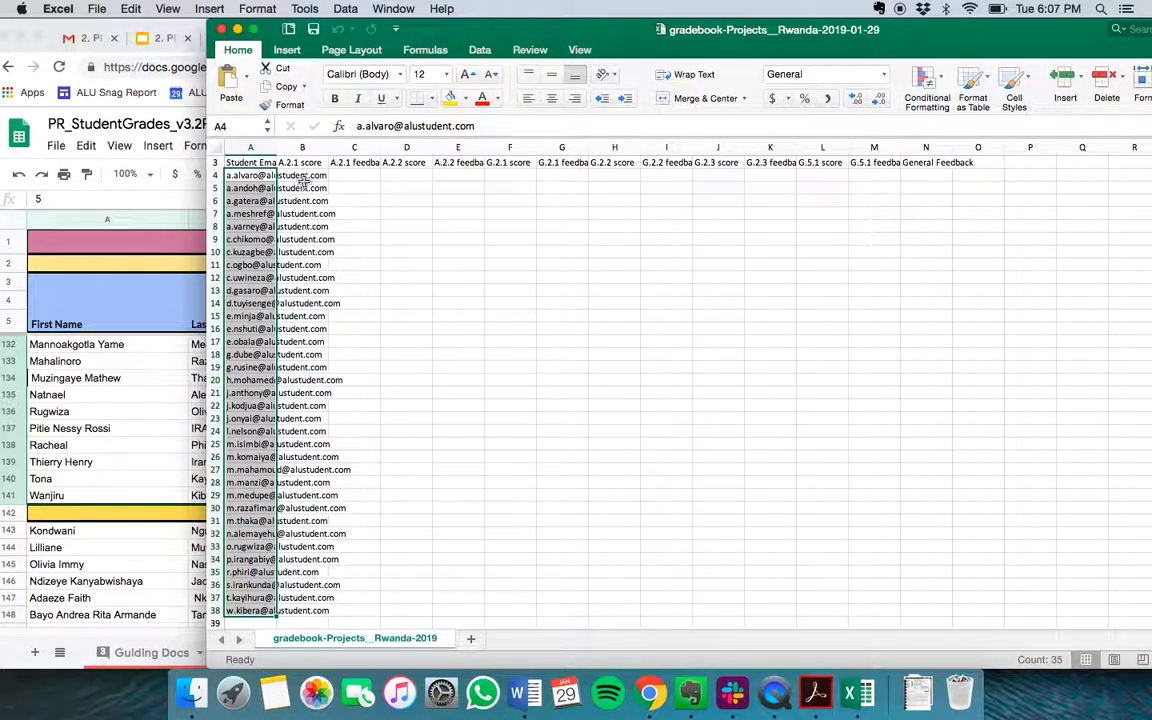
click(299, 176)
key(super+v)
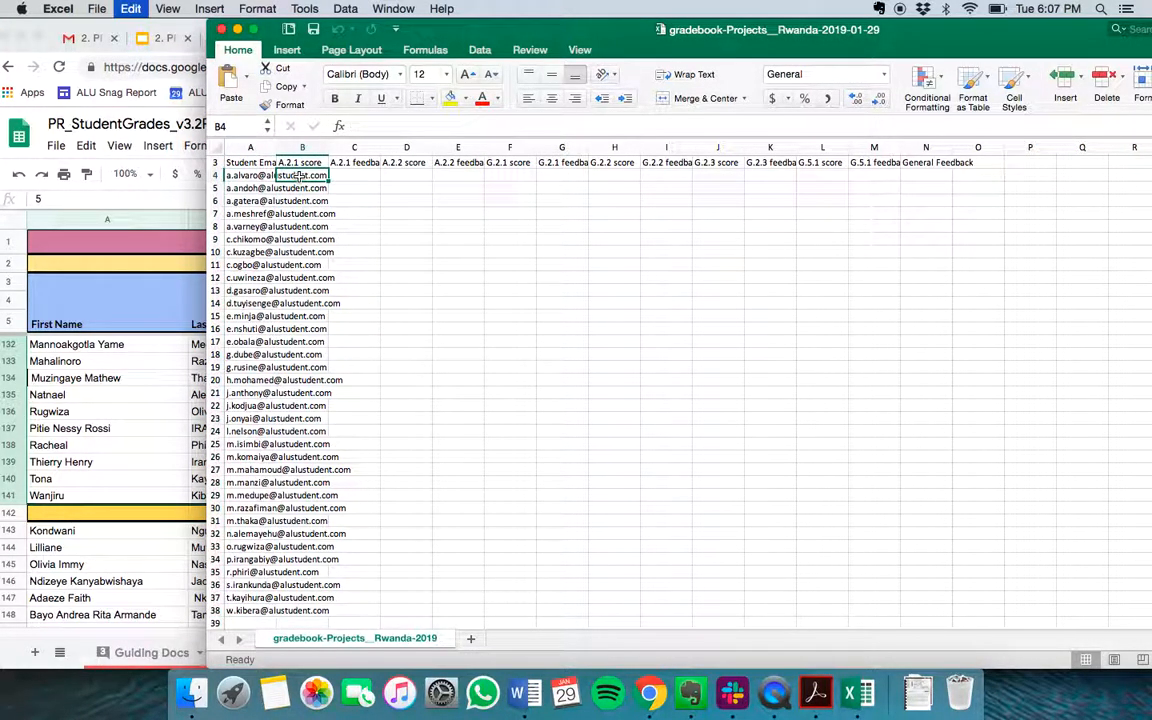
- Shift the pasted scores past the A.2.1 and A.2.2 feedback columns, starting A.2.2 scores at D4 and G.2.1 scores at F4
drag(354, 175, 555, 607)
key(super+c)
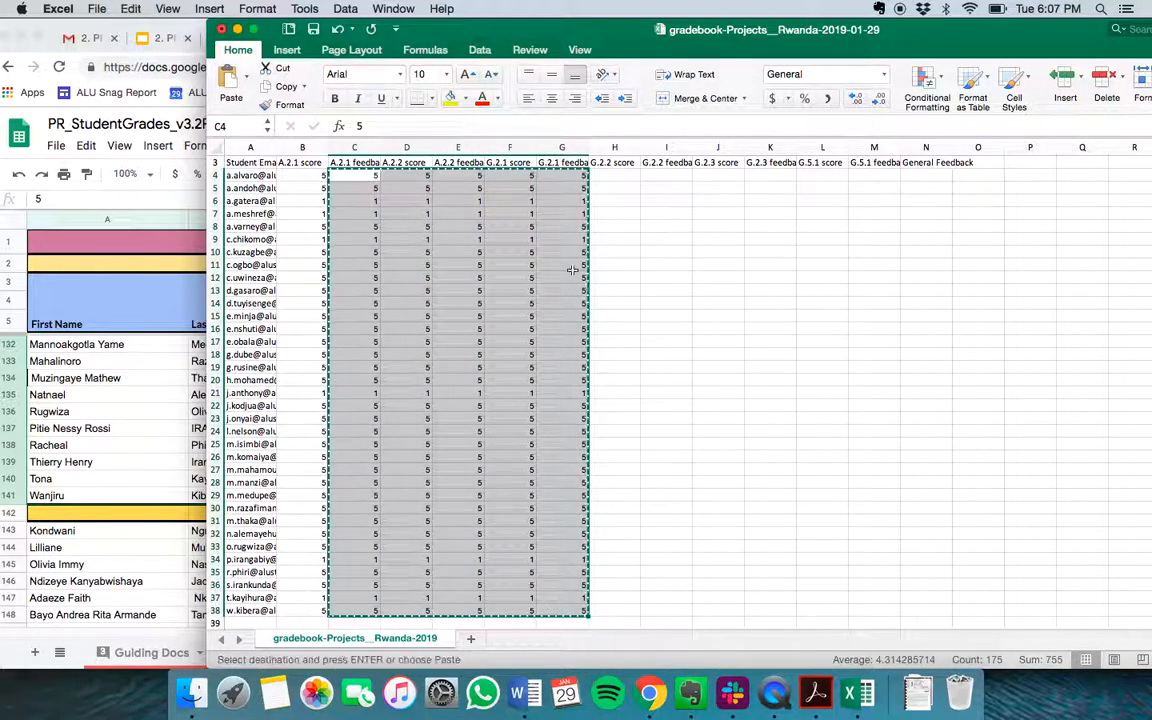
click(410, 177)
key(super+v)
drag(466, 178, 600, 604)
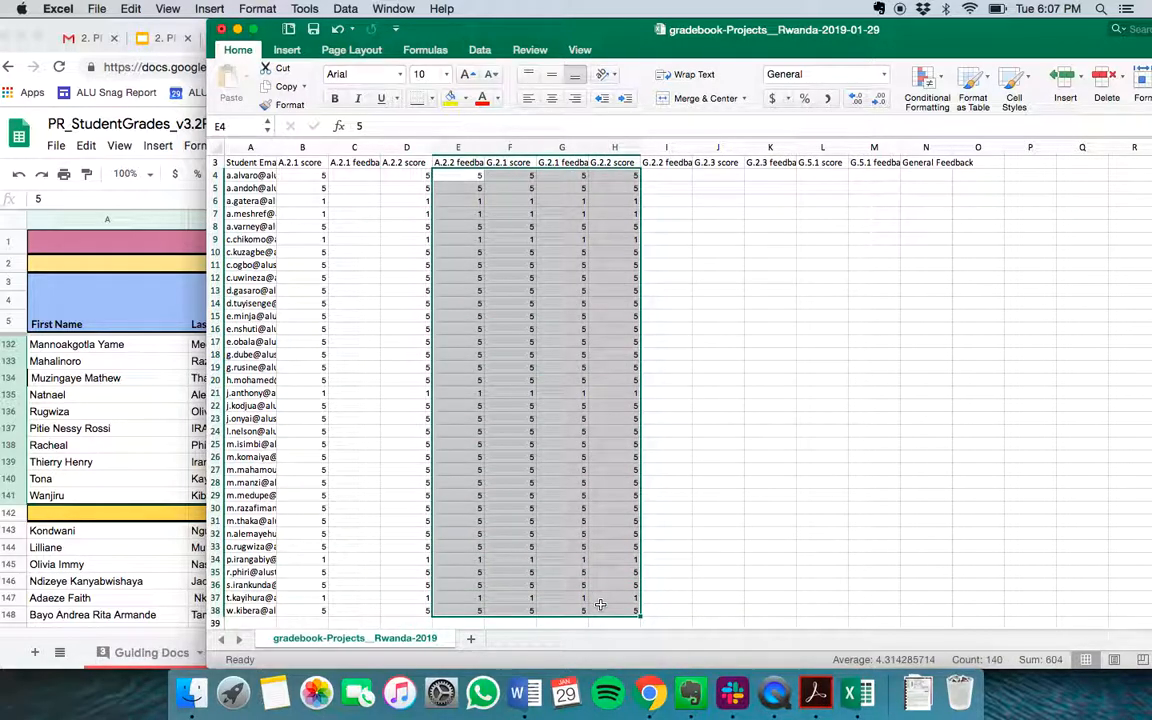
key(super+c)
click(508, 175)
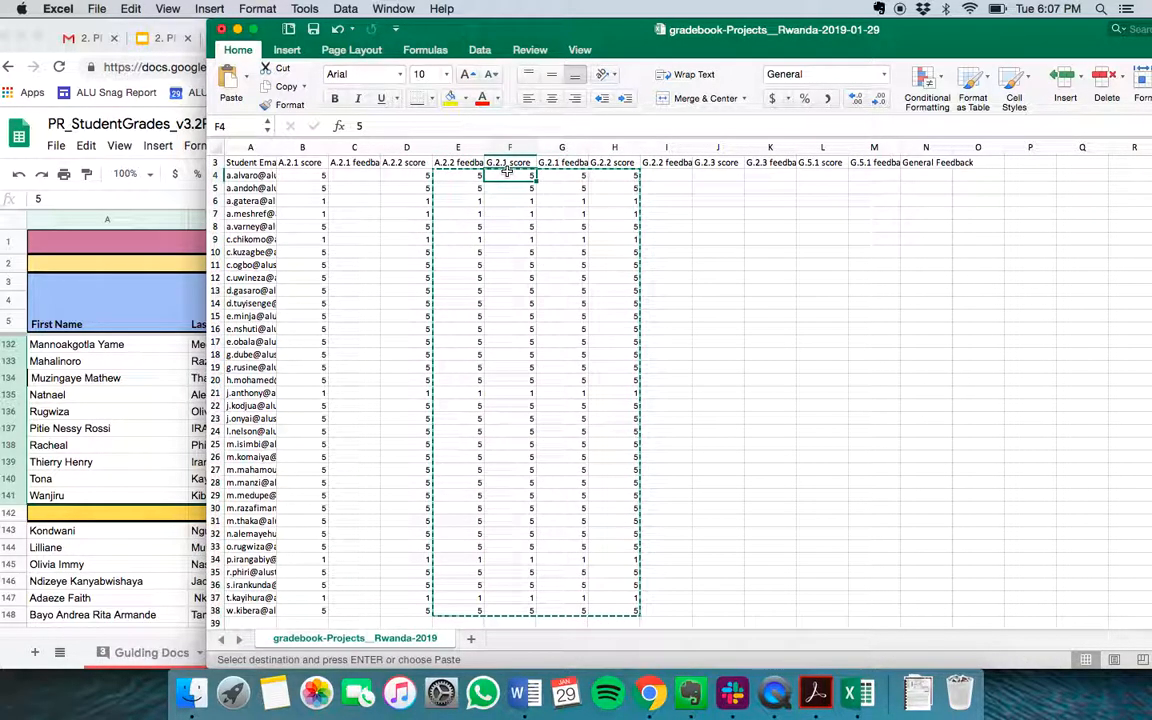
key(super+v)
- Move the remaining scores past the G.2.1 and G.2.2 feedback columns, starting G.2.2 scores at H4 and G.2.3 scores at J4
drag(562, 176, 658, 609)
key(super+c)
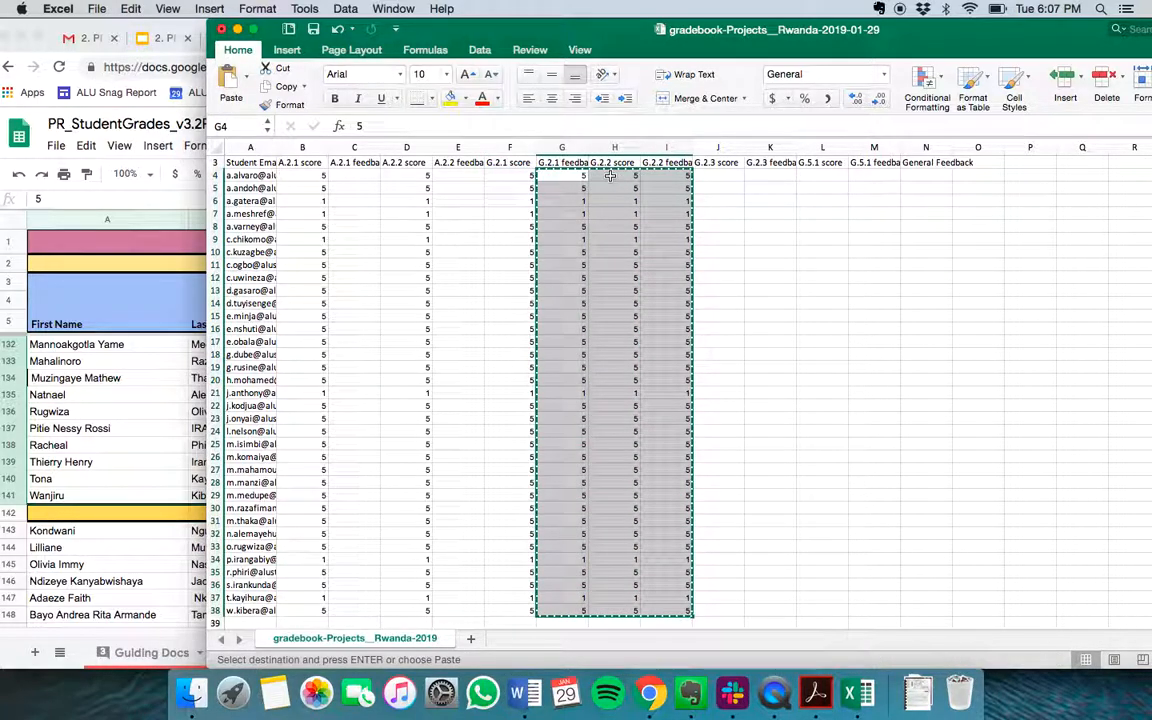
click(610, 176)
key(super+v)
drag(678, 175, 742, 612)
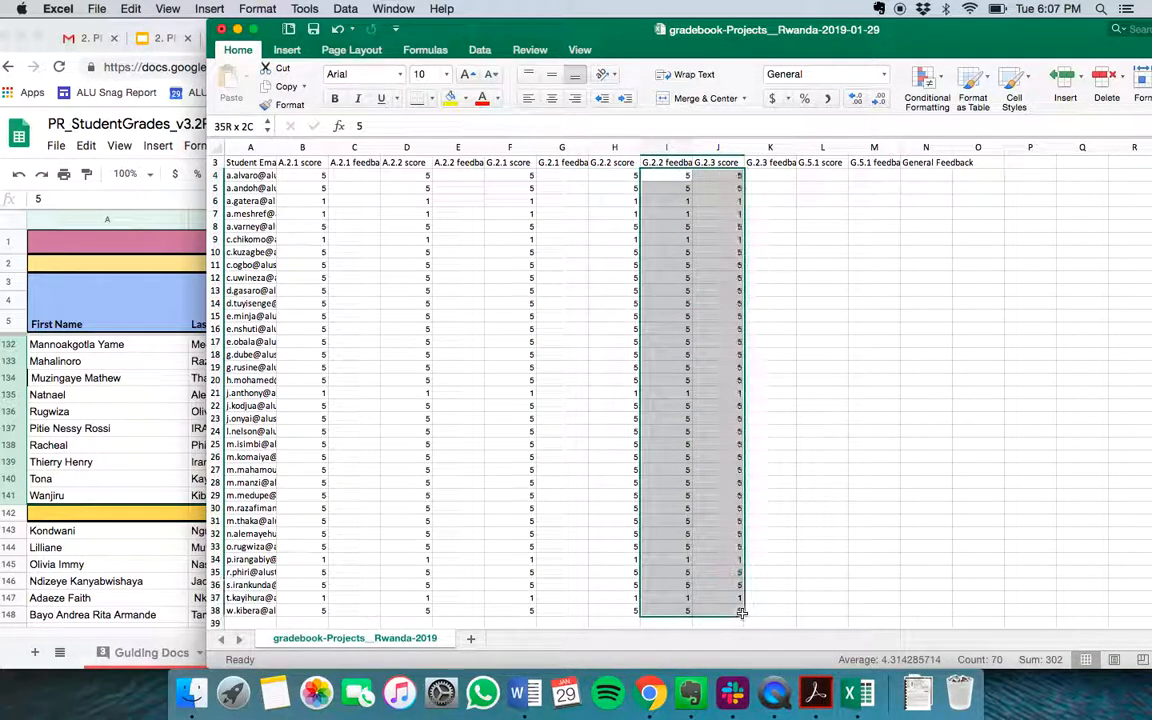
key(super+x)
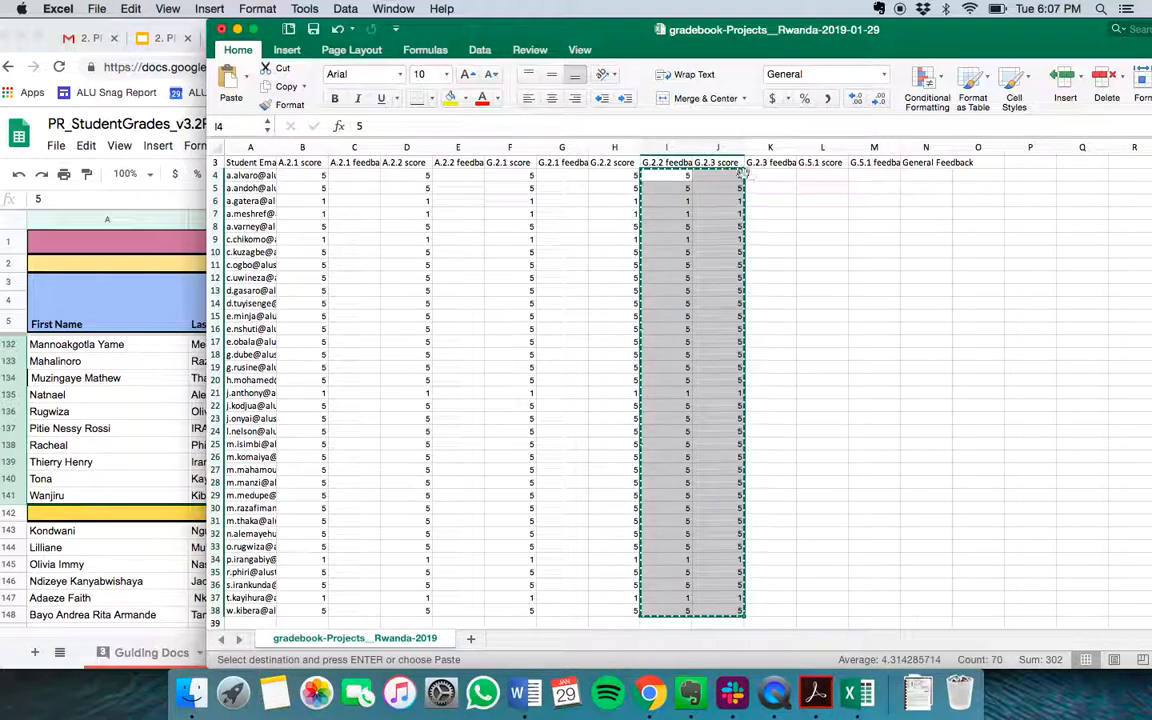
click(741, 175)
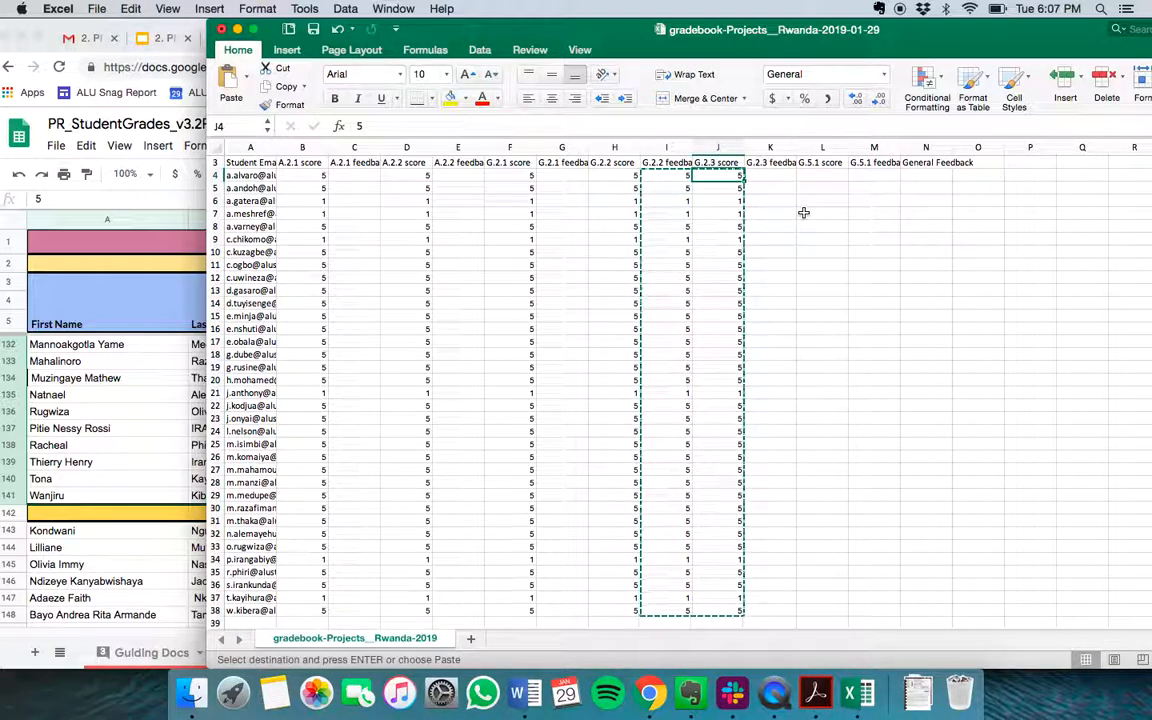
key(super+v)
- Move the last score column from G.2.3 feedback to G.5.1 score at L4, and check the A.2.1 and A.2.2 scores
drag(765, 178, 768, 612)
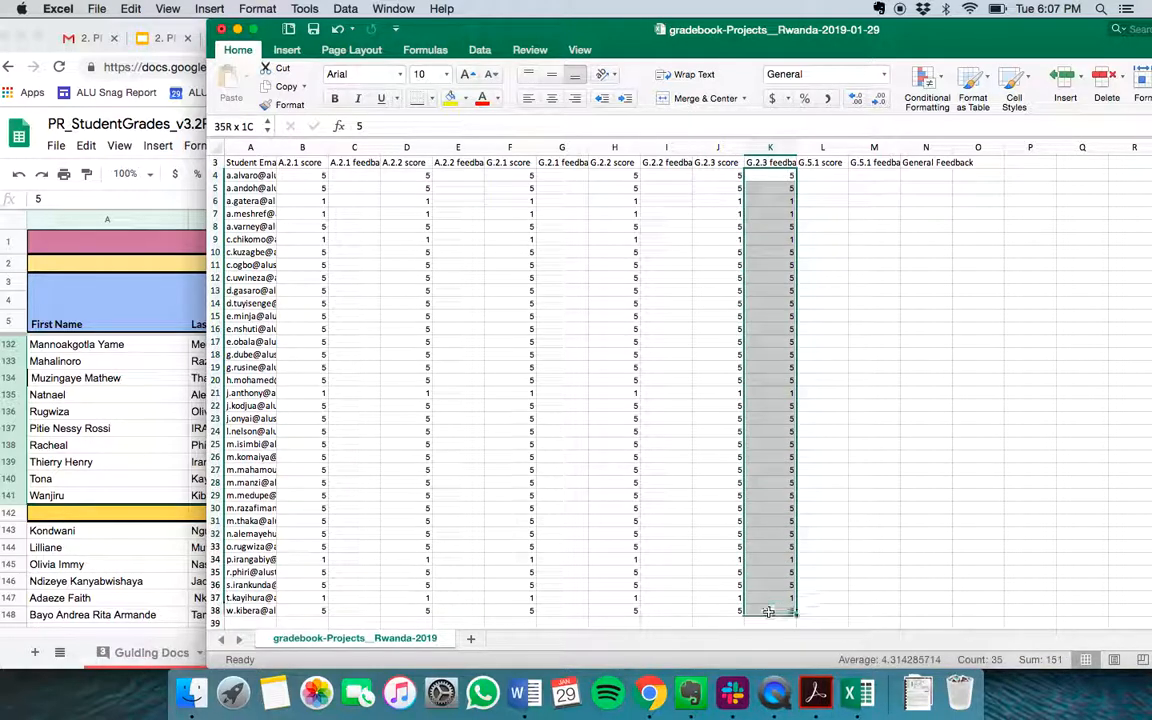
key(super+x)
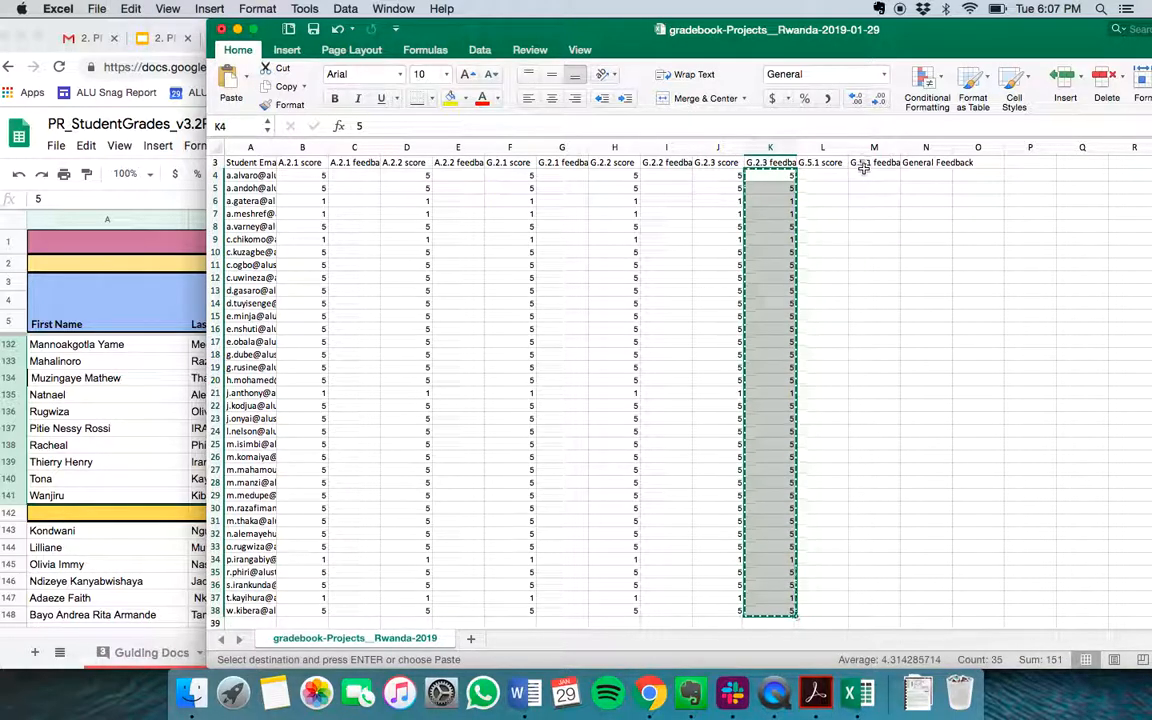
click(864, 174)
click(816, 178)
key(super+v)
click(876, 189)
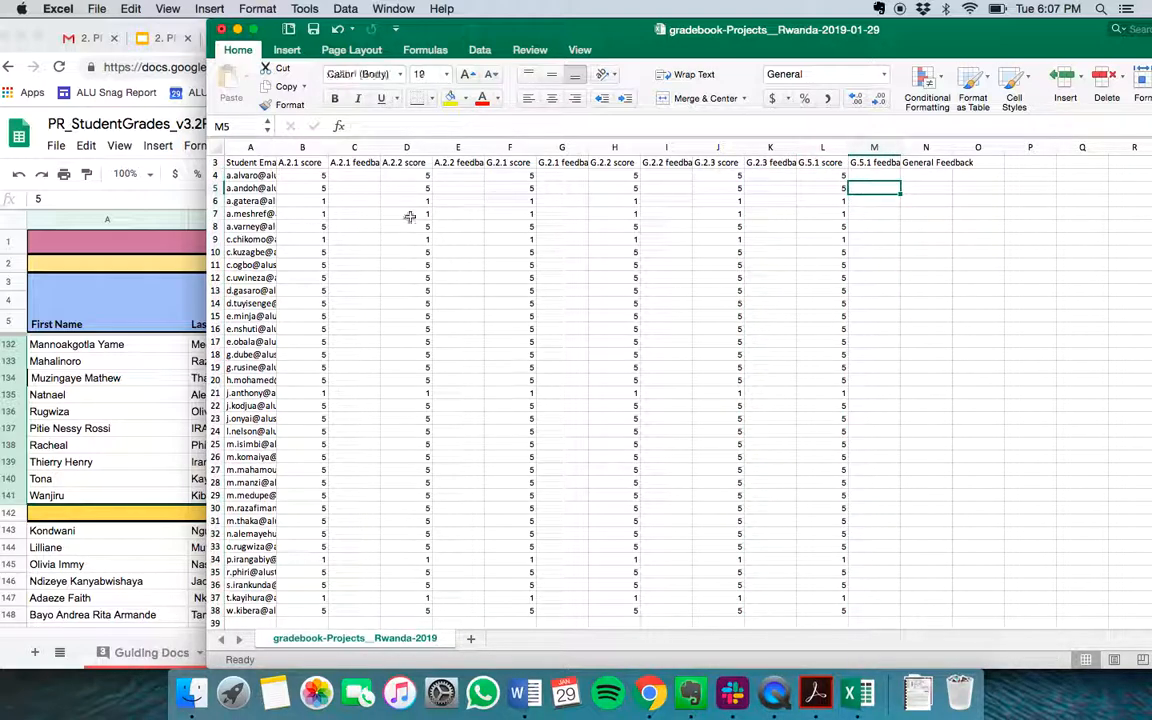
drag(312, 178, 316, 301)
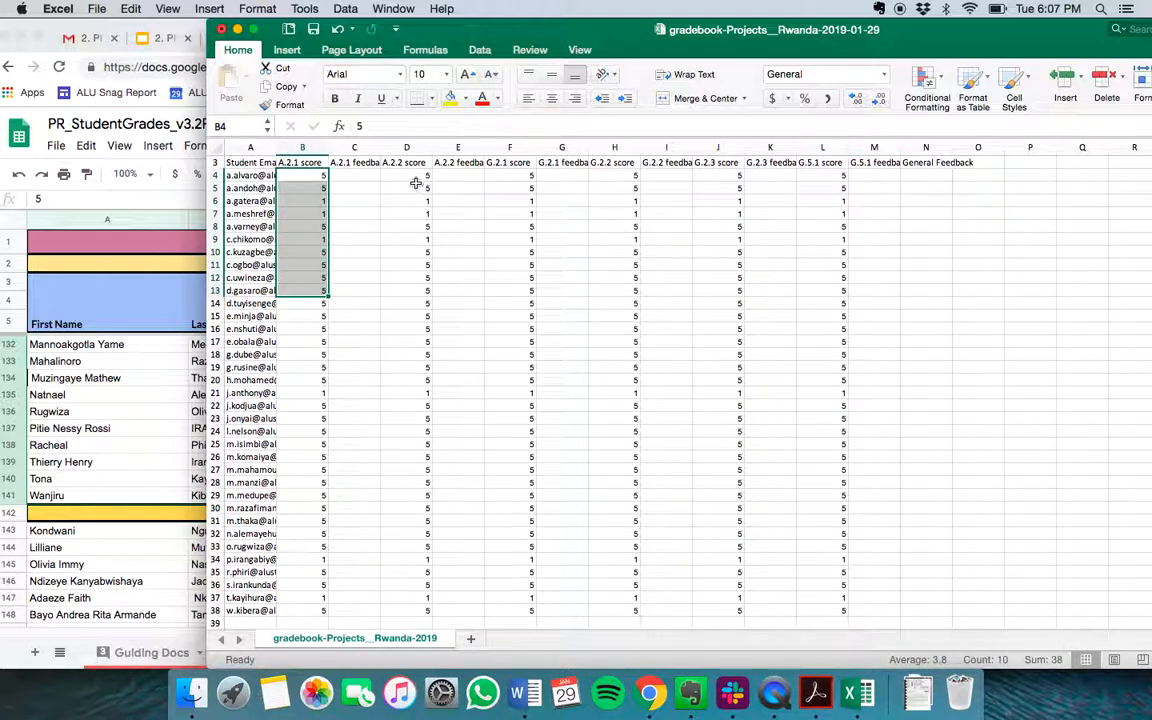
drag(400, 176, 429, 305)
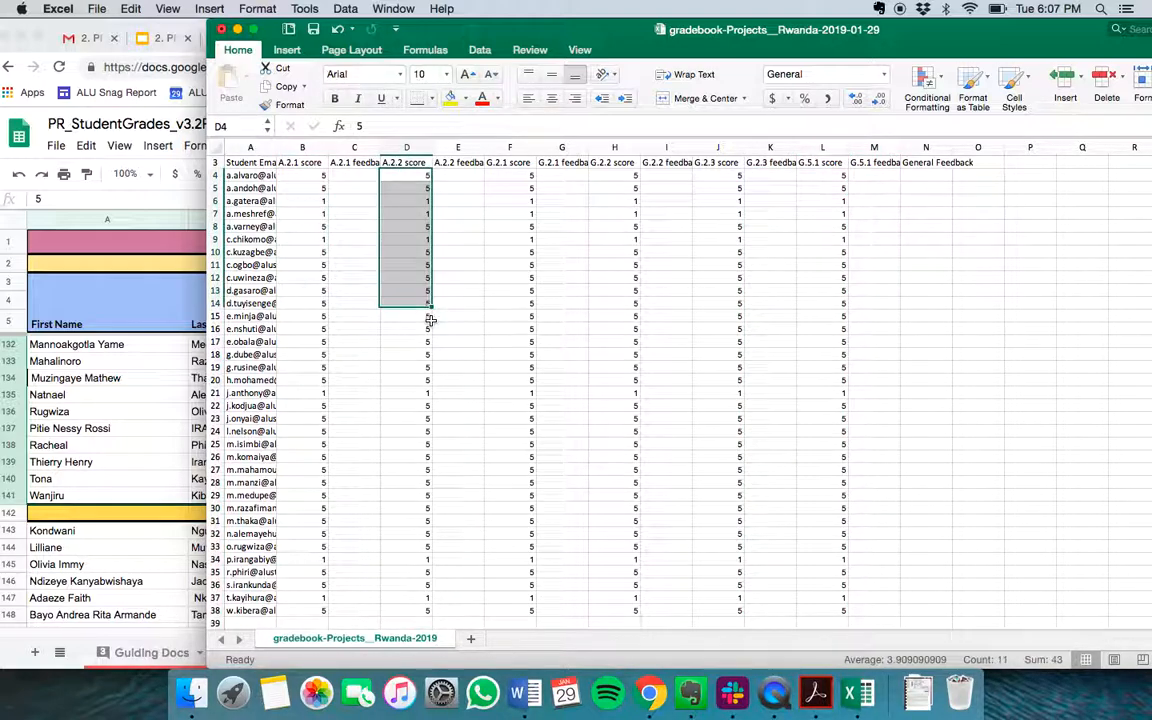
- Enter "Great job!" as the first student's General Feedback and save the grading sheet in its current format
click(935, 178)
text(Great j)
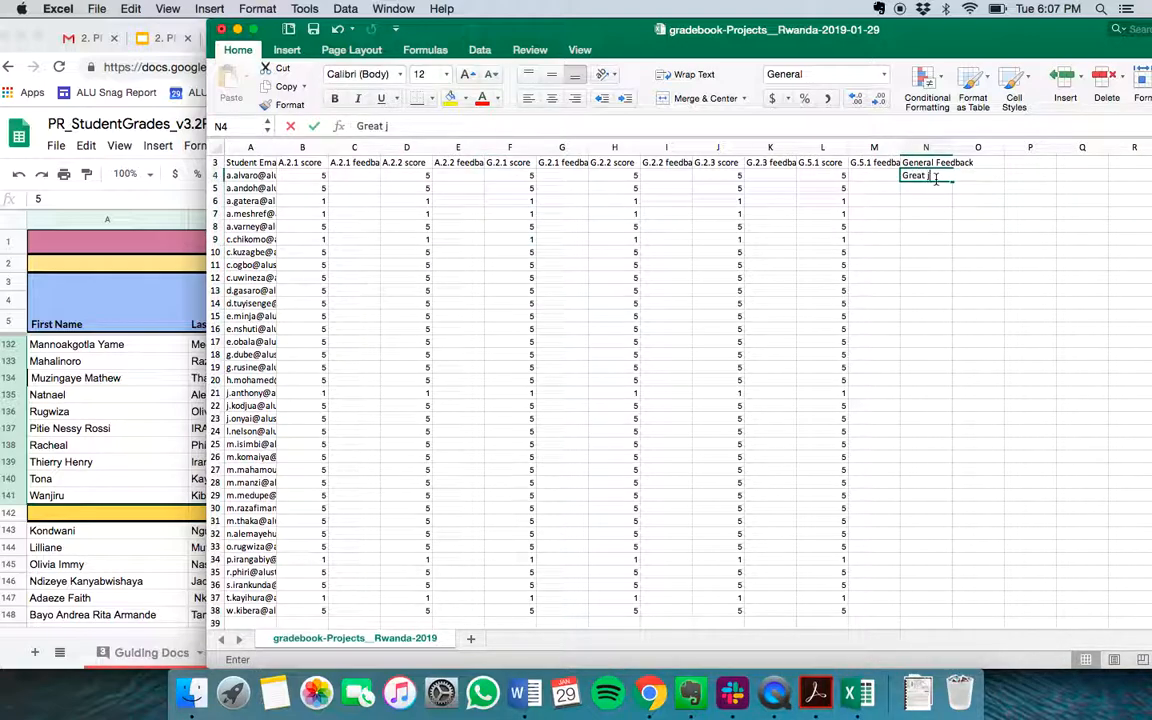
text(ob!)
key(Return)
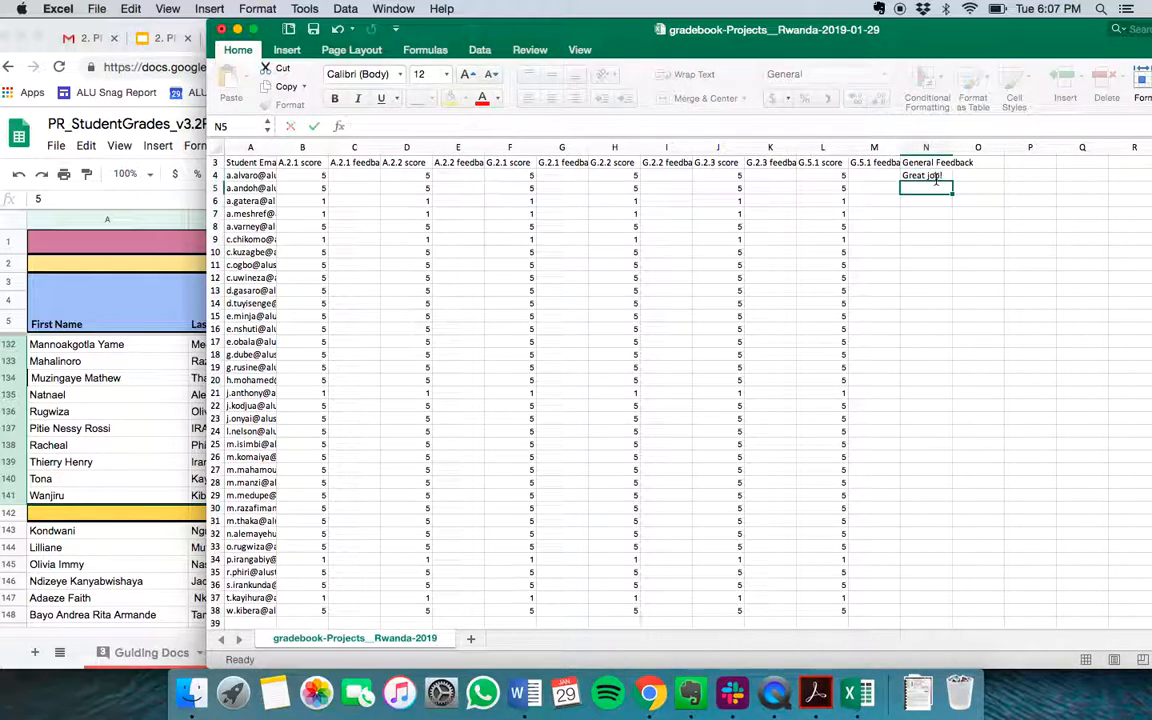
key(cmd+s)
key(Return)
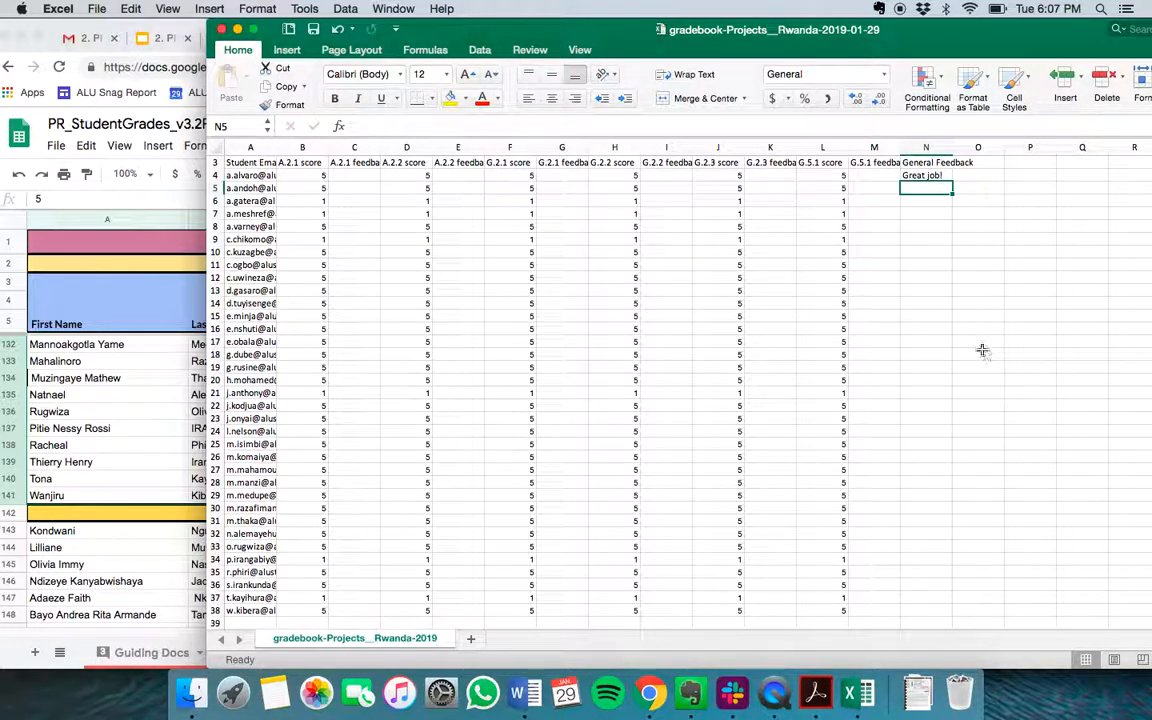
- Upload gradebook-Projects__Rwanda-2019-01-29.csv from Downloads as cohort 4's grading sheet in the ALUx Gradebook in Chrome
scroll(285, 419, up, 1)
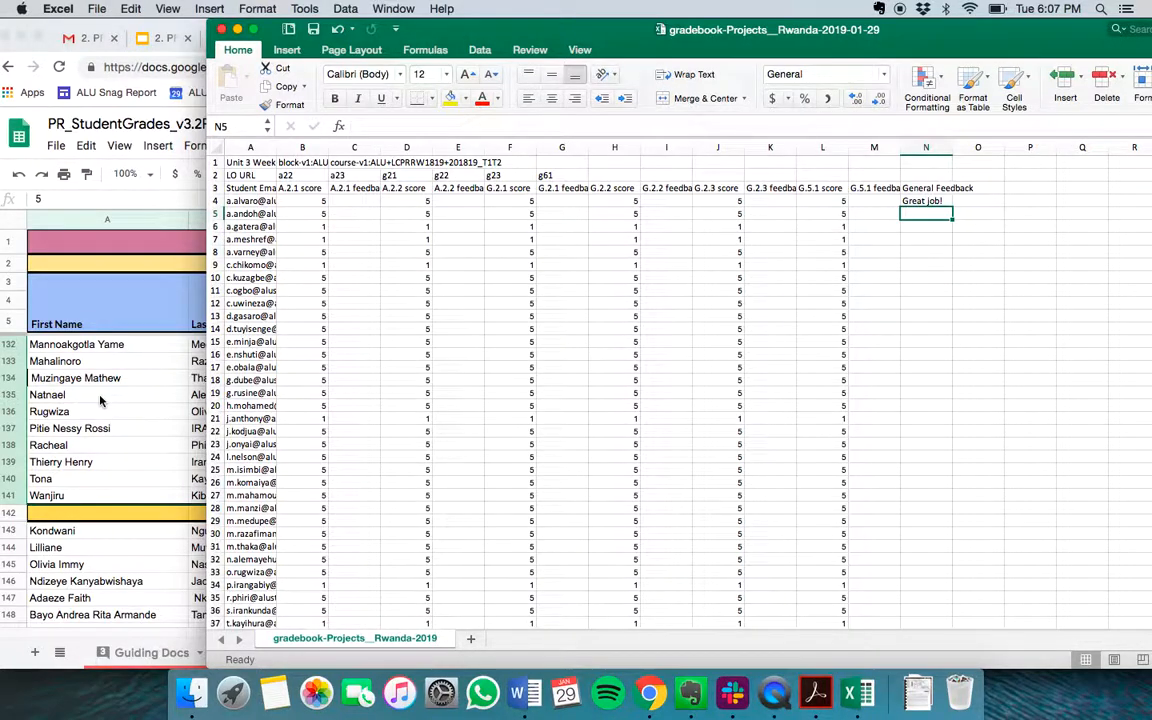
click(89, 355)
click(888, 48)
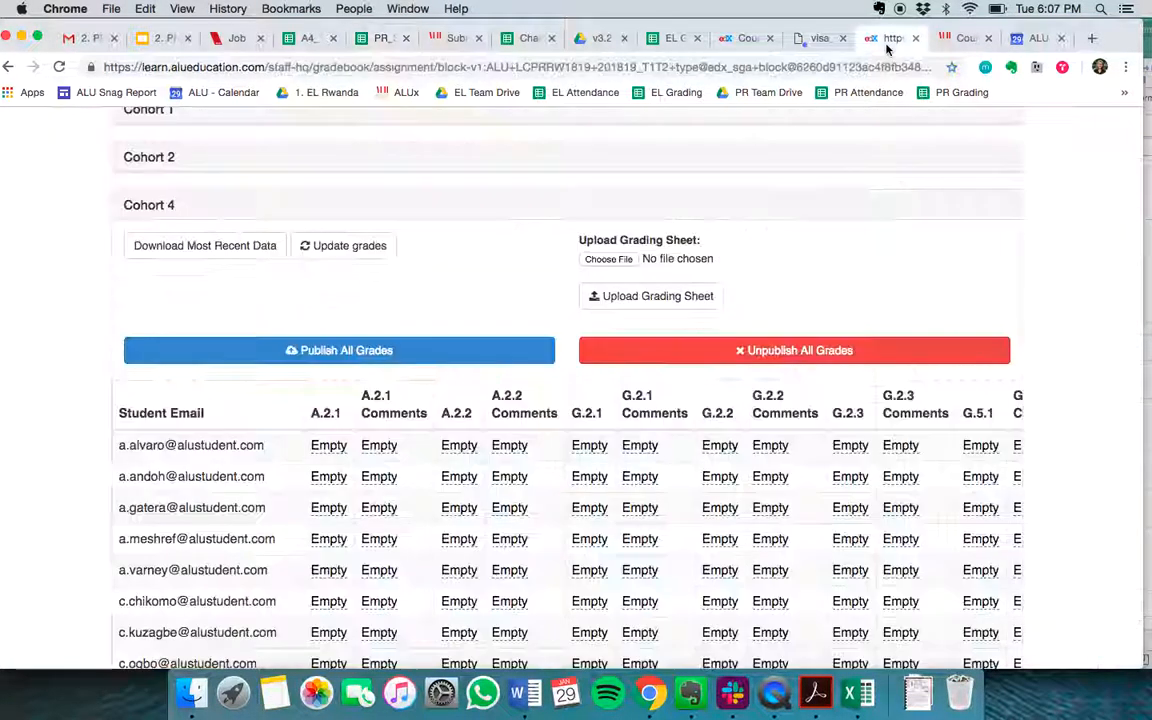
click(620, 261)
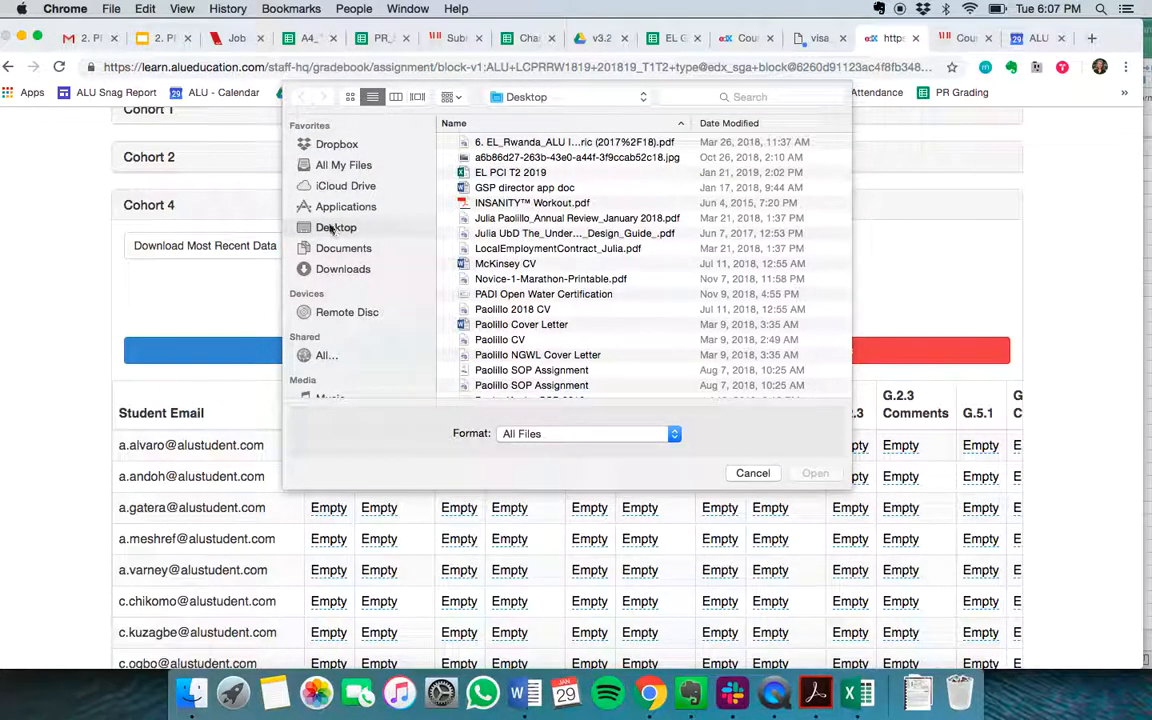
click(355, 266)
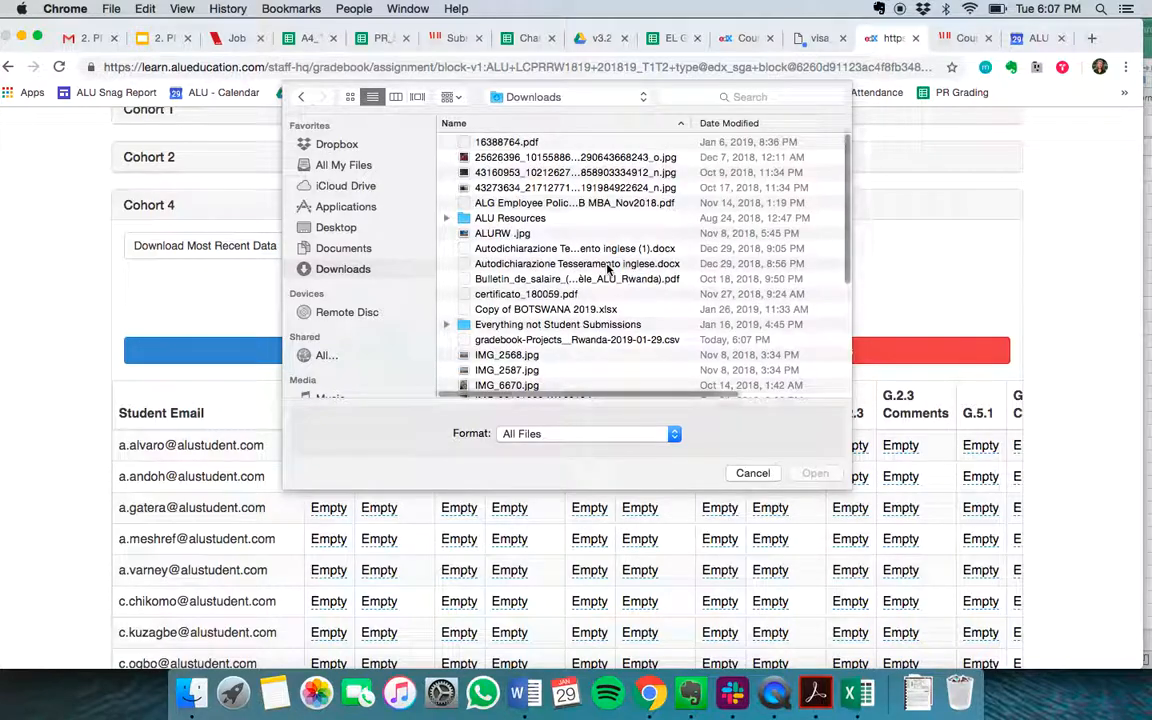
scroll(607, 268, down, 3)
double_click(580, 285)
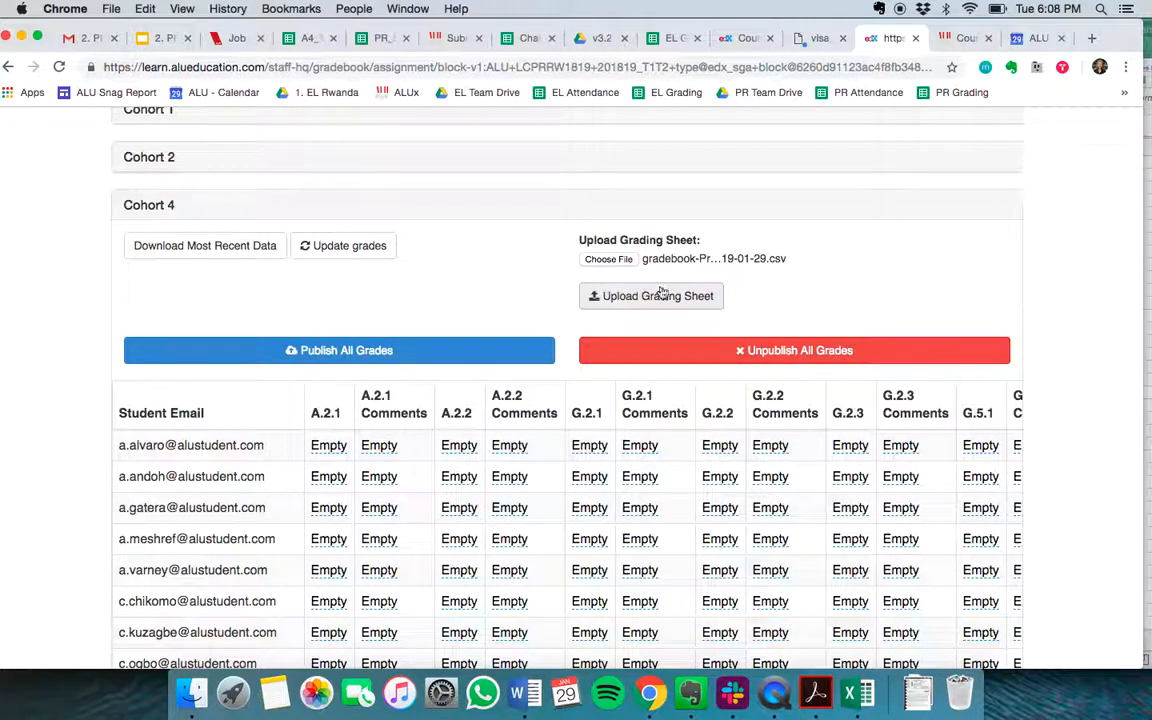
click(666, 298)
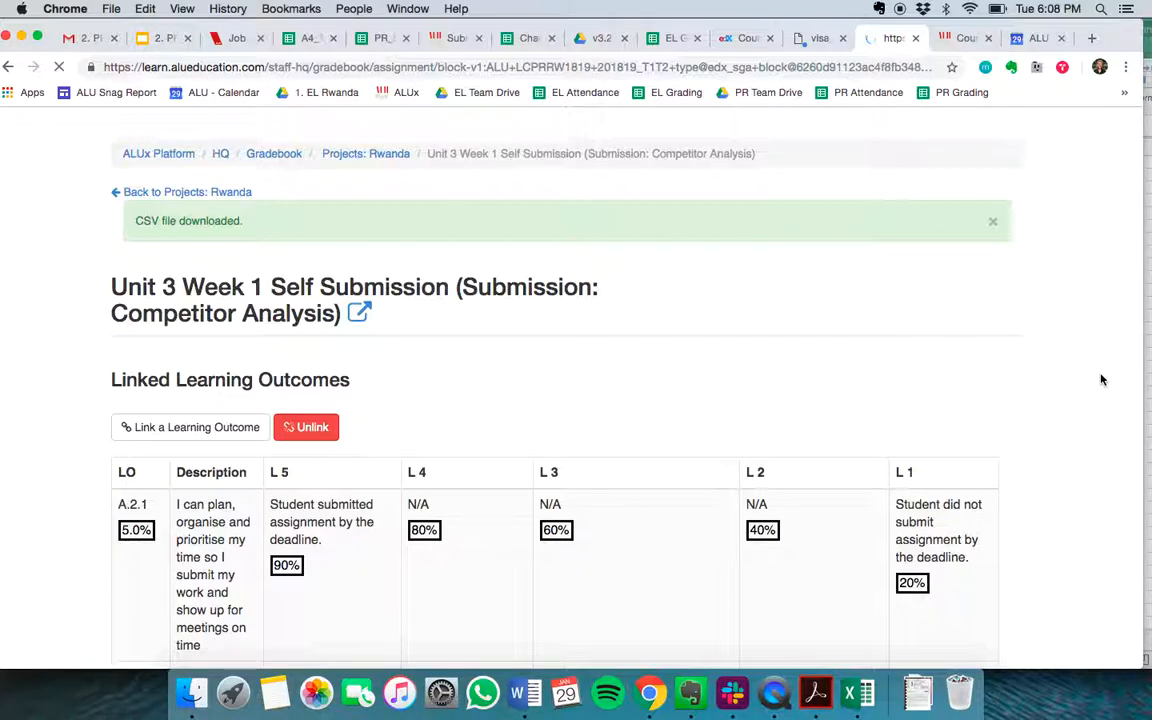
- Open Cohort 4 in the Student Gradebook and check the uploaded scores and general comments across all learning outcome columns
scroll(1101, 380, down, 10)
scroll(1101, 380, up, 5)
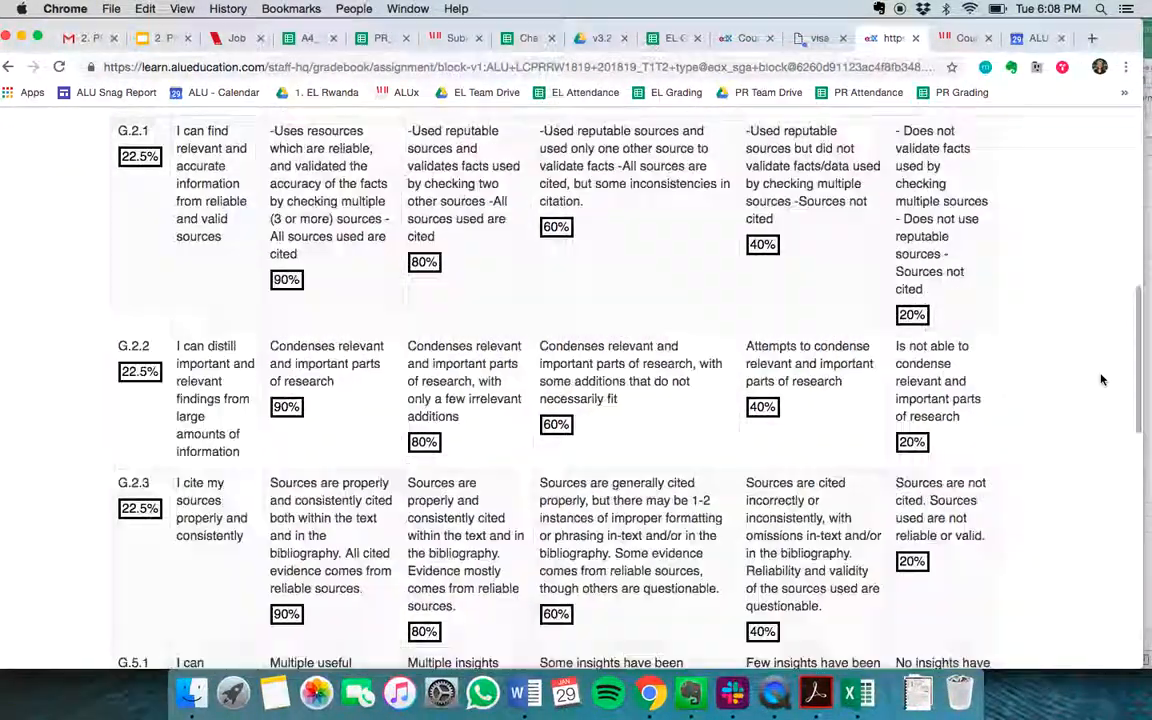
scroll(1101, 380, up, 10)
scroll(1101, 380, down, 12)
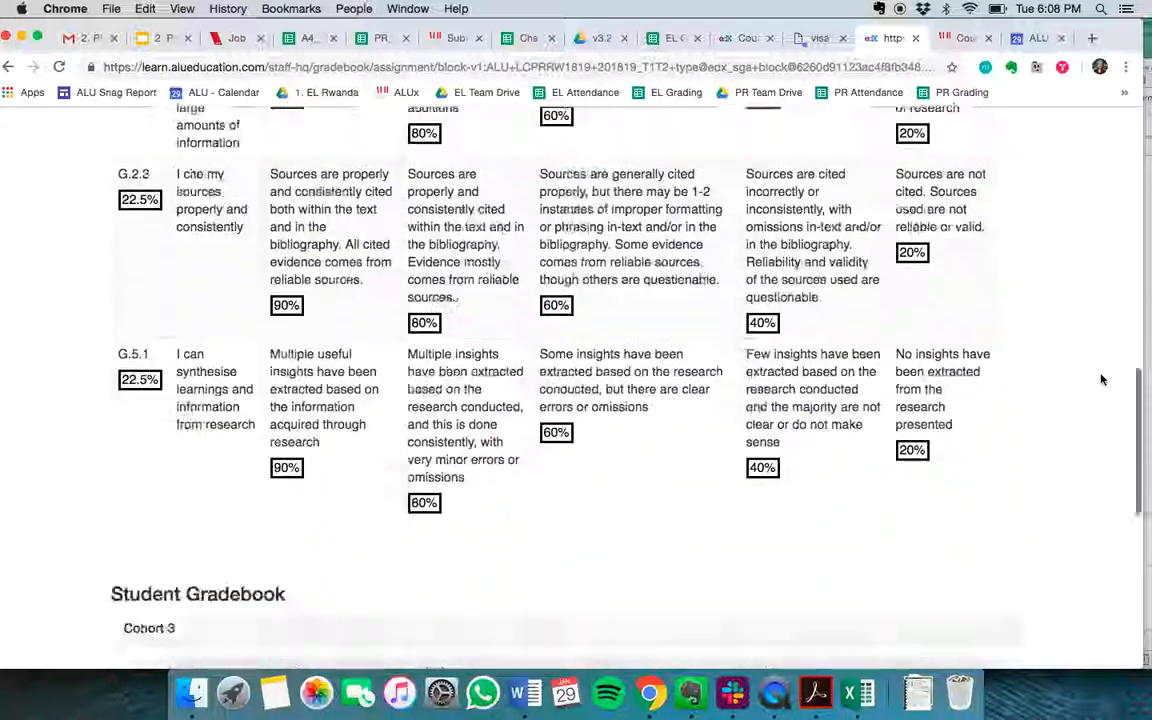
scroll(1101, 380, down, 5)
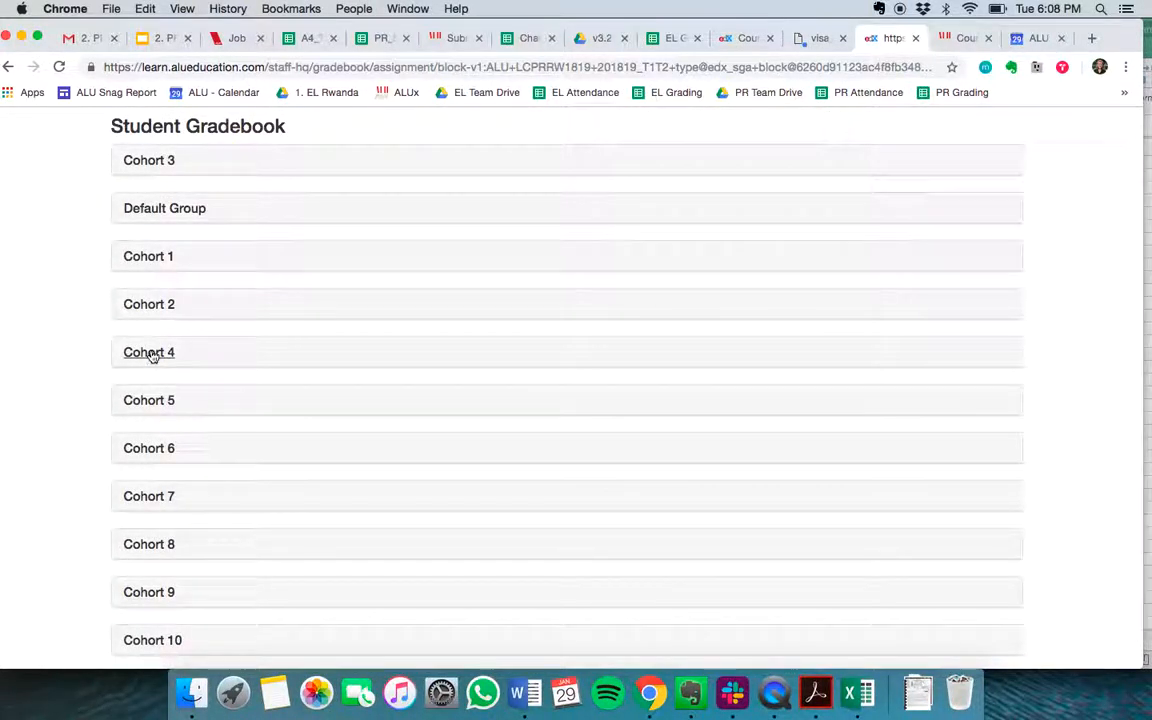
click(150, 355)
scroll(677, 368, down, 5)
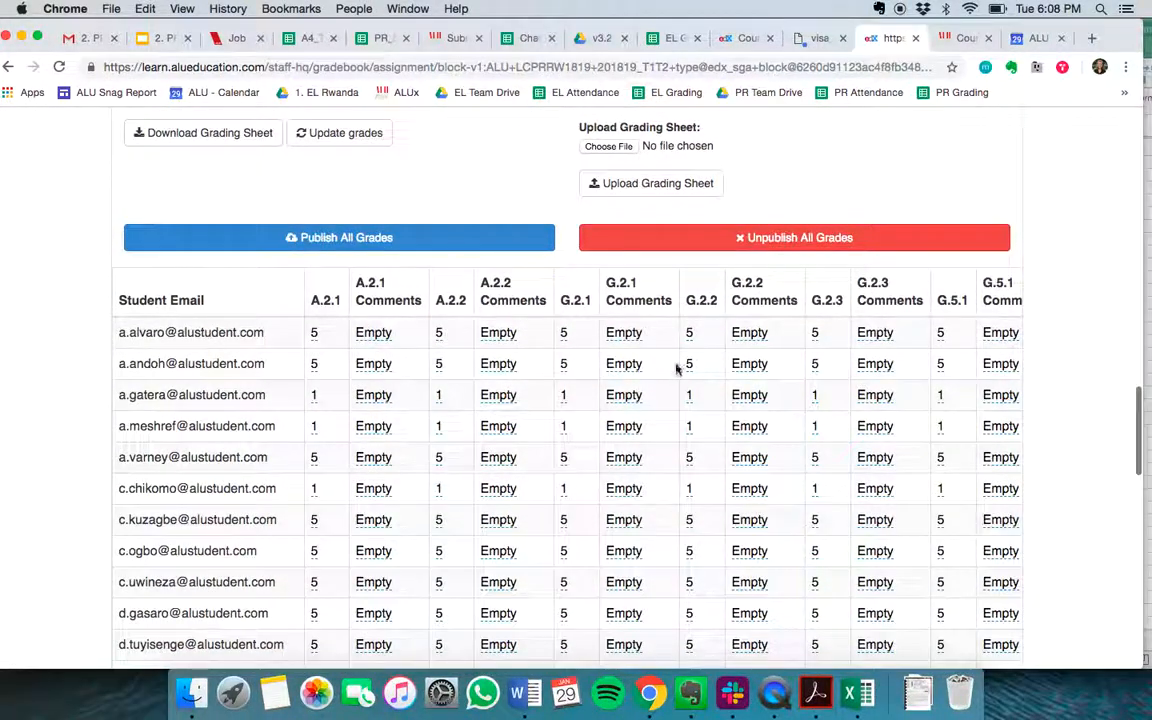
scroll(658, 420, right, 1)
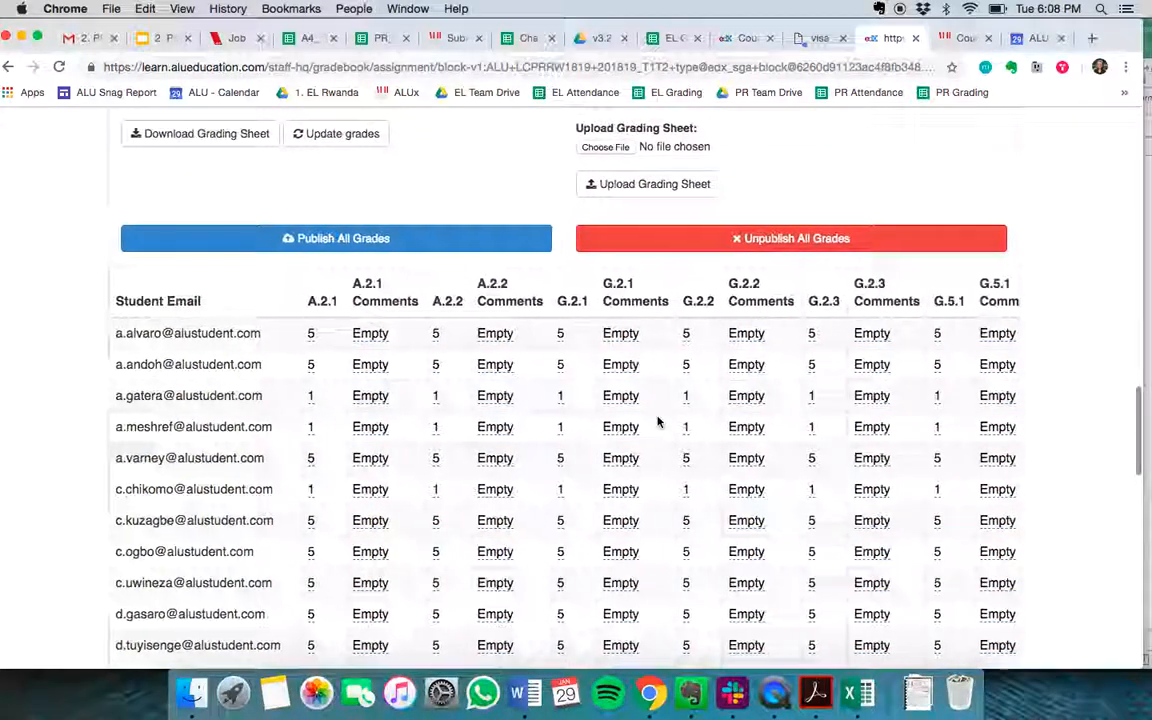
scroll(843, 400, down, 3)
scroll(843, 403, right, 4)
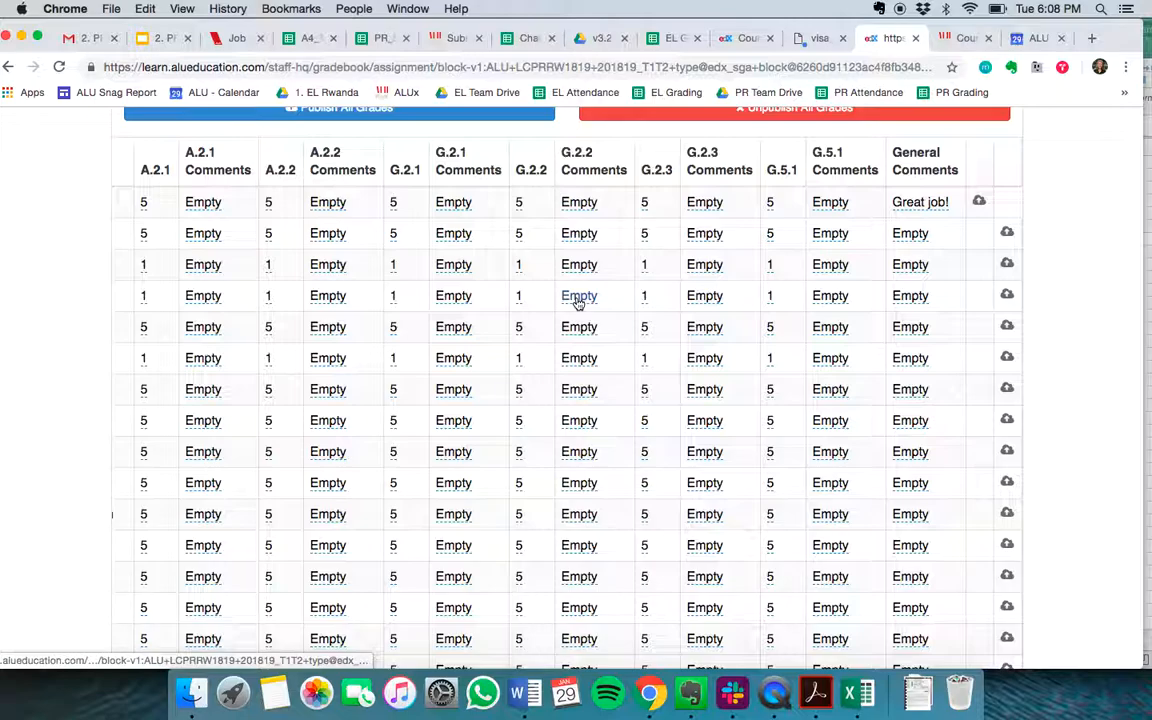
scroll(585, 299, left, 1)
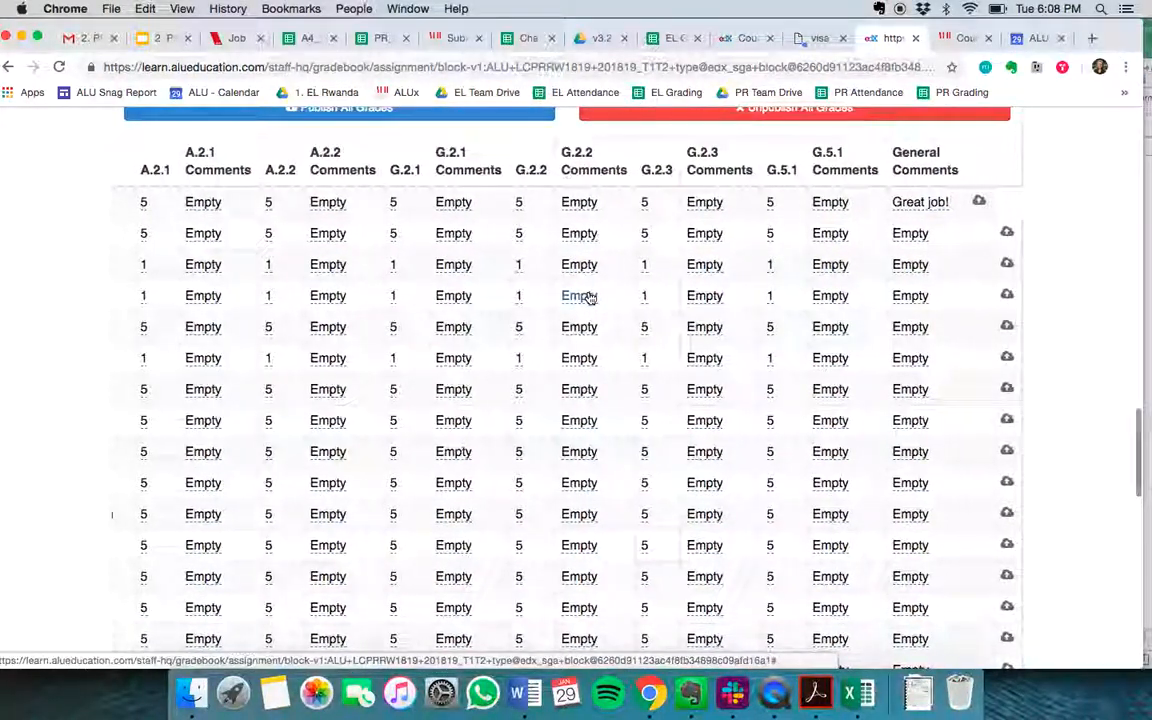
scroll(190, 386, left, 4)
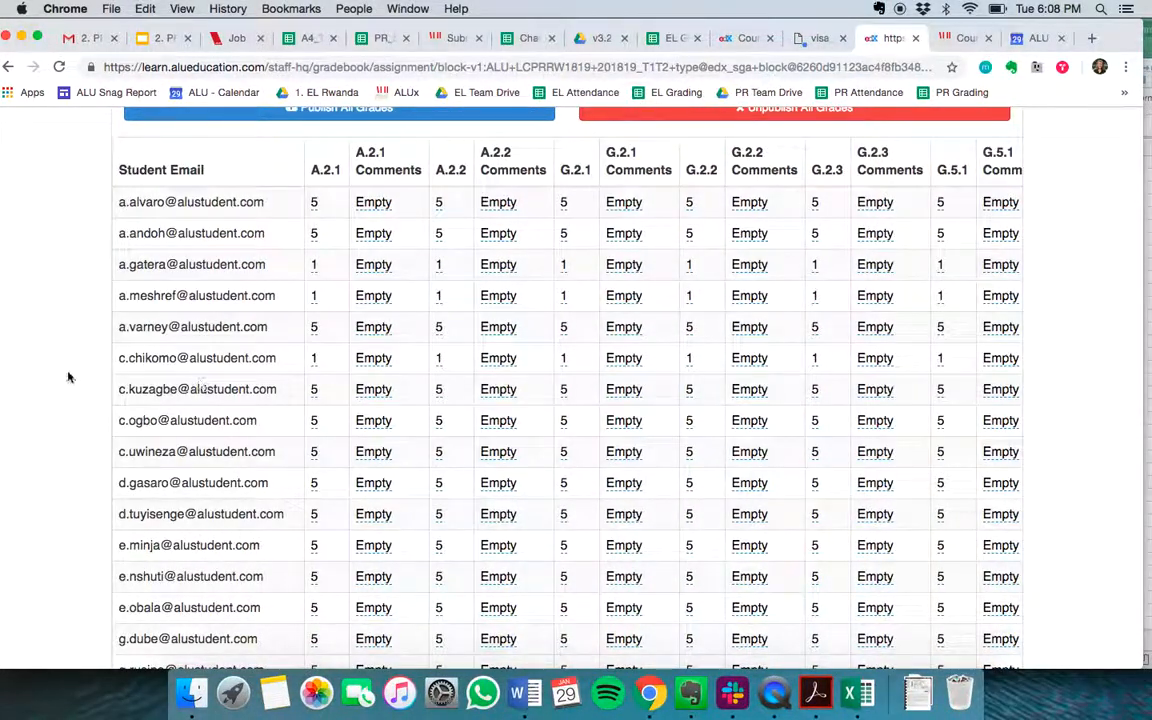
- Publish the grades of only the first student in cohort 4
scroll(68, 377, up, 3)
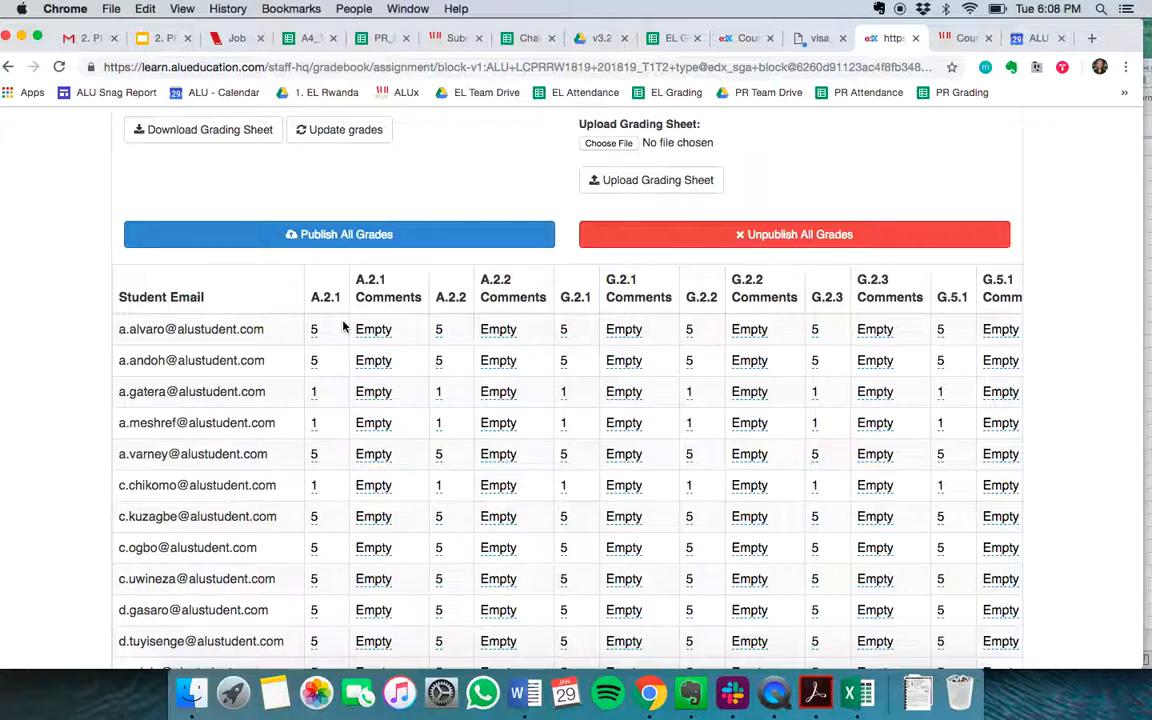
scroll(502, 399, right, 4)
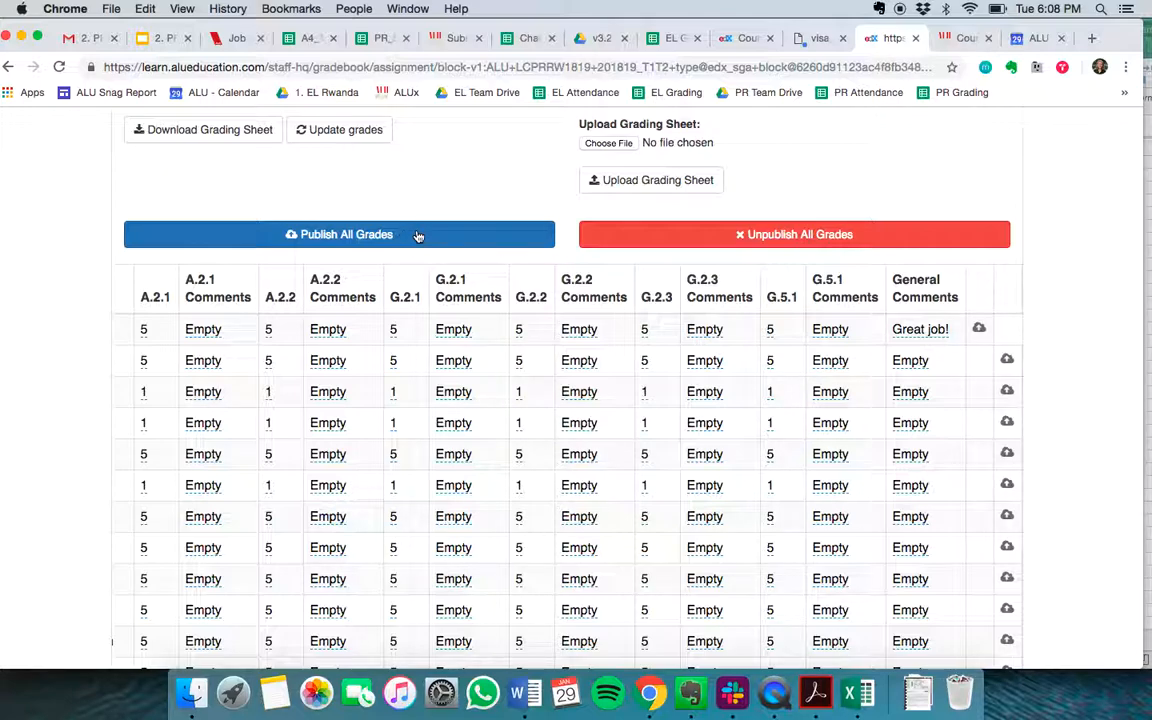
click(978, 331)
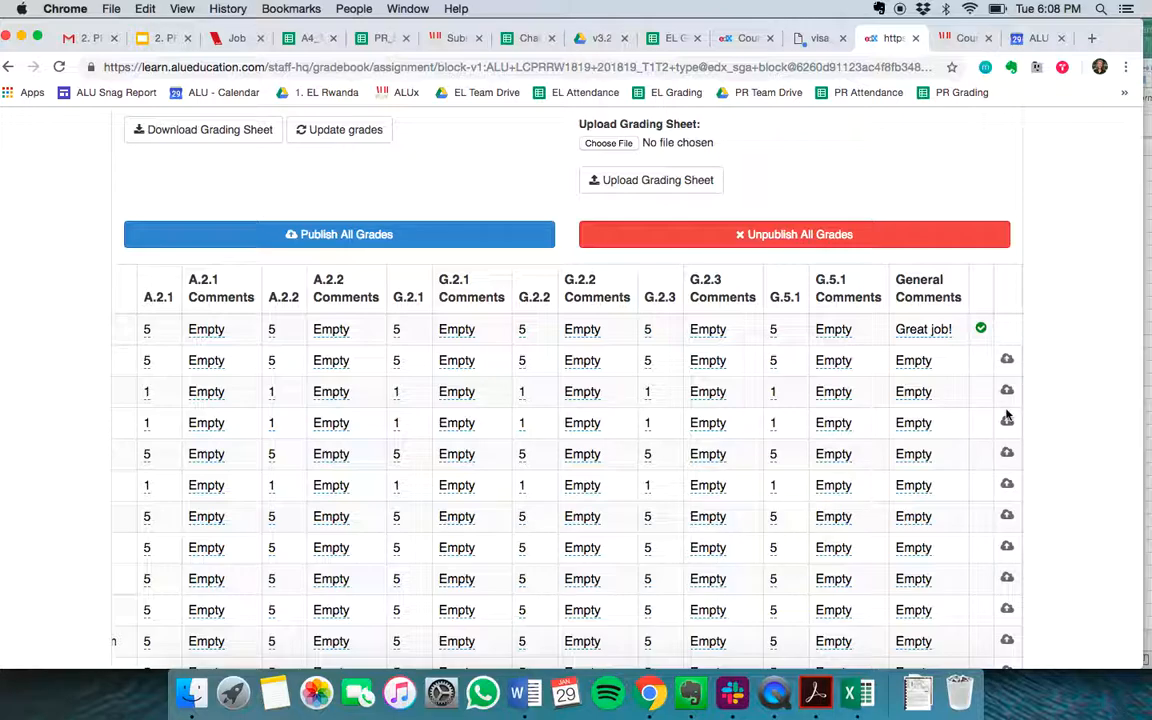
- Unpublish all grades for cohort 4 in the Student Gradebook
scroll(1007, 413, down, 1)
scroll(1007, 411, up, 5)
scroll(1006, 405, down, 3)
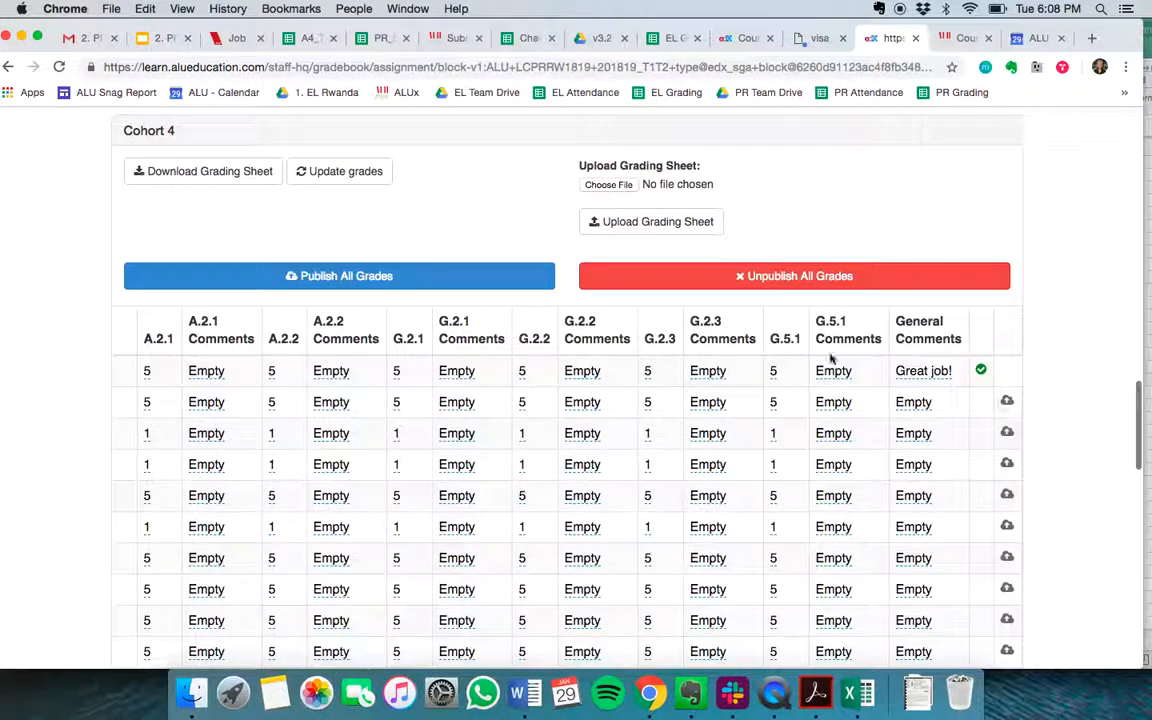
click(749, 281)
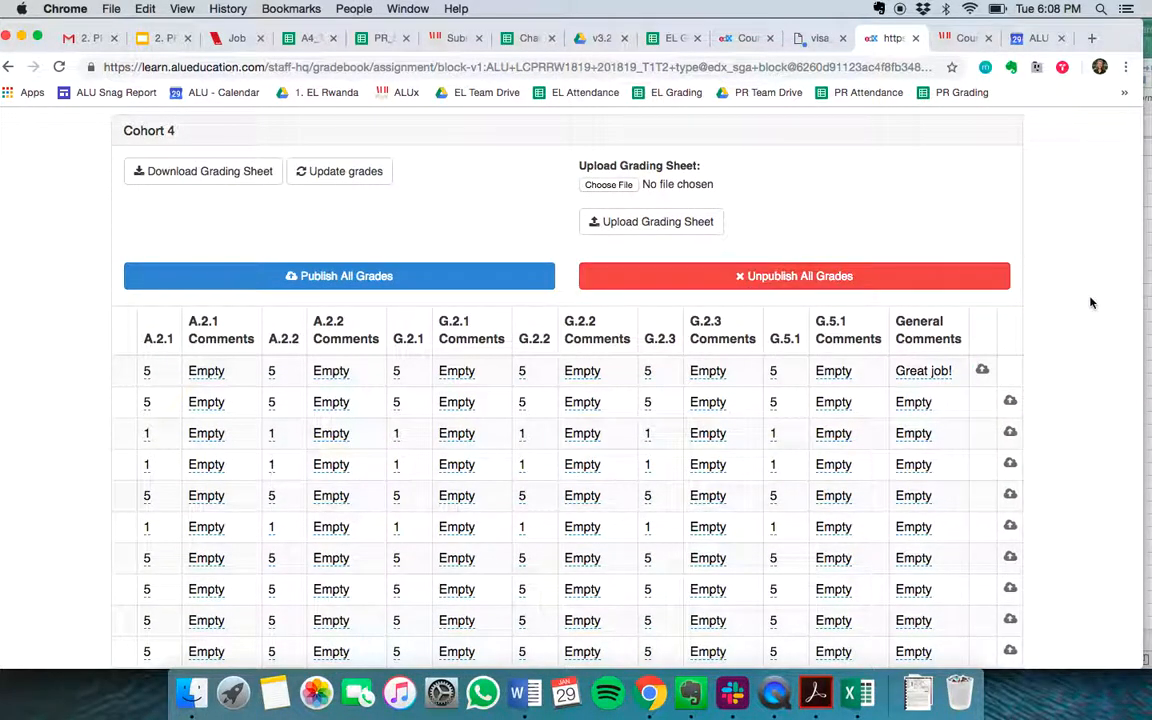
scroll(1091, 302, down, 2)
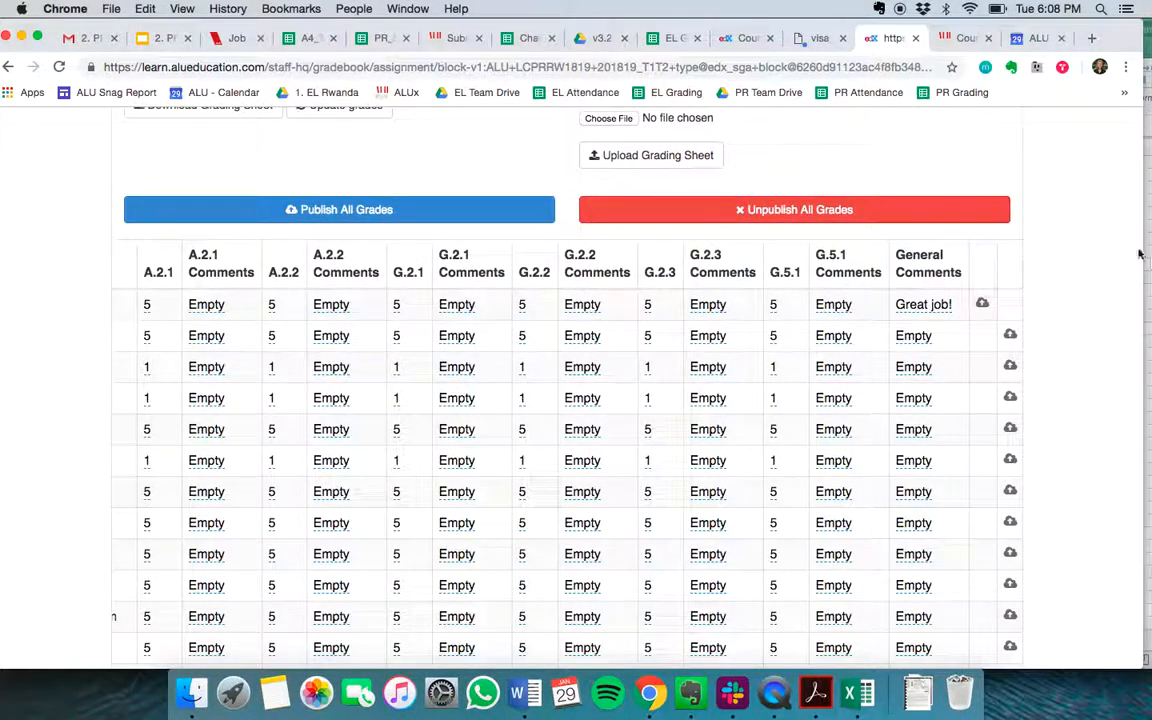
scroll(1091, 291, up, 15)
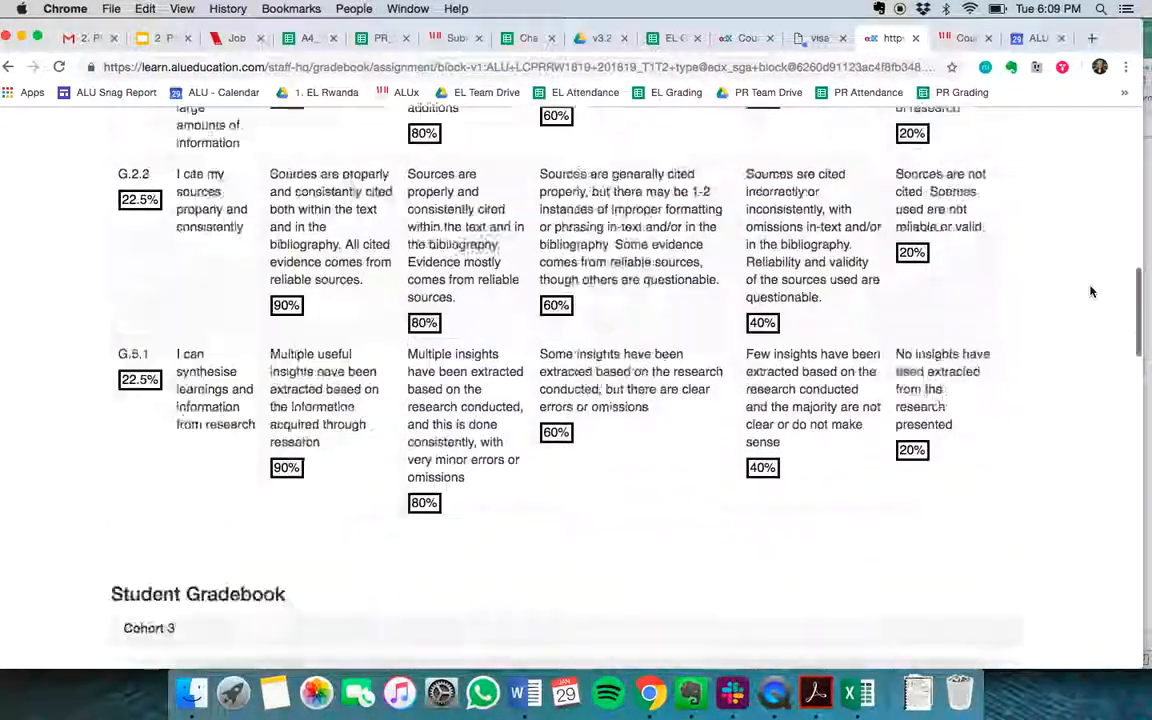
scroll(1091, 291, down, 5)
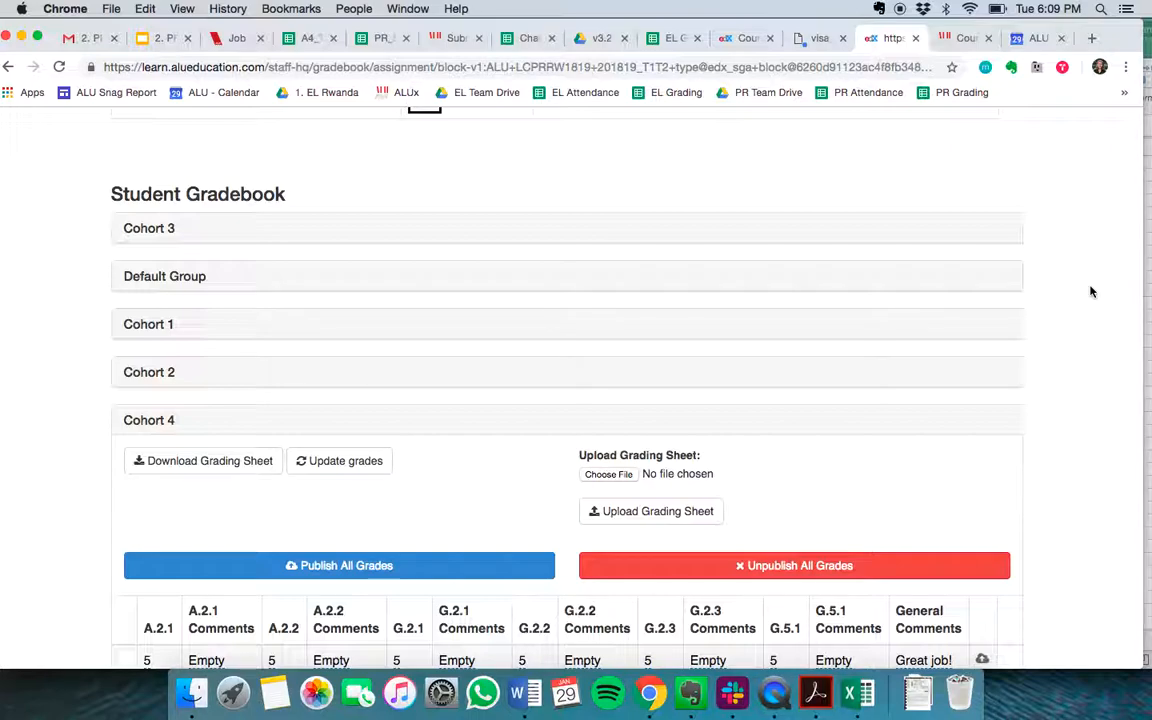
- Review cohort 4's Self Work: Competitor Analysis scores in the PR_StudentGrades spreadsheet, glance at the Projects: Rwanda course page, and return to the Gradebook
click(380, 39)
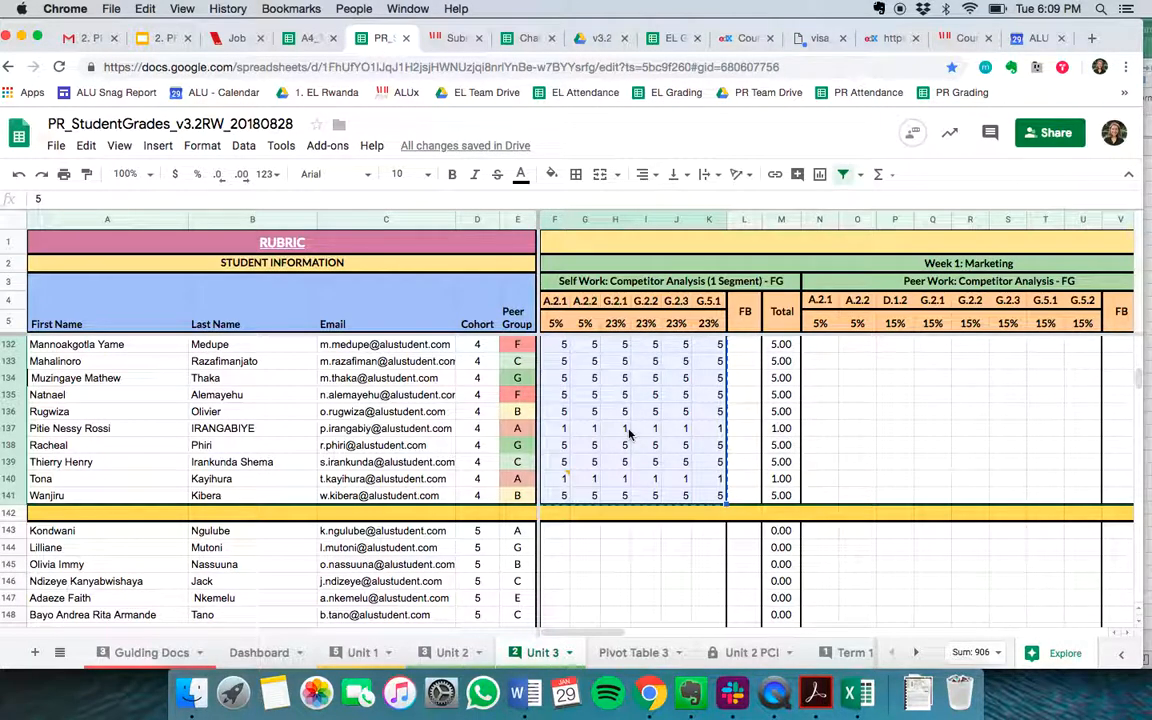
scroll(628, 432, up, 8)
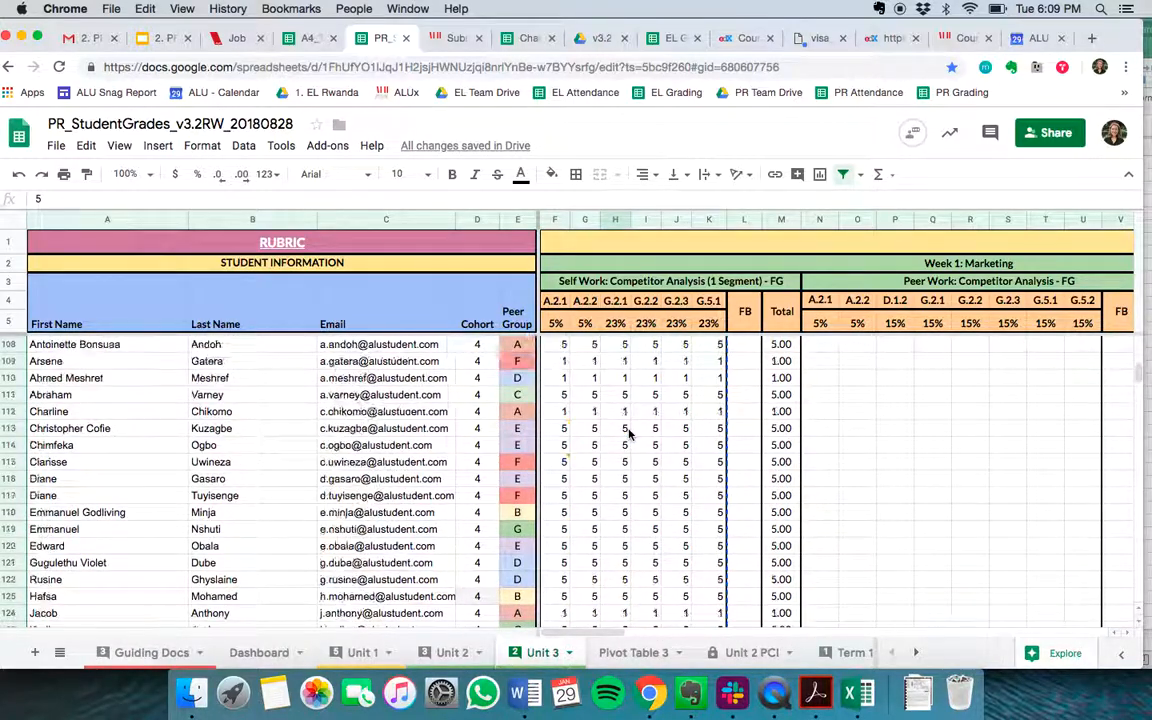
scroll(628, 432, up, 2)
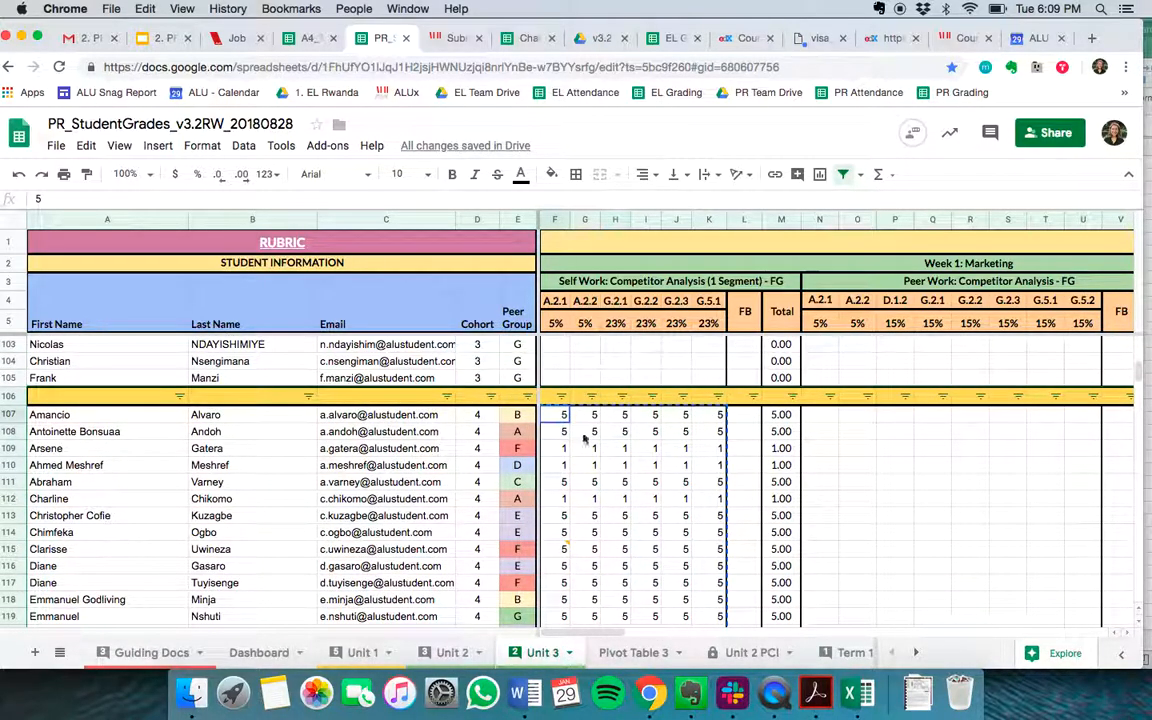
drag(567, 418, 709, 599)
scroll(705, 613, down, 2)
scroll(705, 613, down, 1)
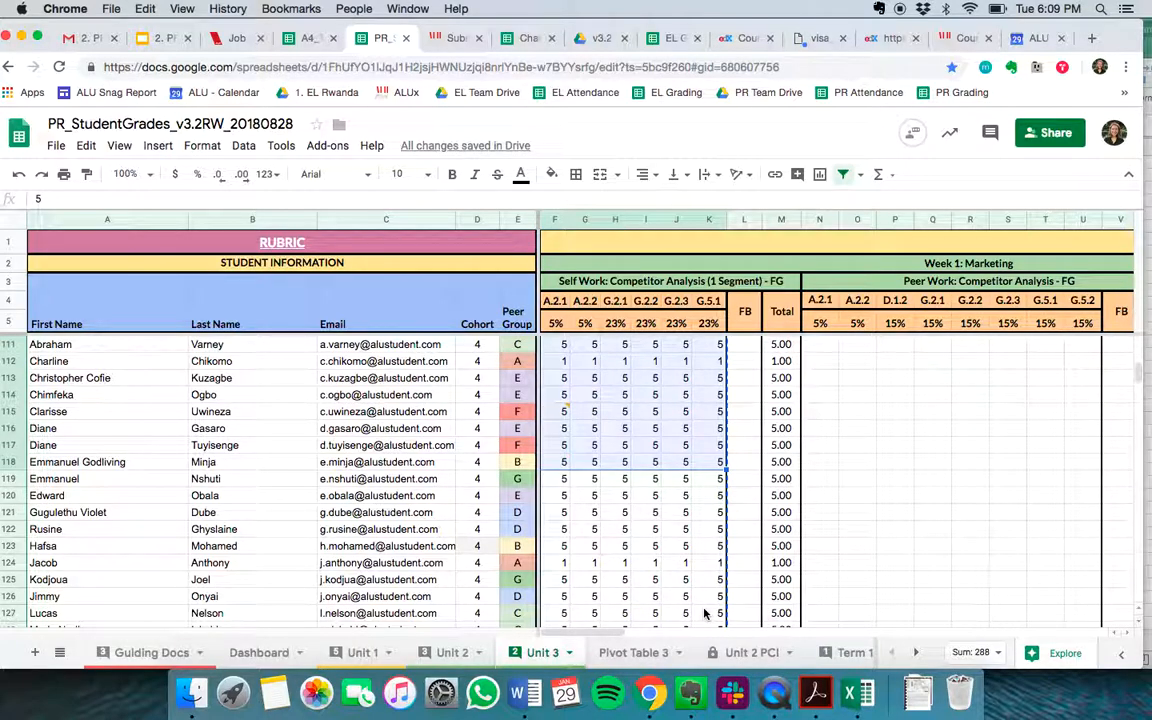
click(714, 548)
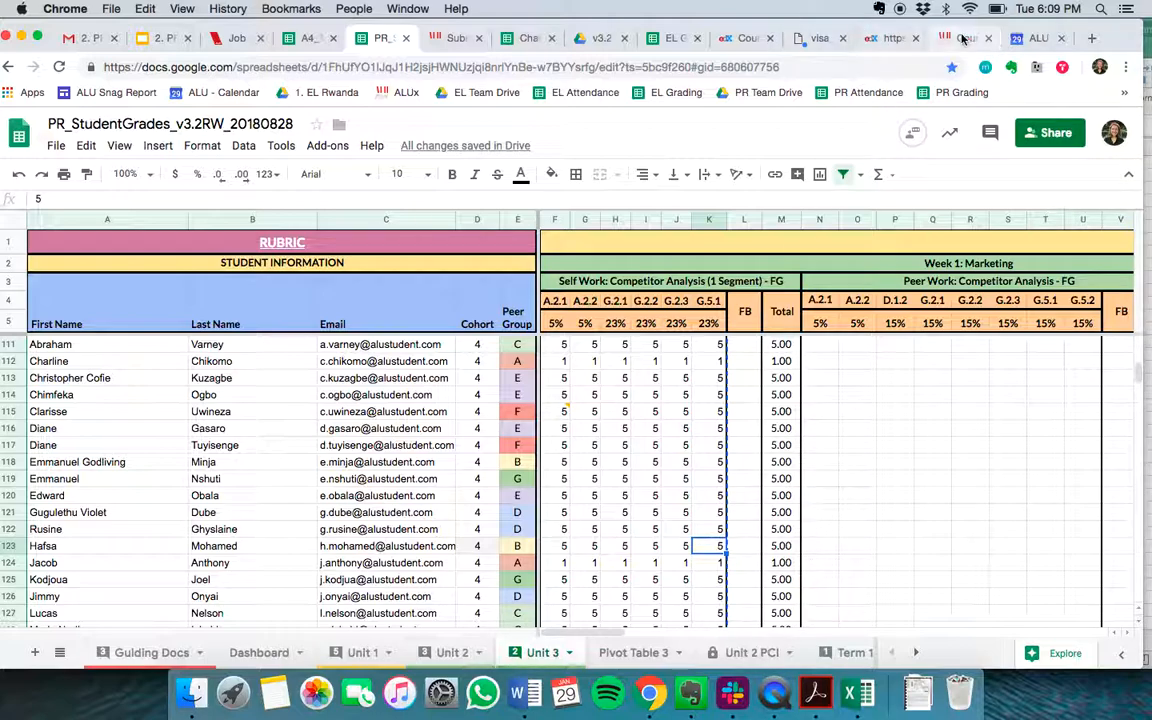
click(963, 38)
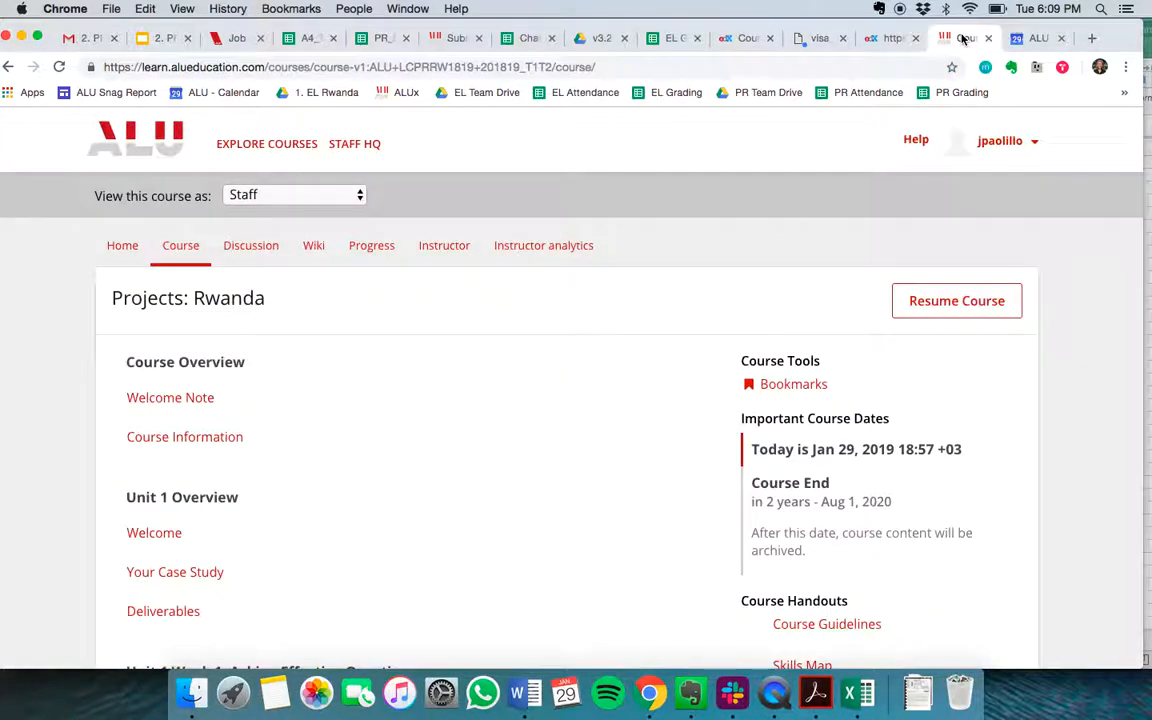
click(872, 38)
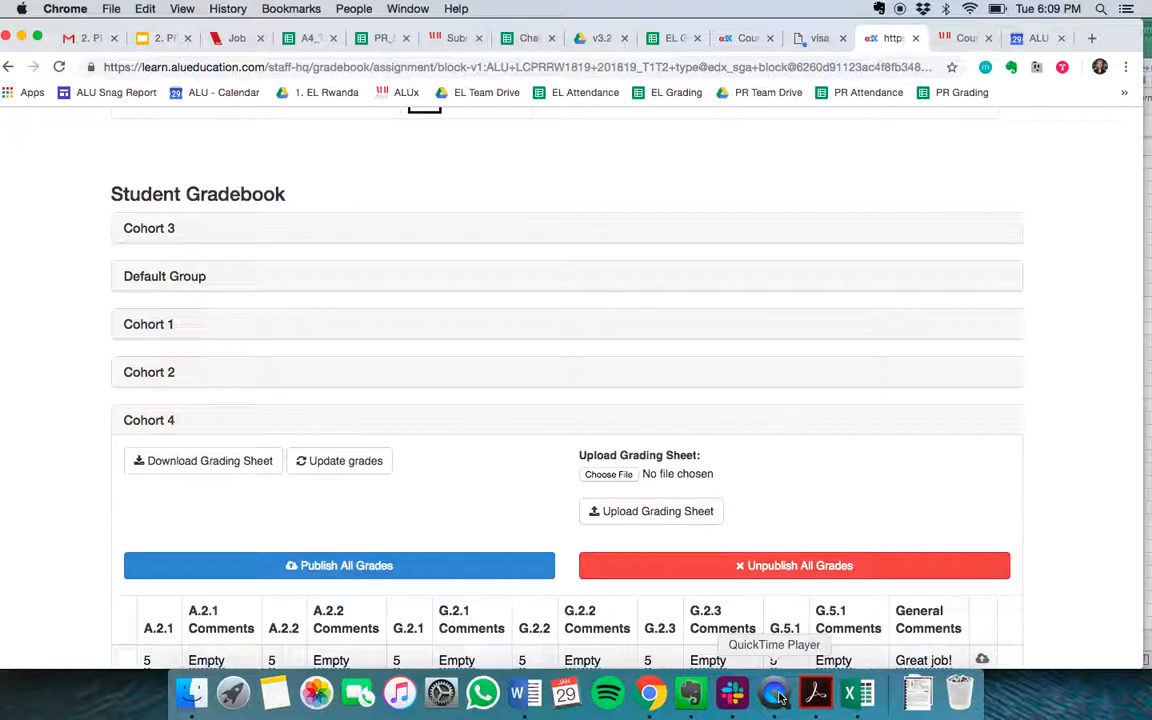